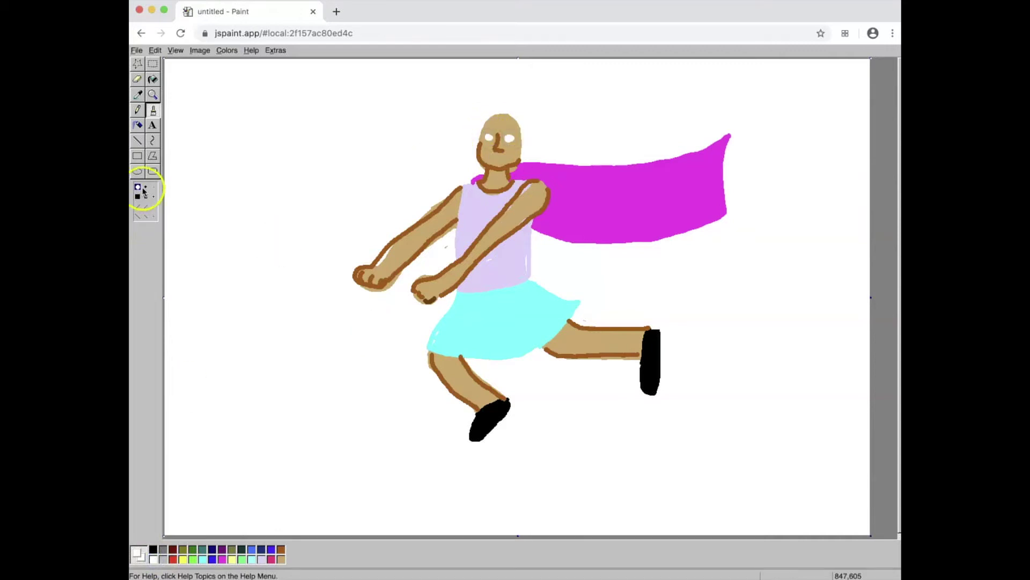
Paint a black smile across the face with a smaller brush size.
{"action": "left_click", "coordinate": [153, 549]}
{"action": "left_click_drag", "start_coordinate": [491, 157], "coordinate": [507, 157]}
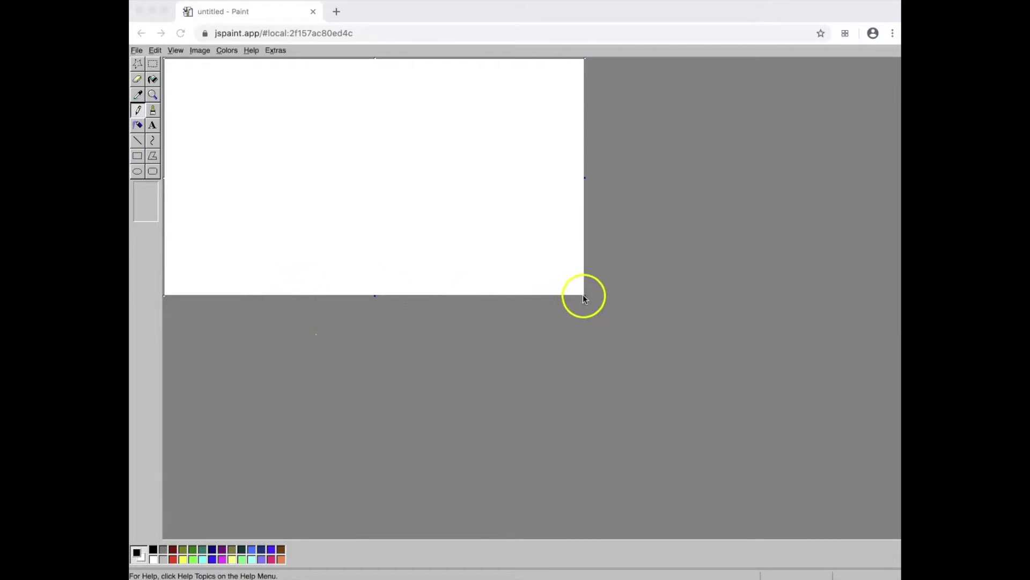
Stretch the blank canvas's bottom-right corner outward so it fills nearly the whole work area.
{"action": "left_click", "coordinate": [585, 295]}
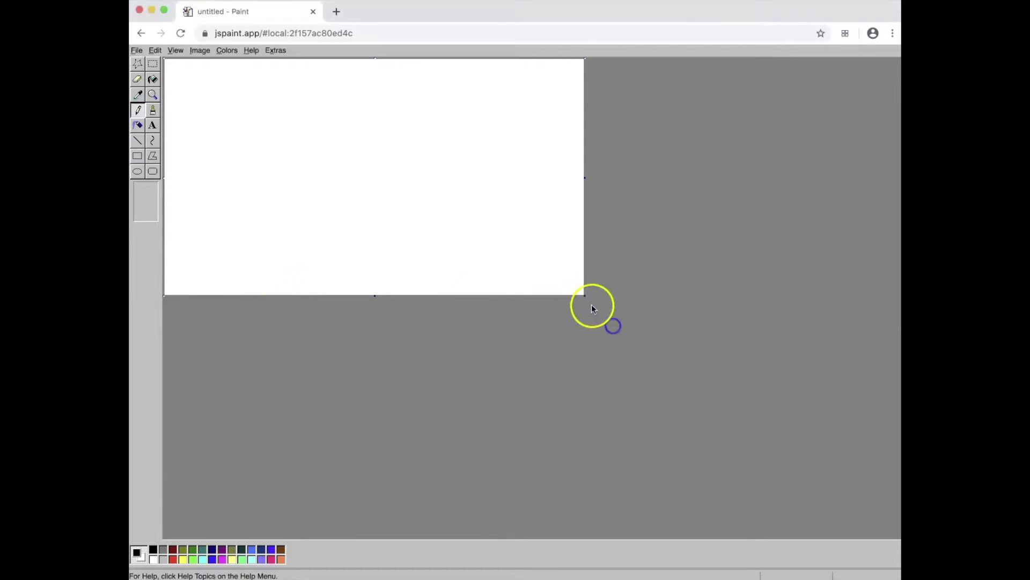
{"action": "left_click_drag", "start_coordinate": [585, 296], "coordinate": [886, 524]}
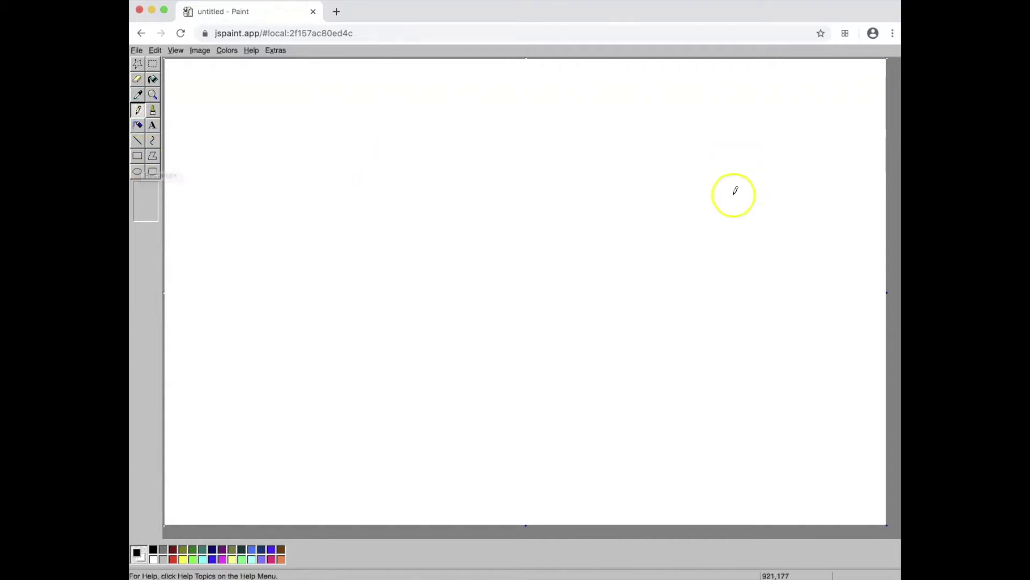
Draw a large oval, fill it solid black, and switch to a large round brush.
{"action": "left_click", "coordinate": [137, 172]}
{"action": "left_click_drag", "start_coordinate": [223, 122], "coordinate": [566, 350]}
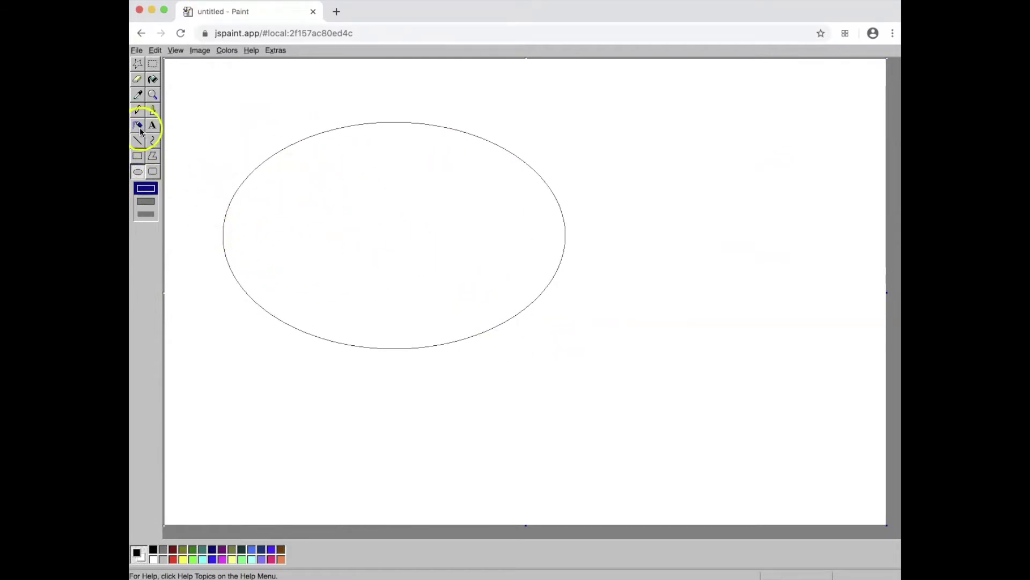
{"action": "left_click", "coordinate": [153, 80]}
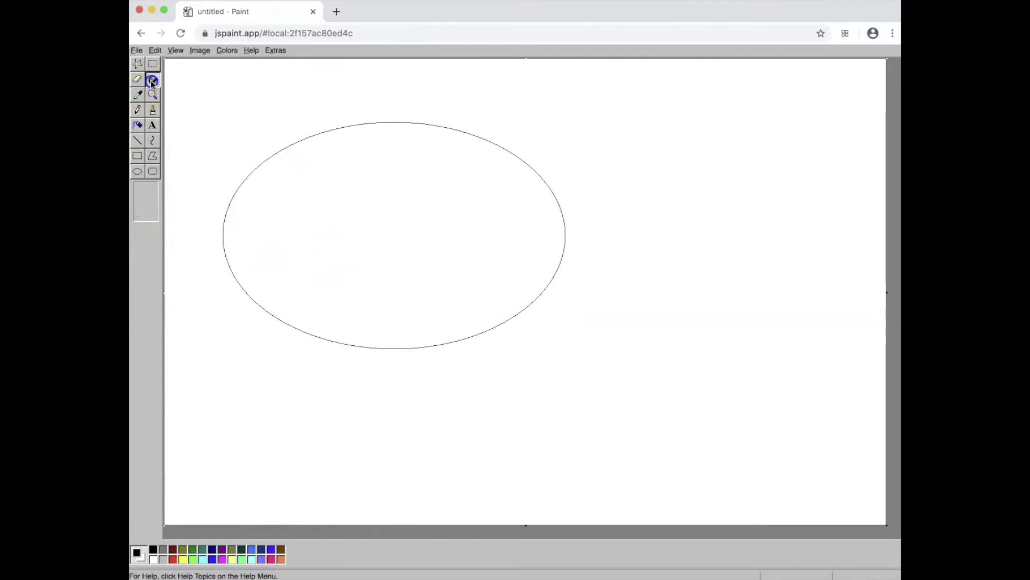
{"action": "left_click", "coordinate": [310, 166]}
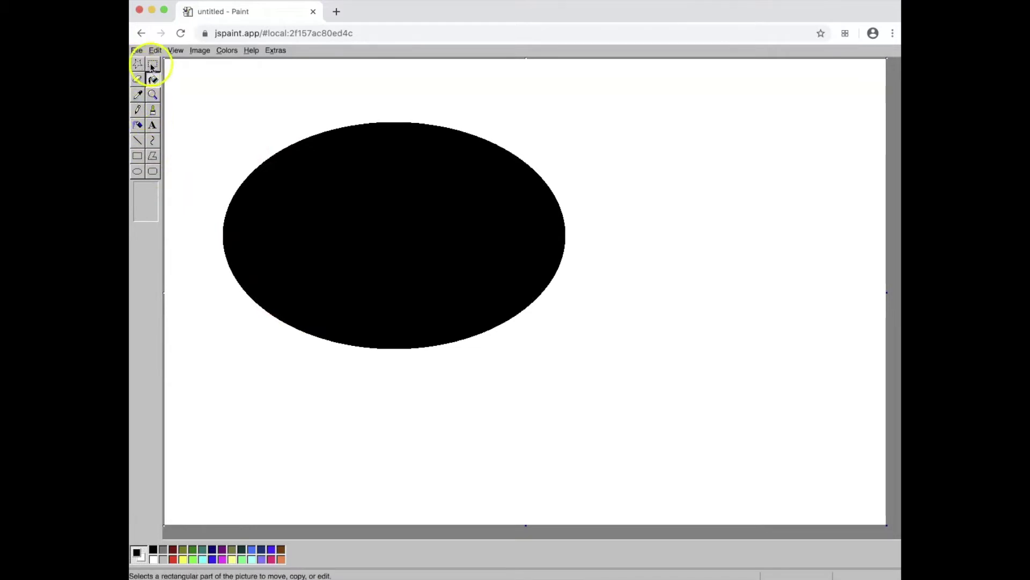
{"action": "left_click", "coordinate": [154, 113]}
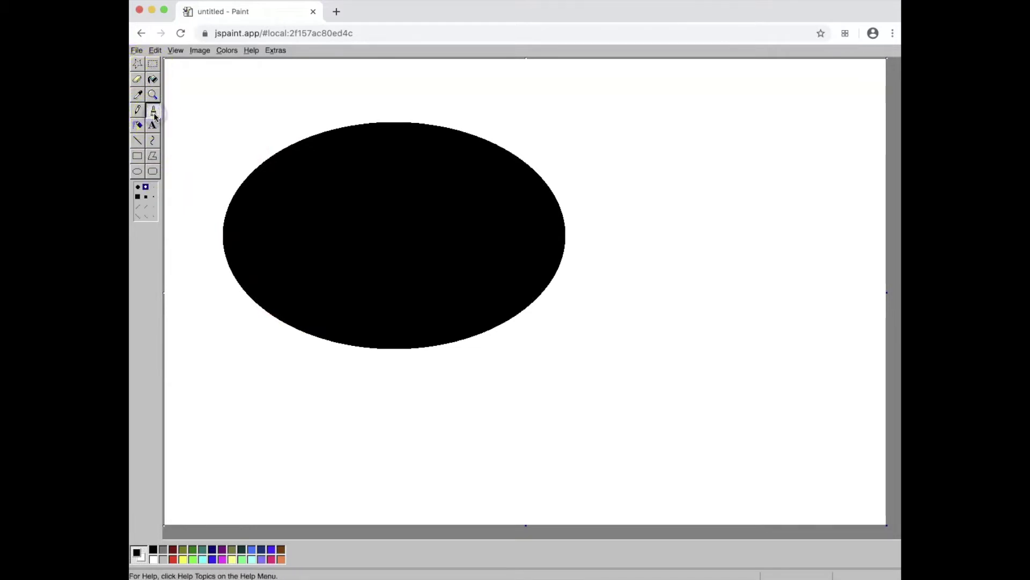
{"action": "left_click", "coordinate": [138, 187]}
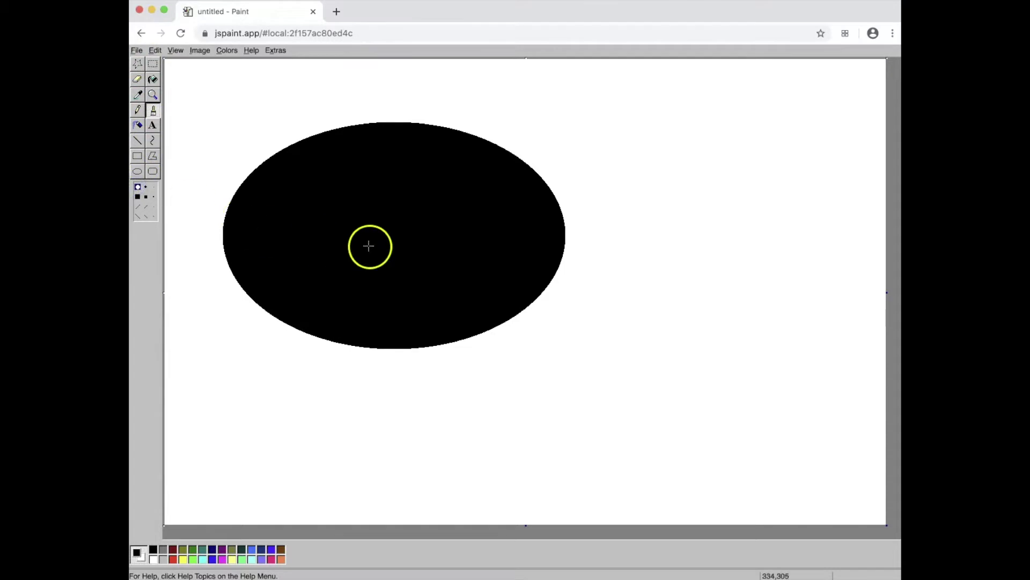
Outline the puppy's head and right ear in white inside the black oval.
{"action": "left_click", "coordinate": [152, 560]}
{"action": "left_click_drag", "start_coordinate": [395, 171], "coordinate": [369, 171]}
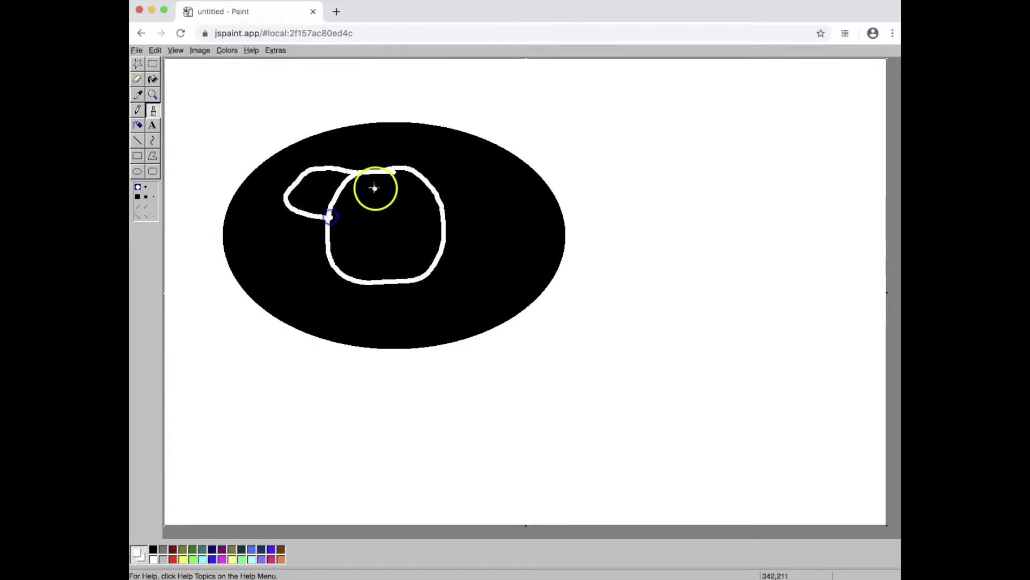
{"action": "left_click_drag", "start_coordinate": [415, 170], "coordinate": [449, 171]}
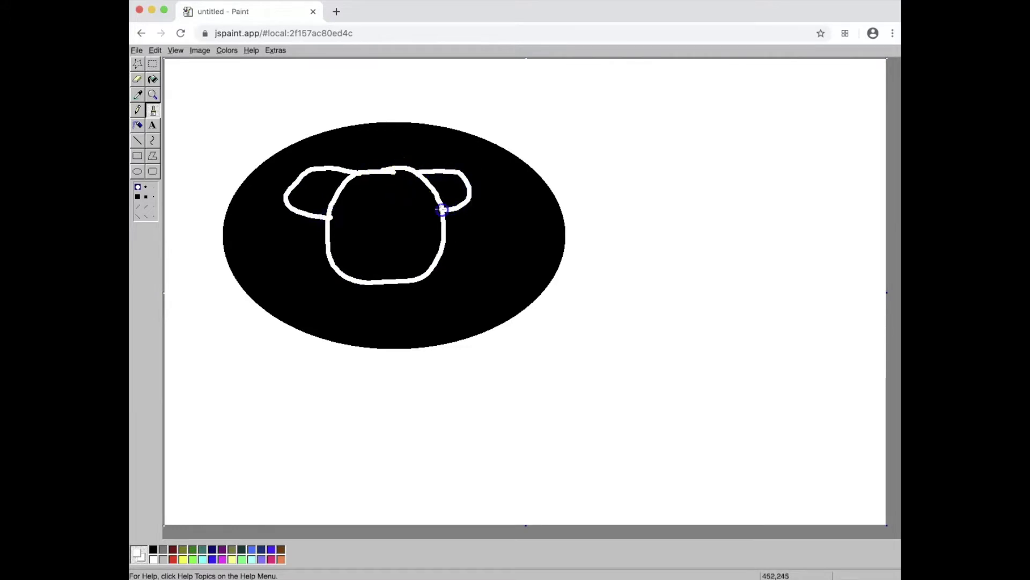
{"action": "mouse_move", "coordinate": [454, 210]}
{"action": "left_mouse_down"}
{"action": "mouse_move", "coordinate": [481, 210]}
{"action": "mouse_move", "coordinate": [487, 188]}
{"action": "left_mouse_up"}
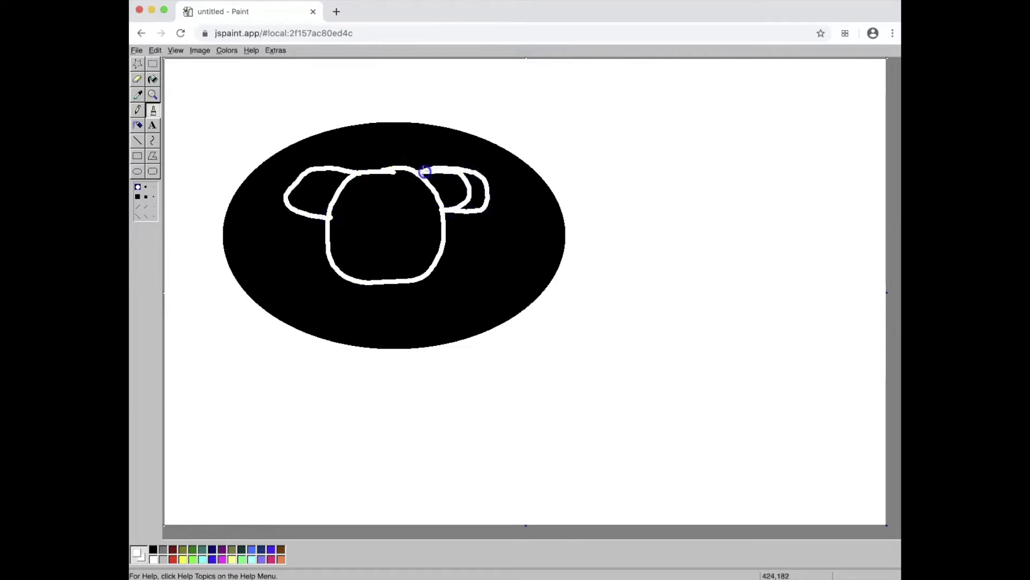
{"action": "left_click_drag", "start_coordinate": [449, 241], "coordinate": [435, 273]}
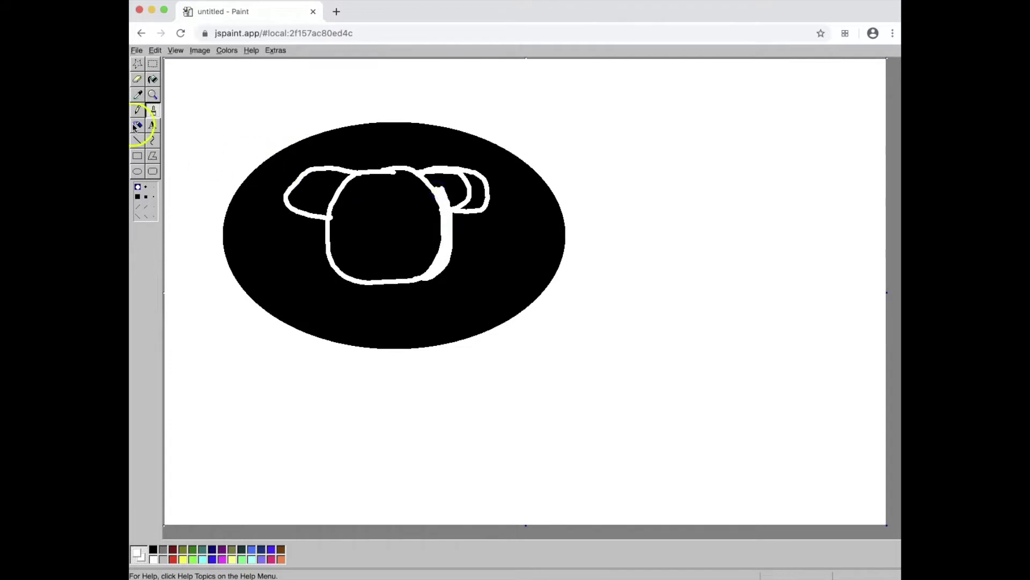
Bucket-fill the head and both ears white.
{"action": "left_click", "coordinate": [152, 79]}
{"action": "left_click", "coordinate": [315, 193]}
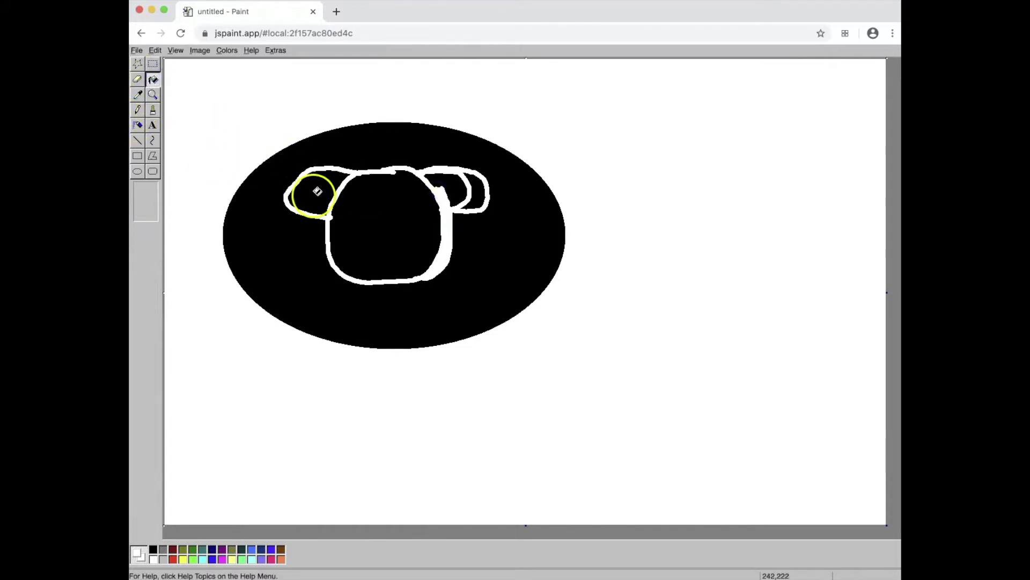
{"action": "left_click", "coordinate": [368, 215]}
{"action": "left_click", "coordinate": [450, 183]}
{"action": "left_click", "coordinate": [477, 189]}
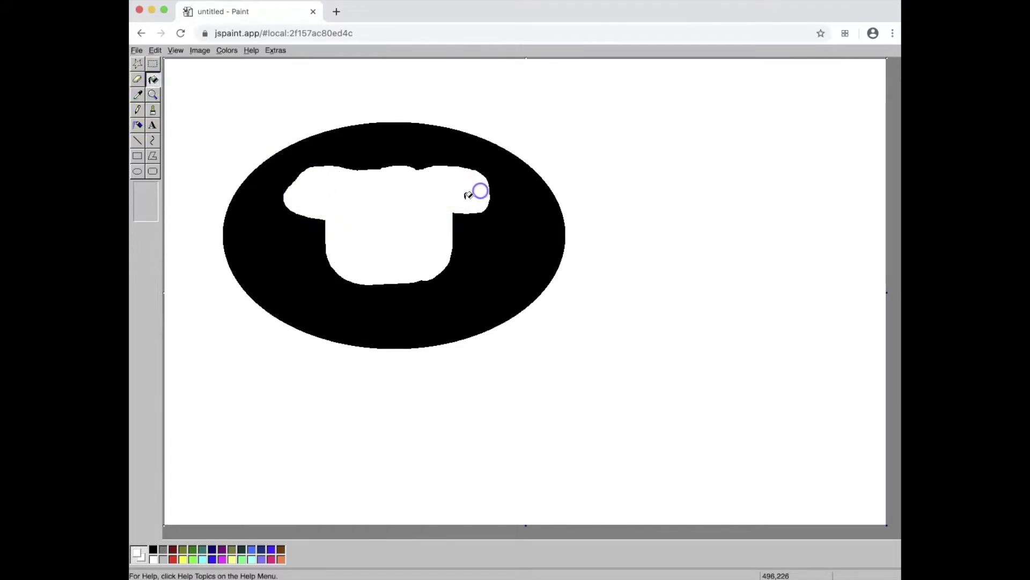
Brush black fringe marks and eyes, then shade both ears grey.
{"action": "left_click", "coordinate": [153, 110]}
{"action": "left_click", "coordinate": [154, 550]}
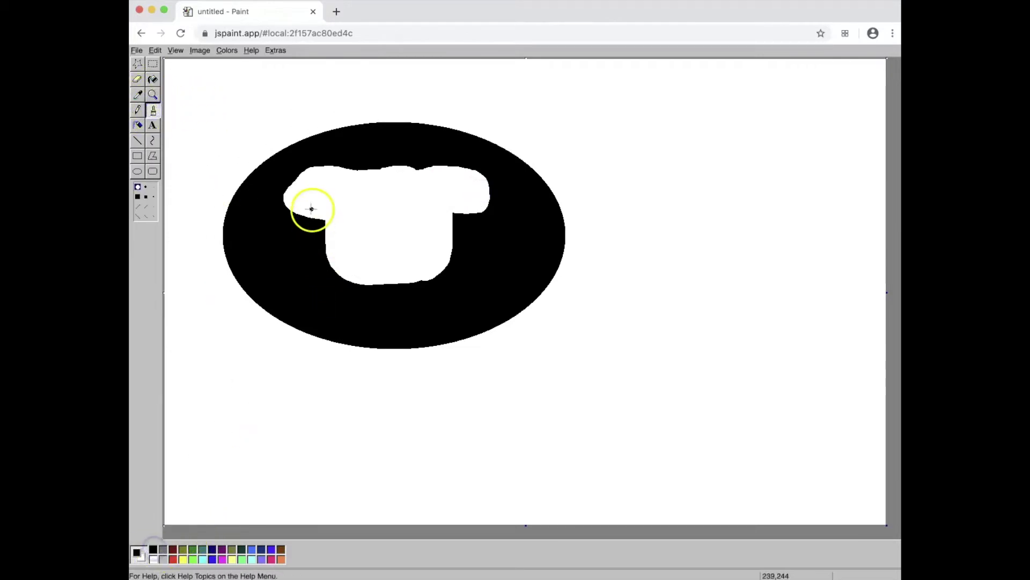
{"action": "left_click_drag", "start_coordinate": [294, 202], "coordinate": [300, 215]}
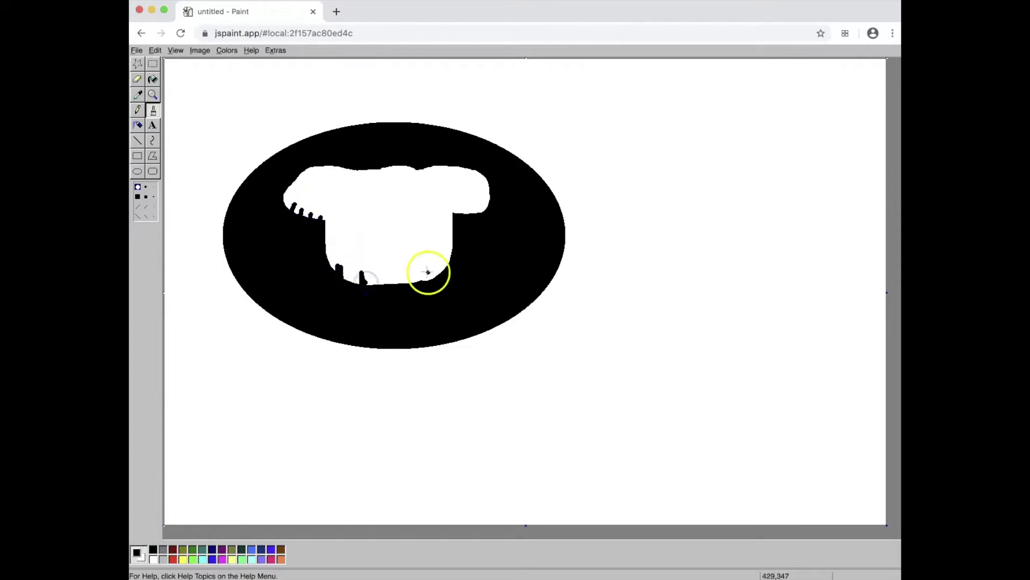
{"action": "left_click_drag", "start_coordinate": [459, 205], "coordinate": [460, 216]}
{"action": "left_click_drag", "start_coordinate": [486, 200], "coordinate": [485, 211]}
{"action": "left_click_drag", "start_coordinate": [406, 213], "coordinate": [427, 218]}
{"action": "left_click_drag", "start_coordinate": [346, 210], "coordinate": [351, 218]}
{"action": "left_click", "coordinate": [163, 549]}
{"action": "mouse_move", "coordinate": [346, 172]}
{"action": "left_mouse_down"}
{"action": "mouse_move", "coordinate": [312, 194]}
{"action": "mouse_move", "coordinate": [336, 185]}
{"action": "mouse_move", "coordinate": [322, 193]}
{"action": "left_mouse_up"}
{"action": "mouse_move", "coordinate": [442, 198]}
{"action": "left_mouse_down"}
{"action": "mouse_move", "coordinate": [445, 179]}
{"action": "mouse_move", "coordinate": [459, 176]}
{"action": "left_mouse_up"}
Fill the left ear's gaps grey and recolour the oval with a custom lavender.
{"action": "left_click", "coordinate": [153, 79]}
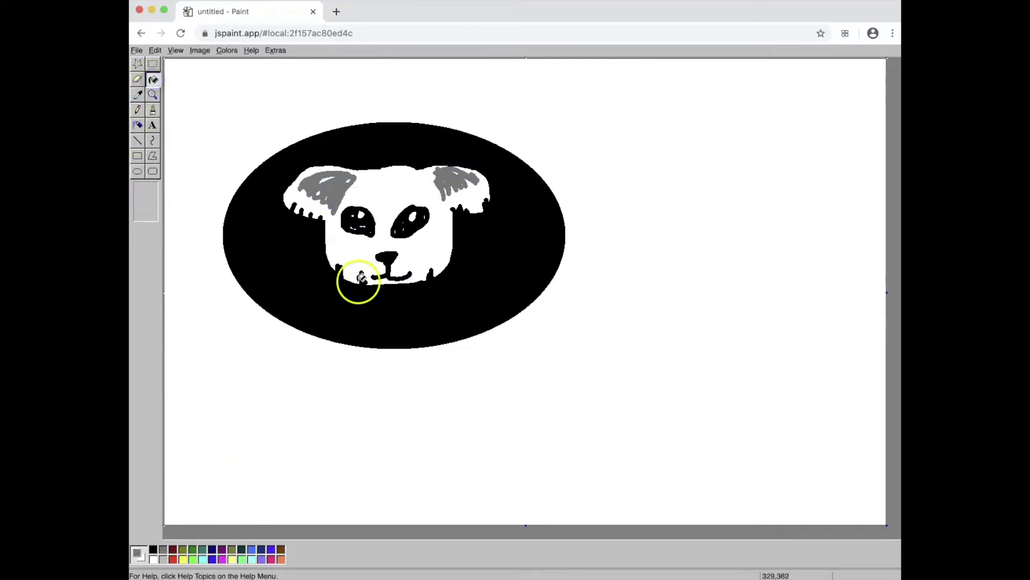
{"action": "left_click", "coordinate": [325, 185]}
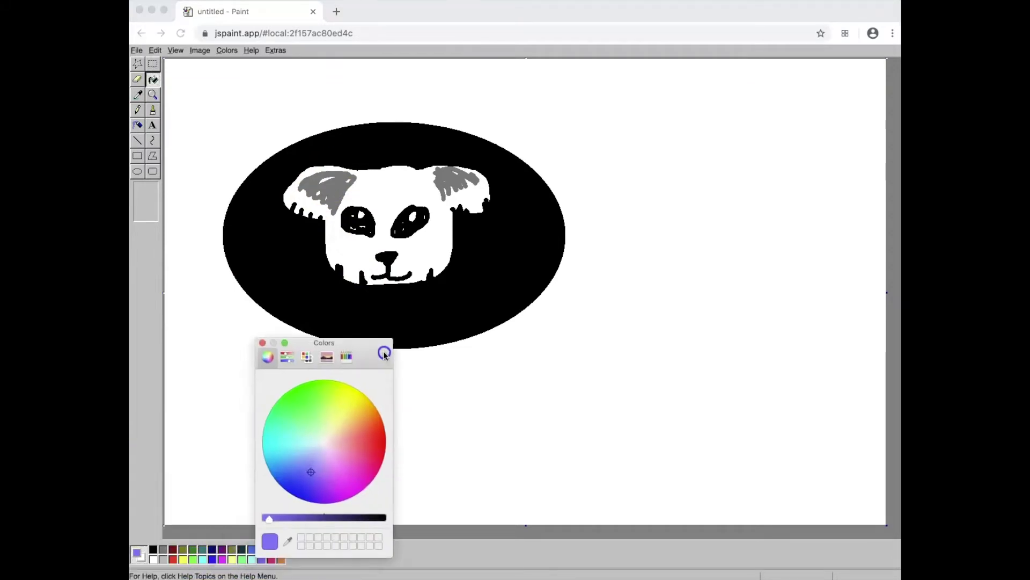
{"action": "left_click_drag", "start_coordinate": [388, 349], "coordinate": [701, 311]}
{"action": "left_click_drag", "start_coordinate": [662, 395], "coordinate": [641, 411]}
{"action": "left_click", "coordinate": [582, 305]}
{"action": "left_click", "coordinate": [510, 274]}
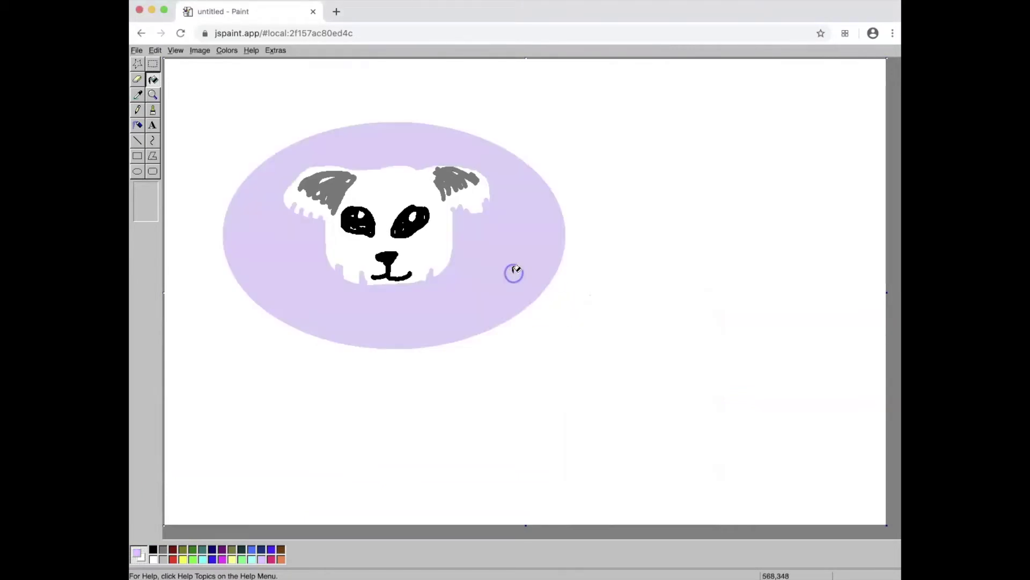
{"action": "left_click", "coordinate": [342, 274]}
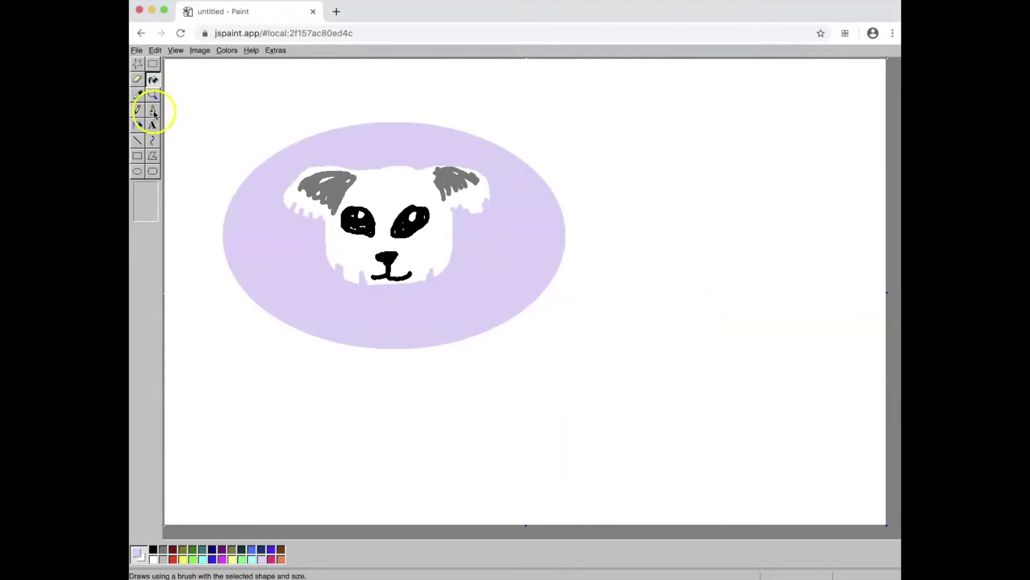
Fill both ears black, outline the face in black, and letter PANDA POP beneath.
{"action": "left_click", "coordinate": [152, 549]}
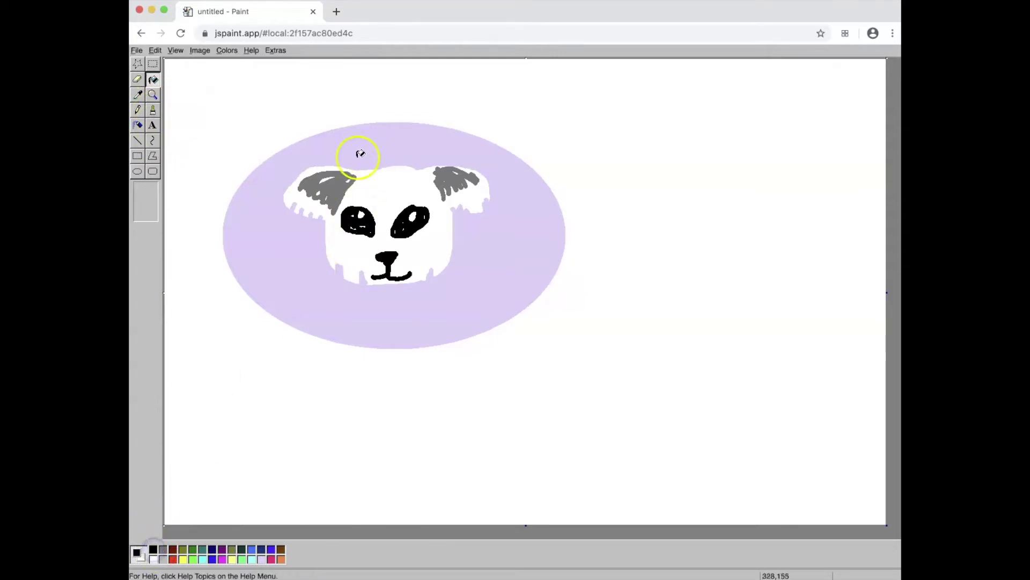
{"action": "left_click", "coordinate": [331, 187]}
{"action": "left_click", "coordinate": [454, 177]}
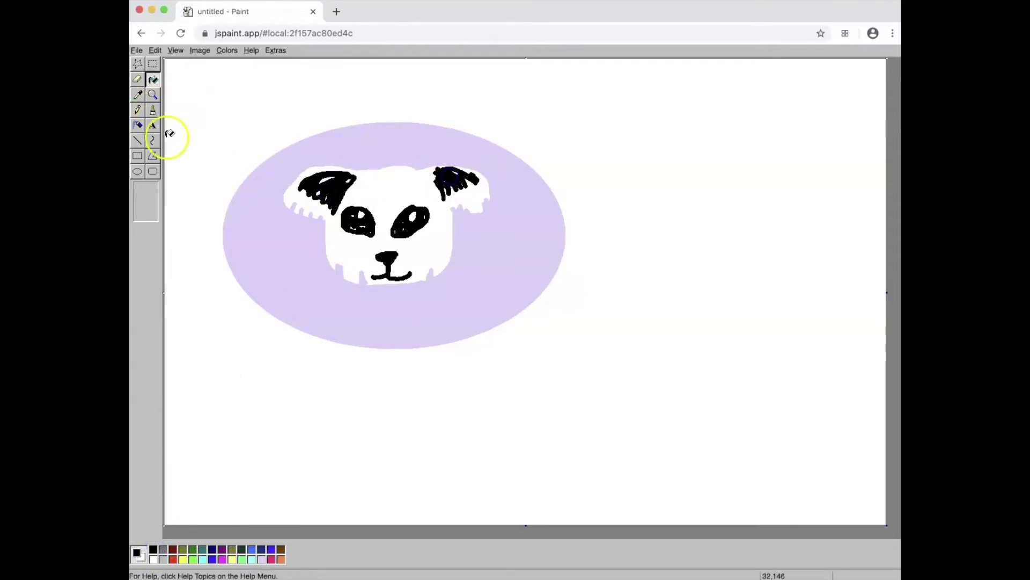
{"action": "left_click", "coordinate": [153, 110]}
{"action": "left_click_drag", "start_coordinate": [314, 175], "coordinate": [355, 172]}
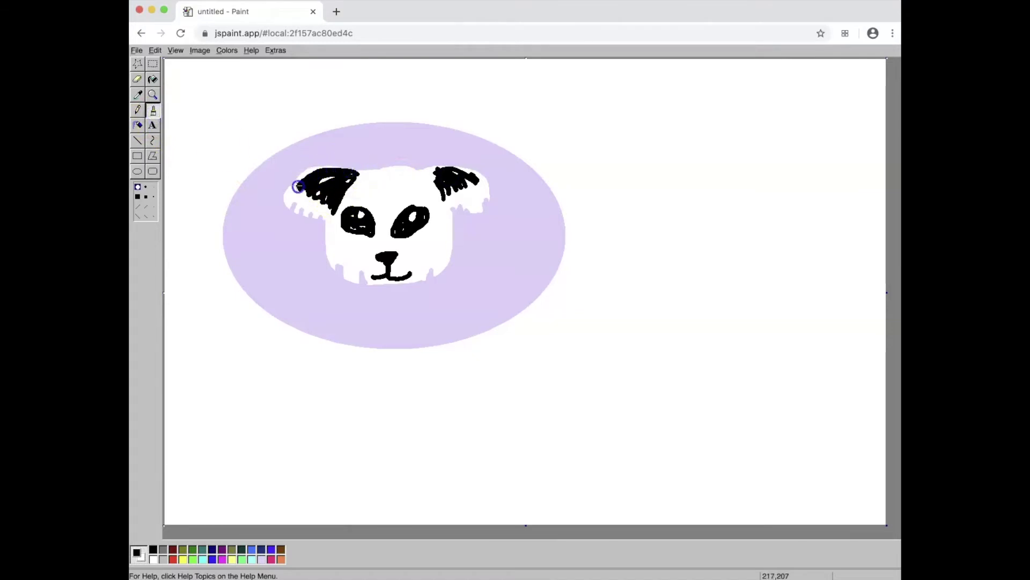
{"action": "mouse_move", "coordinate": [296, 208]}
{"action": "left_mouse_down"}
{"action": "mouse_move", "coordinate": [368, 278]}
{"action": "mouse_move", "coordinate": [448, 199]}
{"action": "left_mouse_up"}
{"action": "mouse_move", "coordinate": [355, 169]}
{"action": "left_mouse_down"}
{"action": "mouse_move", "coordinate": [426, 171]}
{"action": "mouse_move", "coordinate": [452, 193]}
{"action": "mouse_move", "coordinate": [479, 199]}
{"action": "left_mouse_up"}
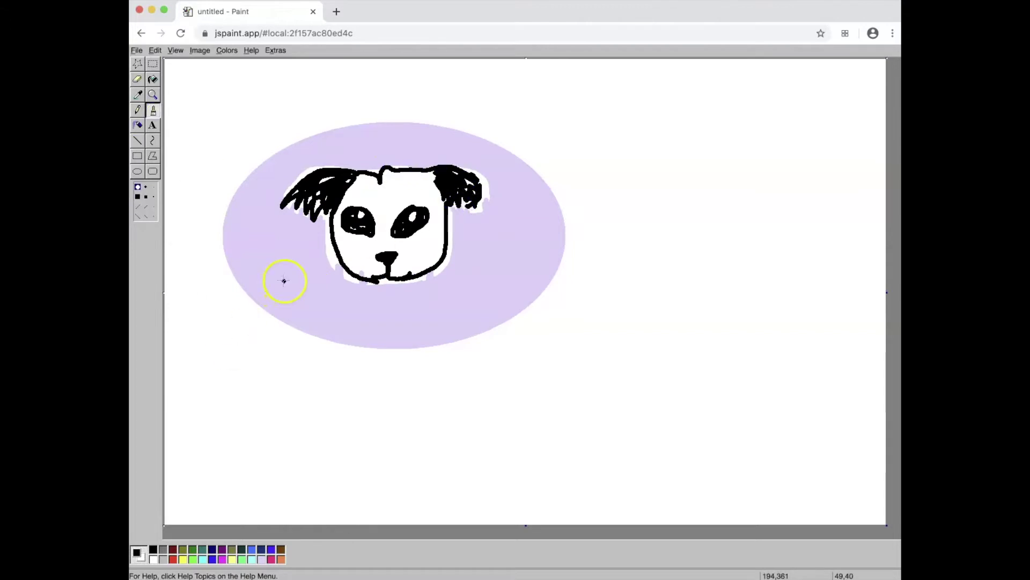
{"action": "mouse_move", "coordinate": [286, 273]}
{"action": "left_mouse_down"}
{"action": "mouse_move", "coordinate": [279, 307]}
{"action": "mouse_move", "coordinate": [283, 294]}
{"action": "mouse_move", "coordinate": [308, 286]}
{"action": "mouse_move", "coordinate": [304, 307]}
{"action": "mouse_move", "coordinate": [326, 295]}
{"action": "mouse_move", "coordinate": [345, 317]}
{"action": "mouse_move", "coordinate": [350, 300]}
{"action": "mouse_move", "coordinate": [377, 298]}
{"action": "mouse_move", "coordinate": [369, 332]}
{"action": "mouse_move", "coordinate": [425, 335]}
{"action": "mouse_move", "coordinate": [464, 292]}
{"action": "mouse_move", "coordinate": [467, 314]}
{"action": "left_mouse_up"}
{"action": "left_click_drag", "start_coordinate": [484, 324], "coordinate": [478, 304]}
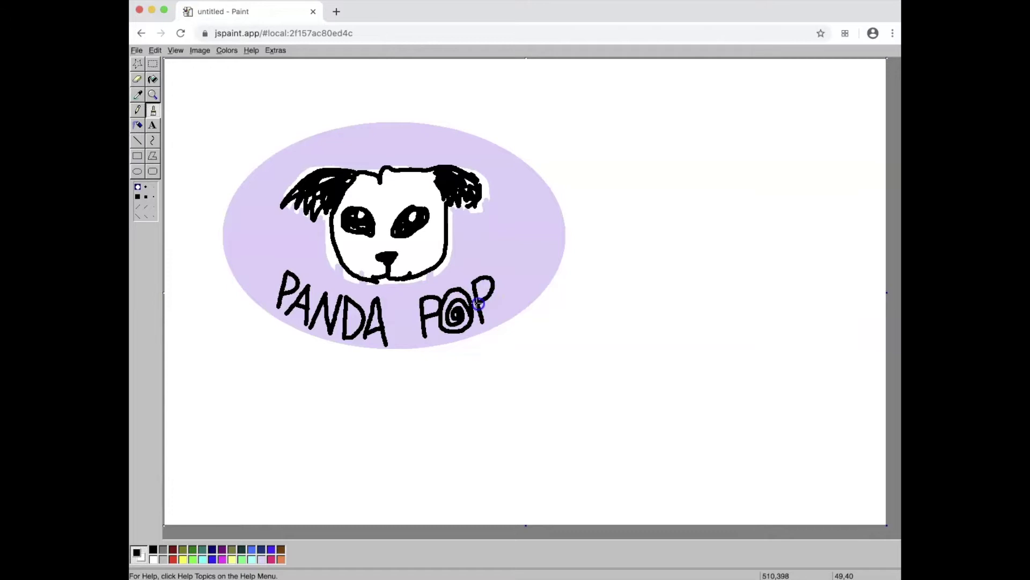
Set the Ellipse tool to outline-and-fill and choose a bright magenta from the custom colour picker.
{"action": "left_click", "coordinate": [138, 175]}
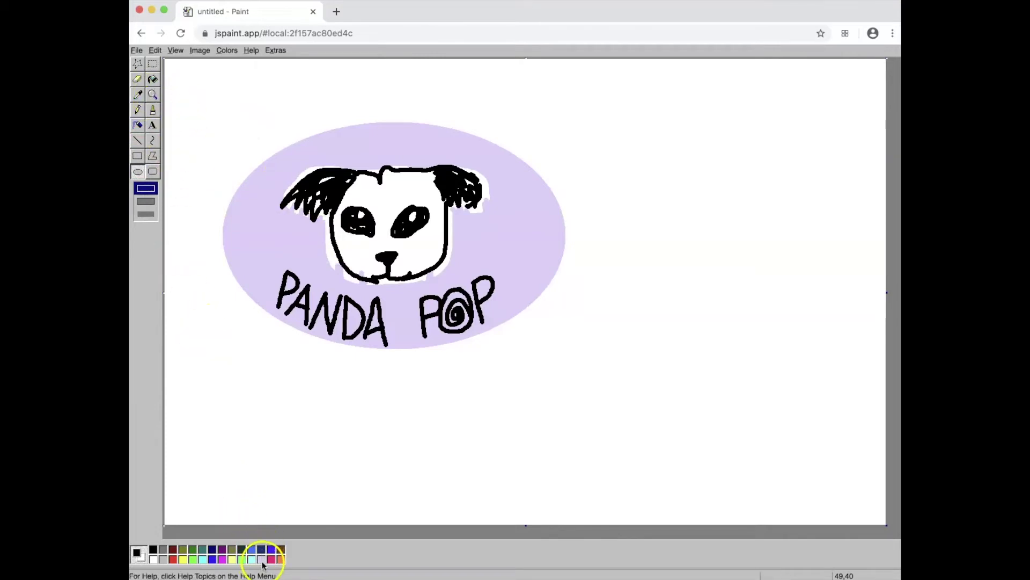
{"action": "left_click", "coordinate": [143, 202]}
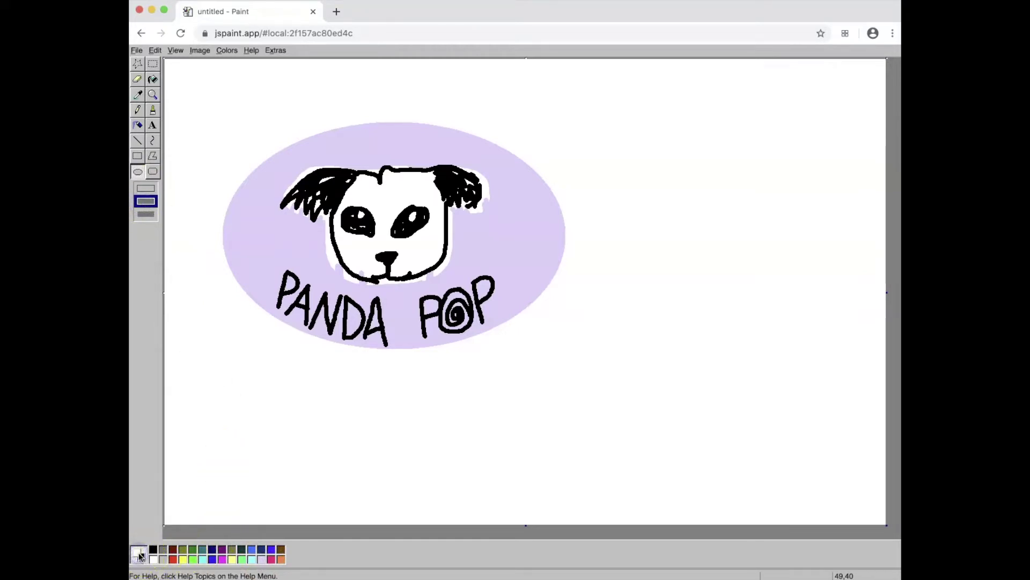
{"action": "left_click", "coordinate": [262, 559]}
{"action": "left_click", "coordinate": [222, 560]}
{"action": "double_click", "coordinate": [223, 560]}
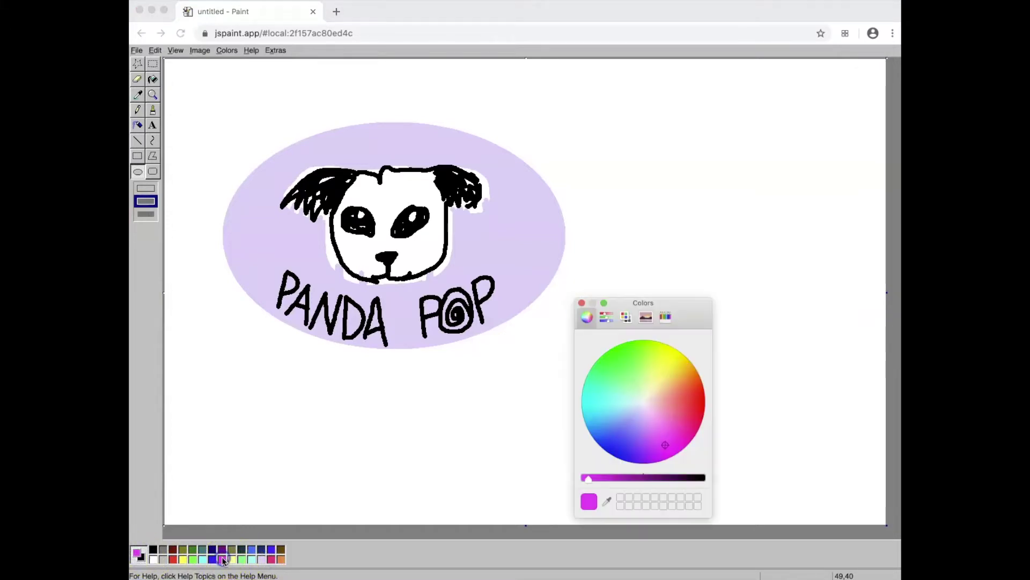
{"action": "left_click_drag", "start_coordinate": [643, 444], "coordinate": [656, 421]}
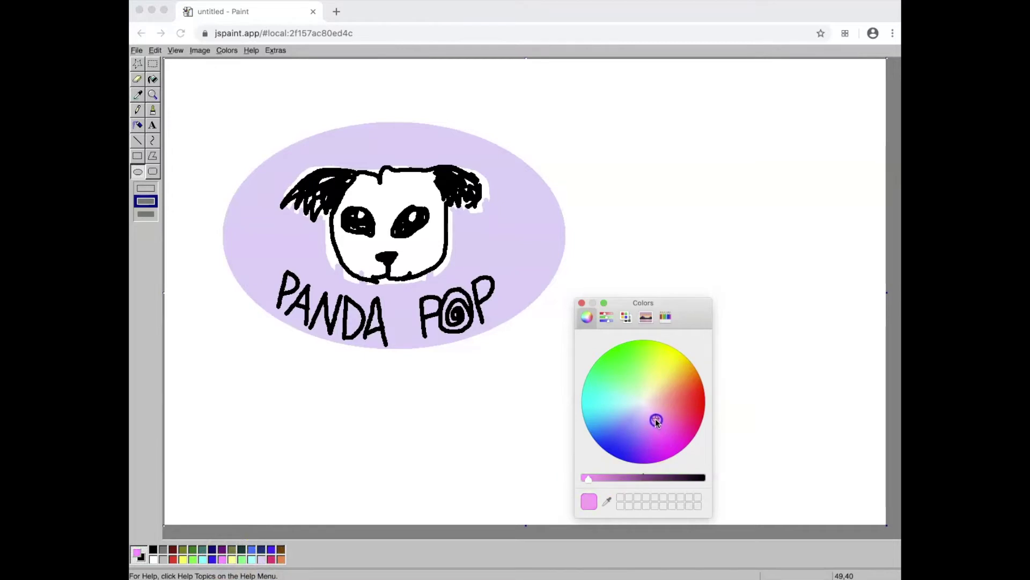
{"action": "left_click", "coordinate": [141, 560]}
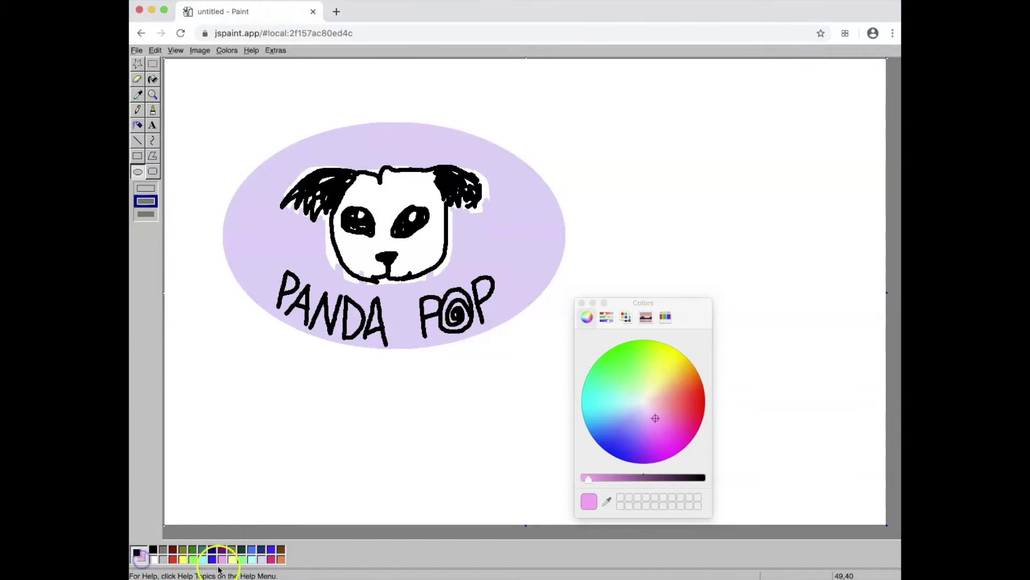
{"action": "left_click", "coordinate": [667, 447]}
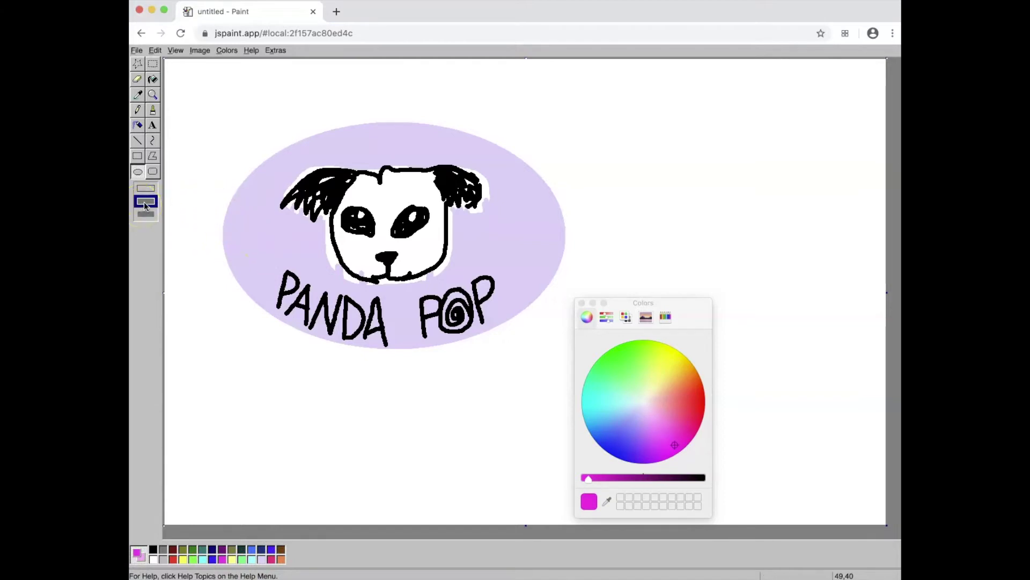
Draw six pink bubbles across the oval's top and a bubblegum bubble at the panda's mouth.
{"action": "left_click_drag", "start_coordinate": [239, 159], "coordinate": [258, 170]}
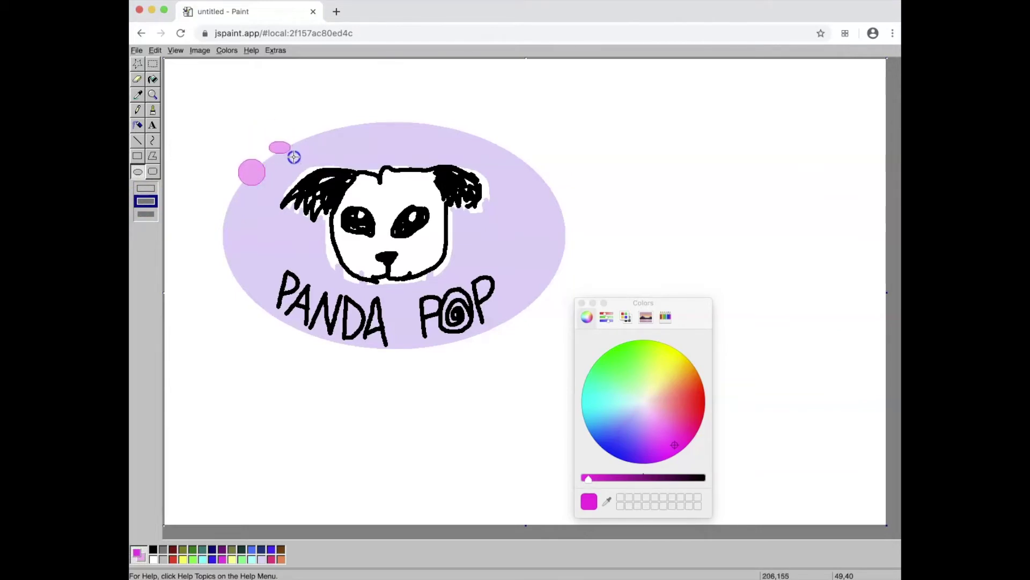
{"action": "left_click_drag", "start_coordinate": [295, 158], "coordinate": [301, 167]}
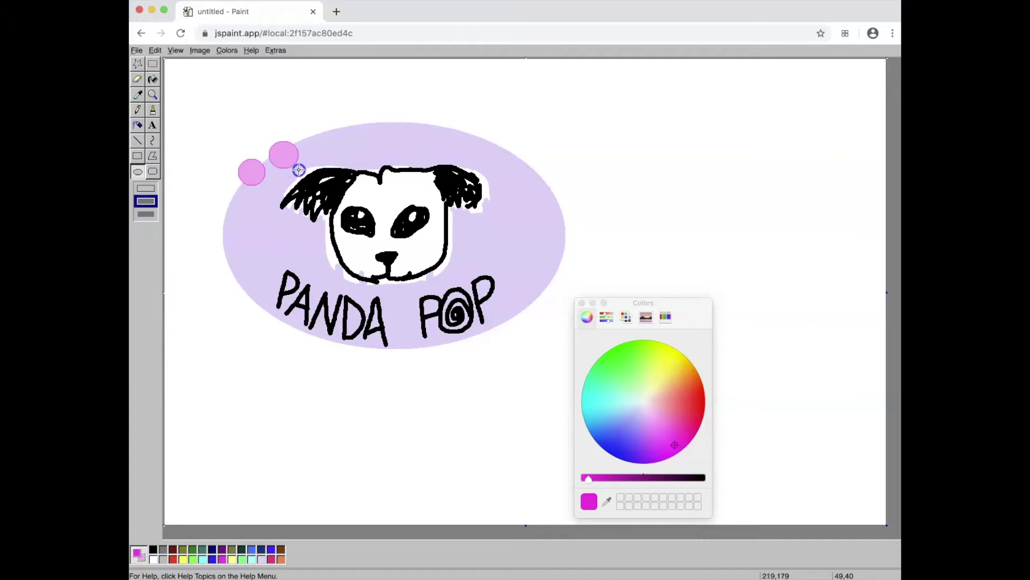
{"action": "left_click_drag", "start_coordinate": [321, 144], "coordinate": [333, 154]}
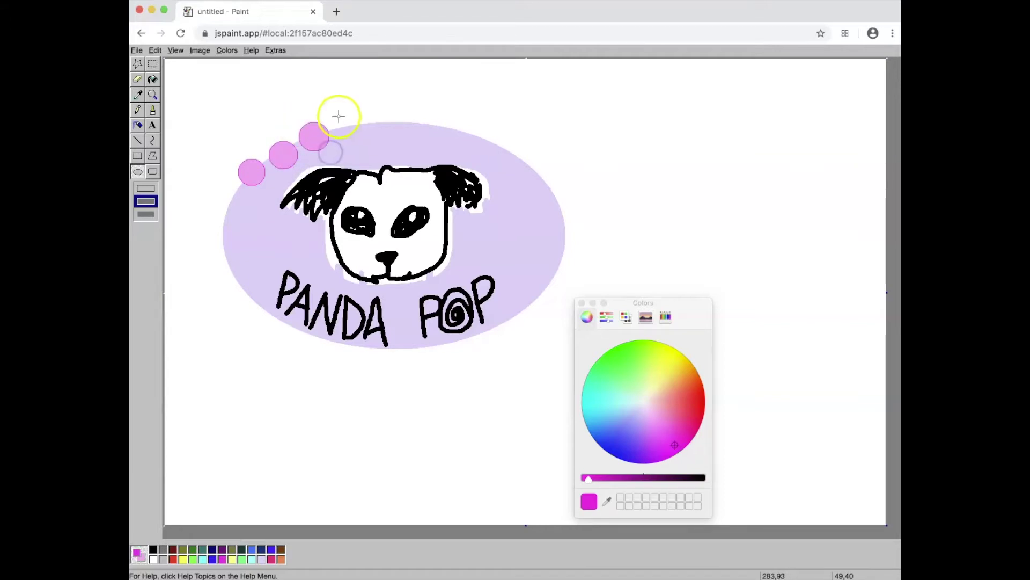
{"action": "left_click_drag", "start_coordinate": [338, 116], "coordinate": [355, 131]}
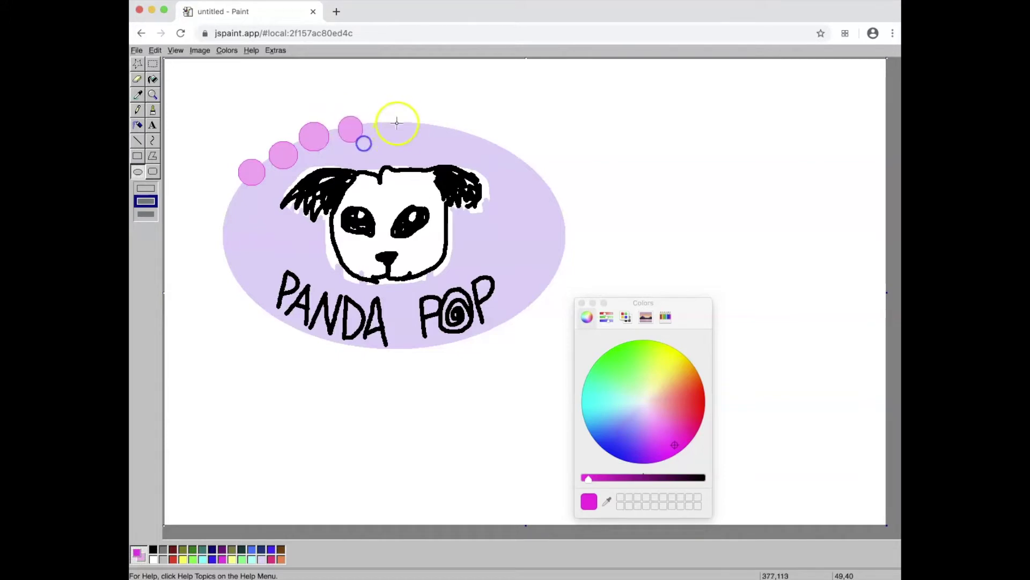
{"action": "left_click_drag", "start_coordinate": [366, 262], "coordinate": [410, 301]}
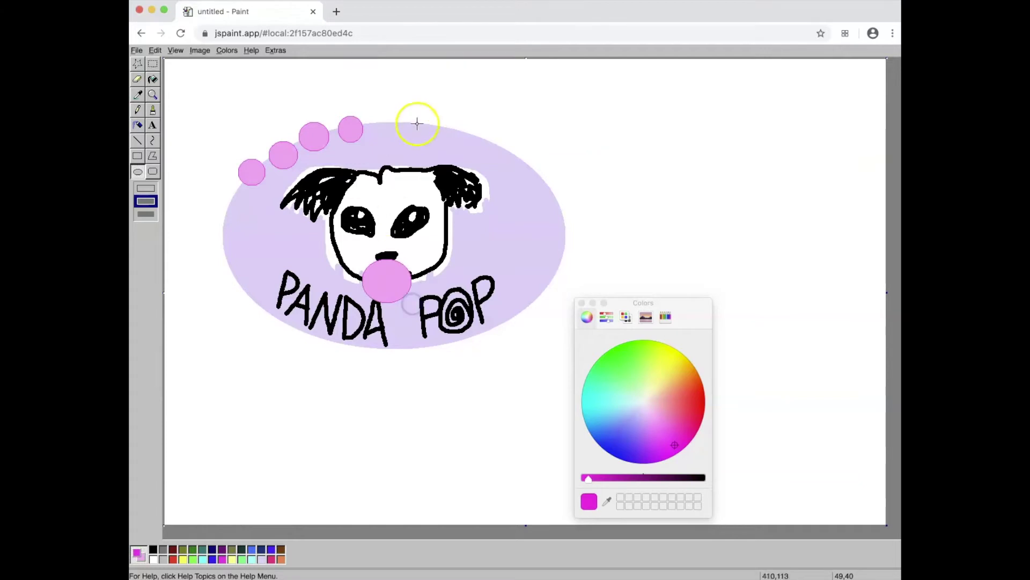
{"action": "left_click_drag", "start_coordinate": [392, 108], "coordinate": [415, 134]}
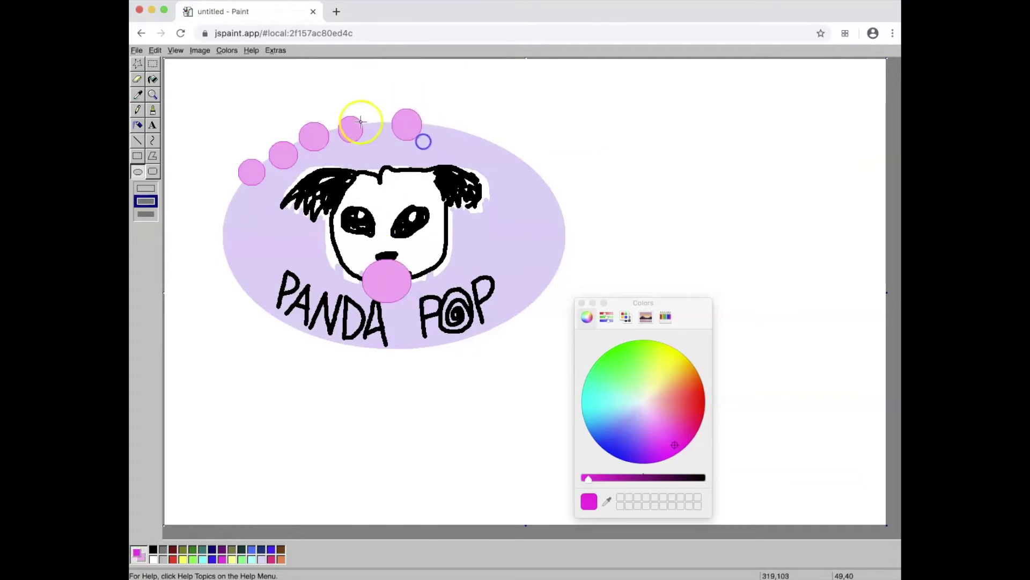
{"action": "mouse_move", "coordinate": [366, 117]}
{"action": "left_mouse_down"}
{"action": "mouse_move", "coordinate": [377, 128]}
{"action": "mouse_move", "coordinate": [443, 124]}
{"action": "mouse_move", "coordinate": [472, 148]}
{"action": "mouse_move", "coordinate": [490, 142]}
{"action": "mouse_move", "coordinate": [547, 184]}
{"action": "mouse_move", "coordinate": [574, 223]}
{"action": "left_mouse_up"}
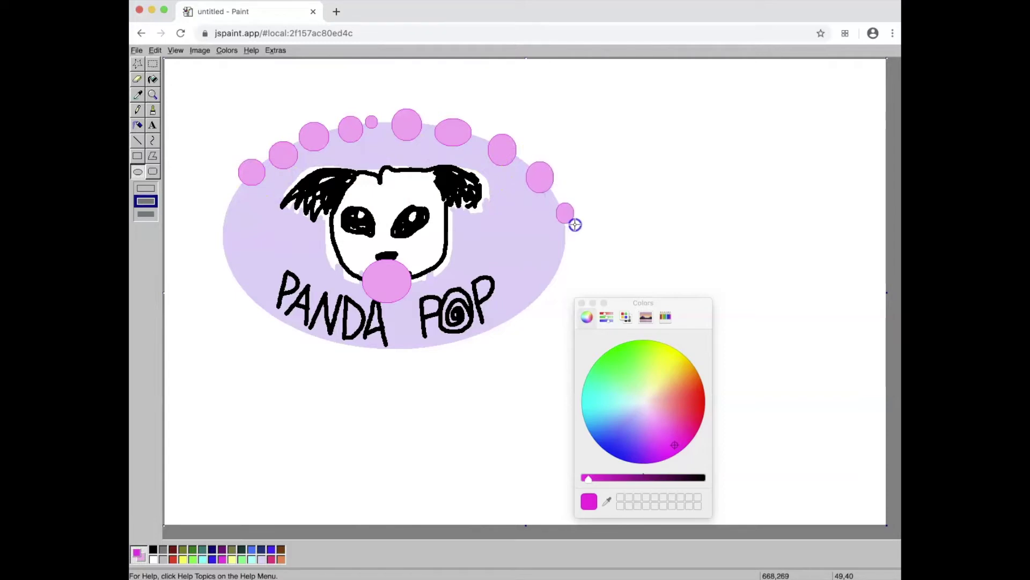
Flood-fill the white background around the logo with cyan.
{"action": "left_click", "coordinate": [581, 304]}
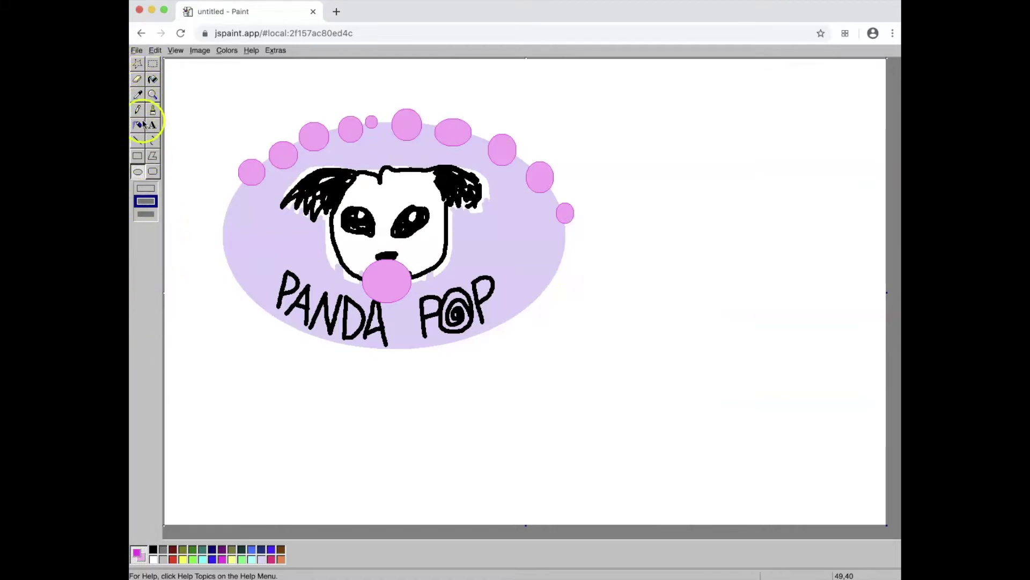
{"action": "left_click", "coordinate": [153, 79]}
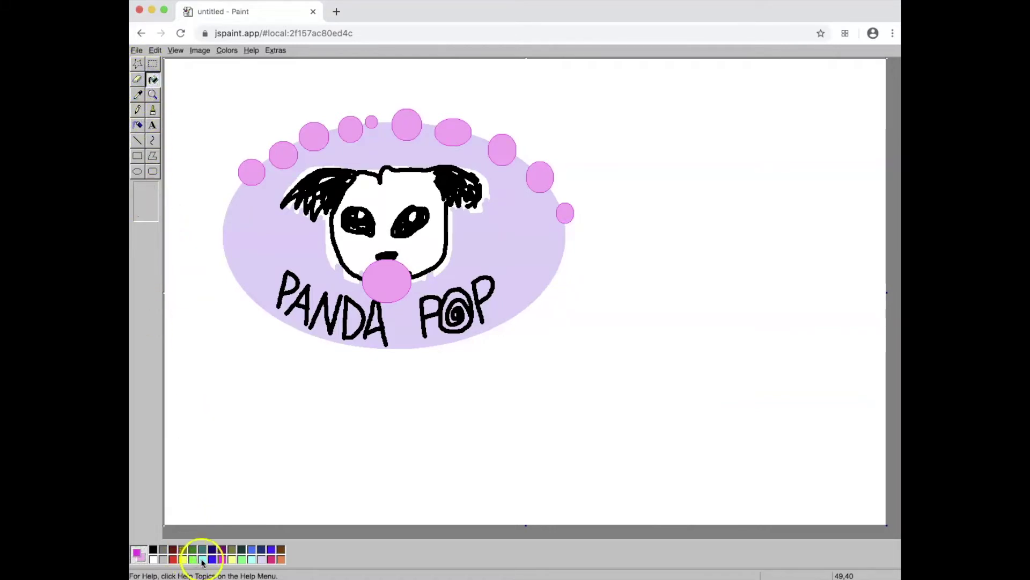
{"action": "left_click", "coordinate": [203, 560]}
{"action": "left_click", "coordinate": [217, 345]}
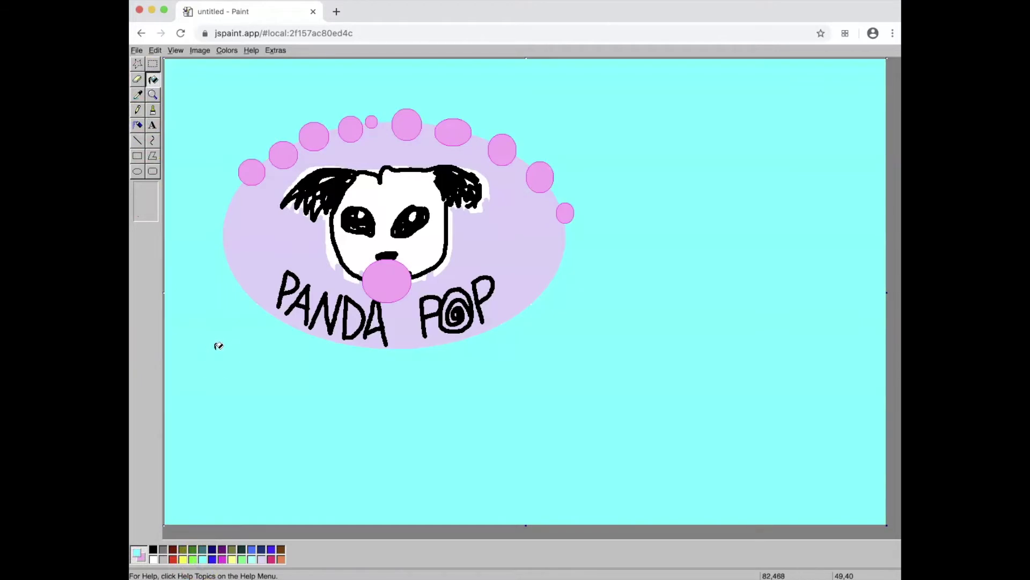
Select the whole logo, make it slightly narrower, and shift it toward the upper left.
{"action": "left_click", "coordinate": [153, 65]}
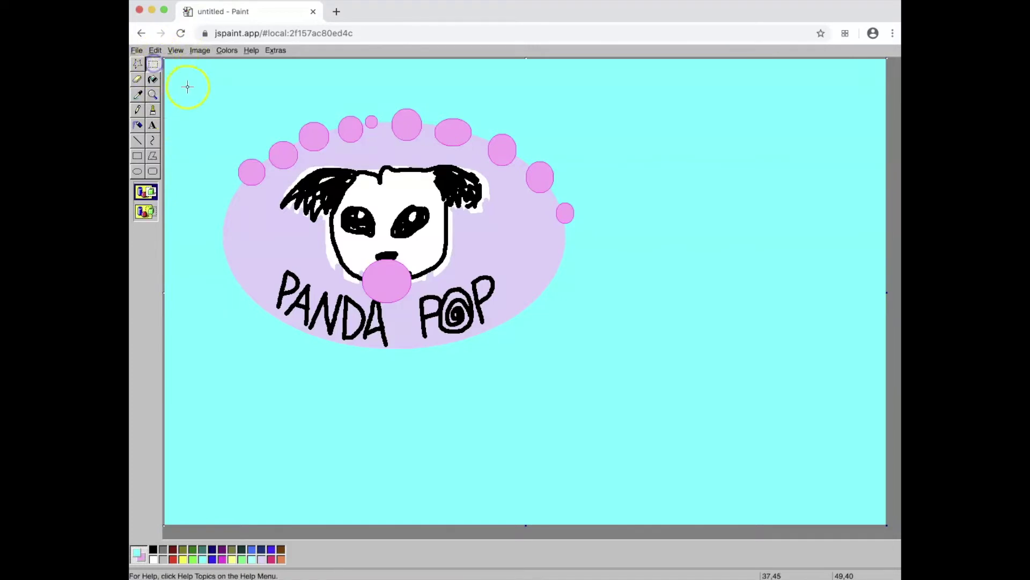
{"action": "left_click_drag", "start_coordinate": [197, 77], "coordinate": [795, 507]}
{"action": "left_click_drag", "start_coordinate": [795, 288], "coordinate": [763, 291]}
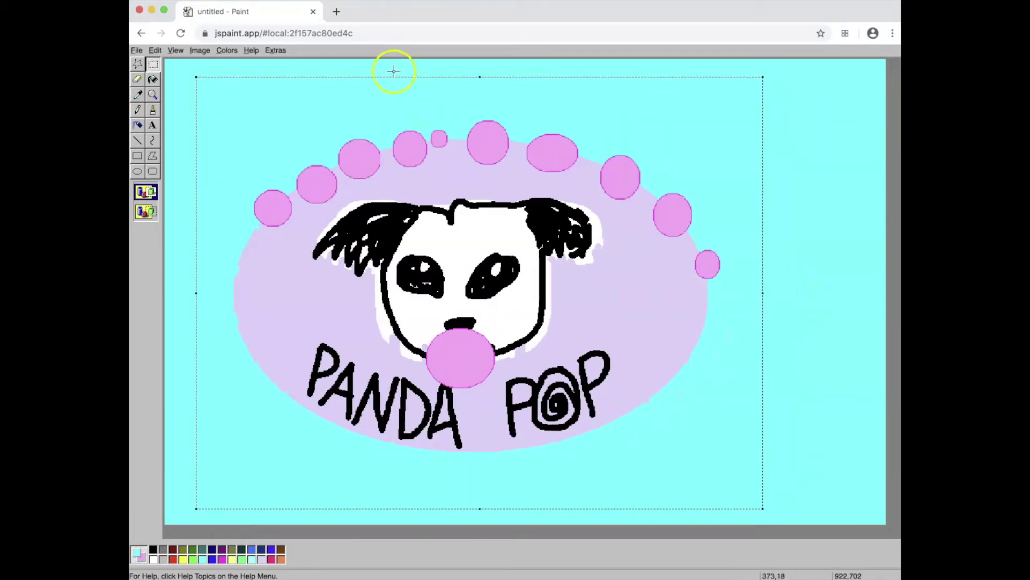
{"action": "left_click_drag", "start_coordinate": [393, 87], "coordinate": [367, 72]}
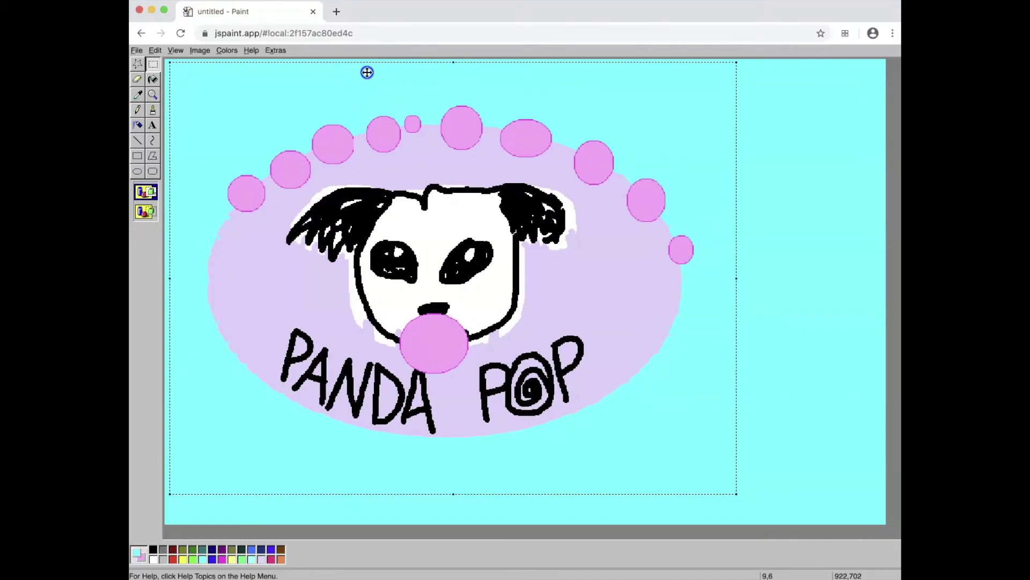
Deselect to set the logo in place, then browse the Edit, Image and File menus and close them.
{"action": "left_click", "coordinate": [880, 205]}
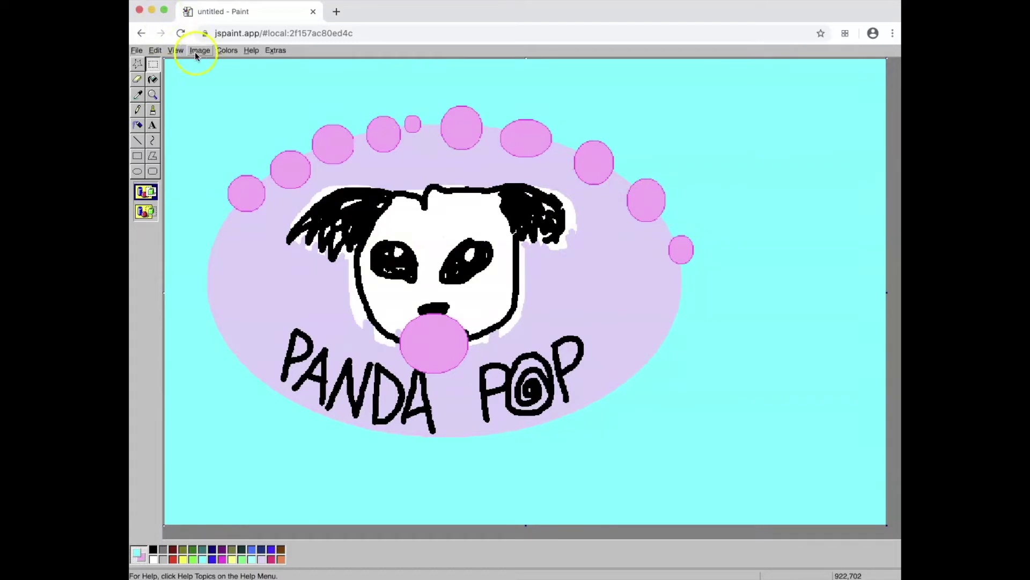
{"action": "left_click", "coordinate": [155, 50]}
{"action": "mouse_move", "coordinate": [137, 51]}
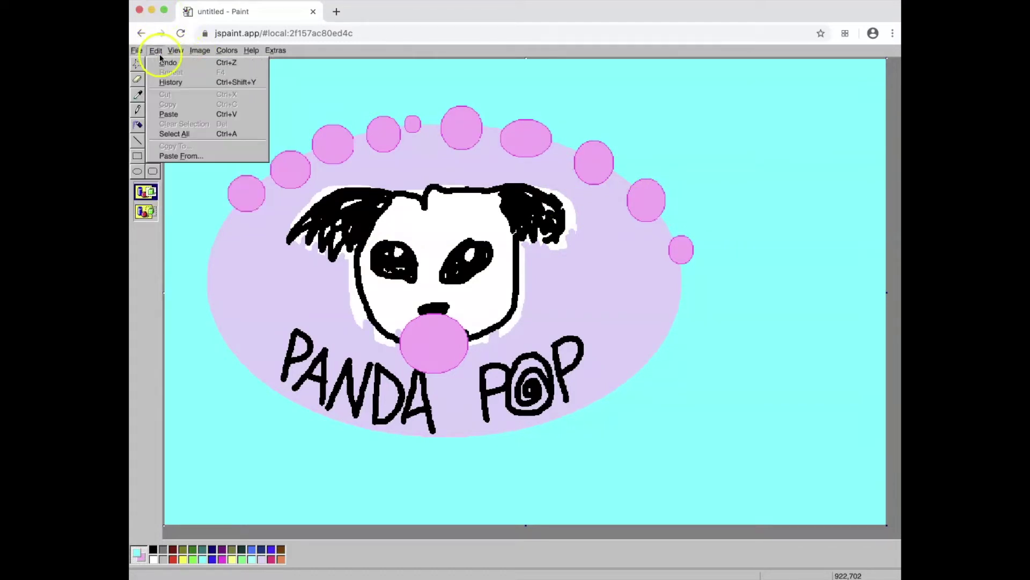
{"action": "mouse_move", "coordinate": [207, 53]}
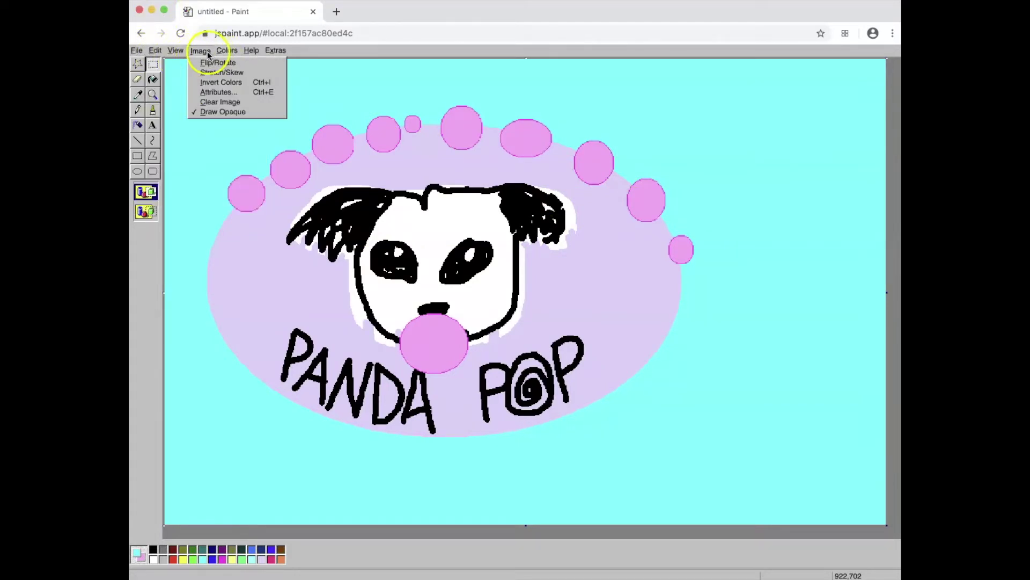
{"action": "mouse_move", "coordinate": [273, 54]}
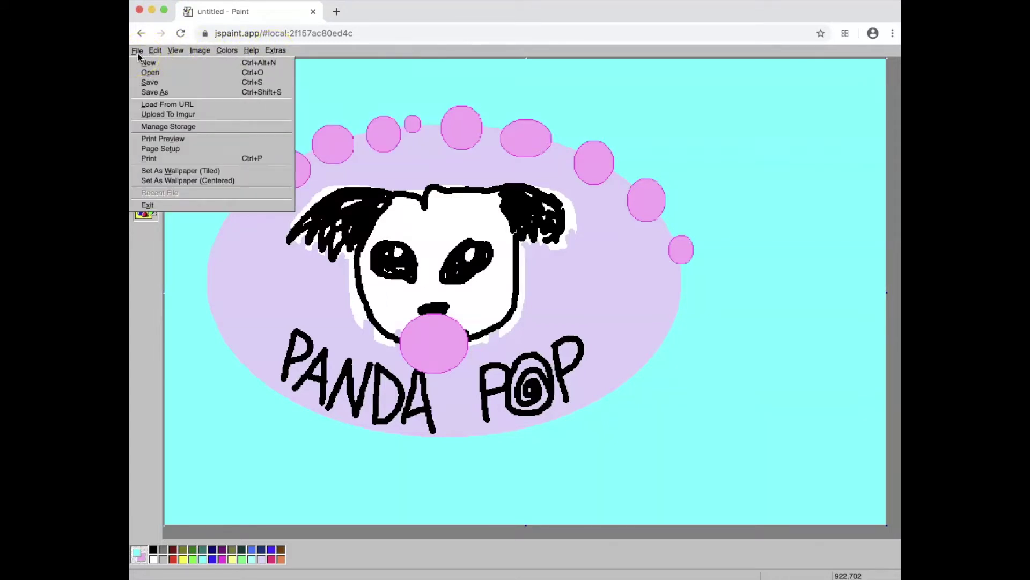
{"action": "left_click", "coordinate": [156, 233]}
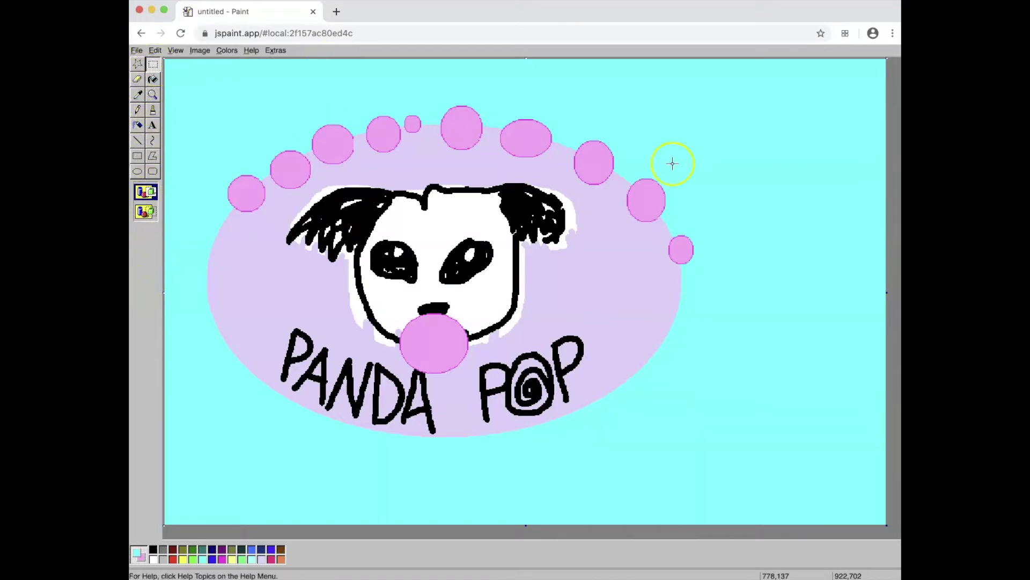
Trim the canvas around the logo and shift the picture to leave a thin pink border.
{"action": "left_click_drag", "start_coordinate": [886, 525], "coordinate": [714, 462]}
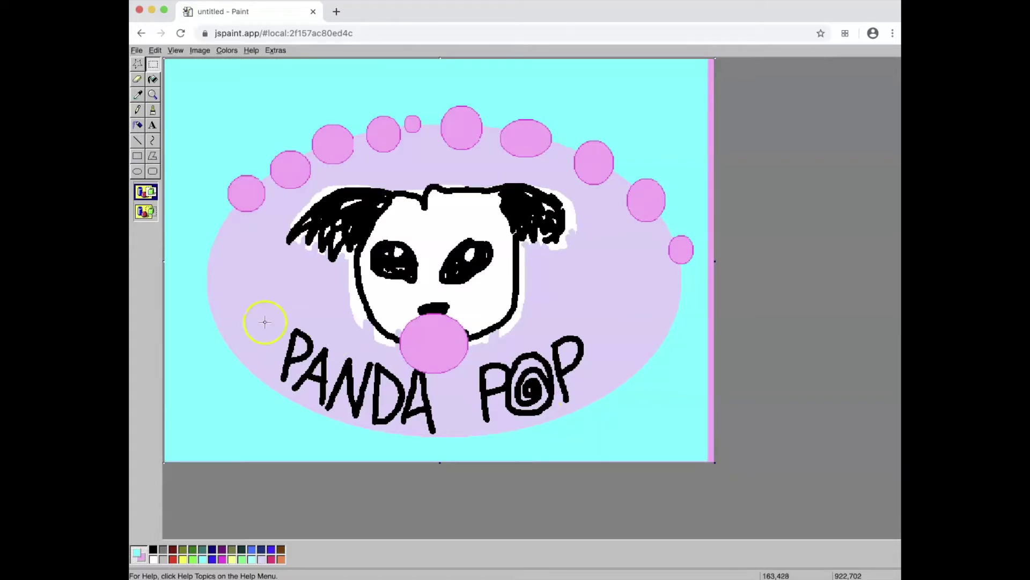
{"action": "left_click", "coordinate": [153, 64]}
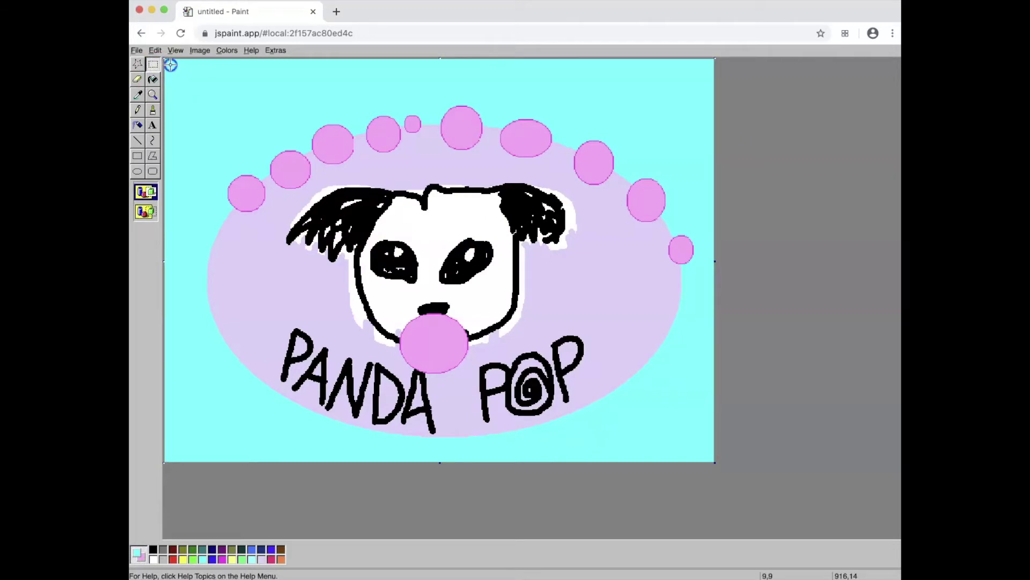
{"action": "left_click_drag", "start_coordinate": [170, 65], "coordinate": [690, 435]}
{"action": "left_click_drag", "start_coordinate": [655, 401], "coordinate": [667, 410]}
{"action": "left_click", "coordinate": [826, 315]}
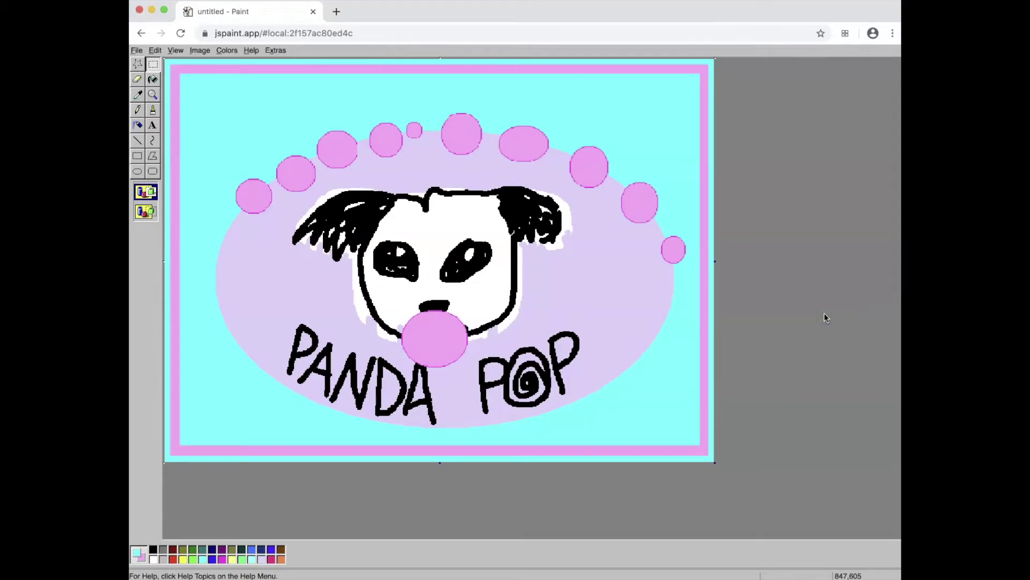
Save the framed logo as untitled (3).png, check it in Preview, then close the viewer.
{"action": "left_click", "coordinate": [137, 50]}
{"action": "left_click", "coordinate": [146, 83]}
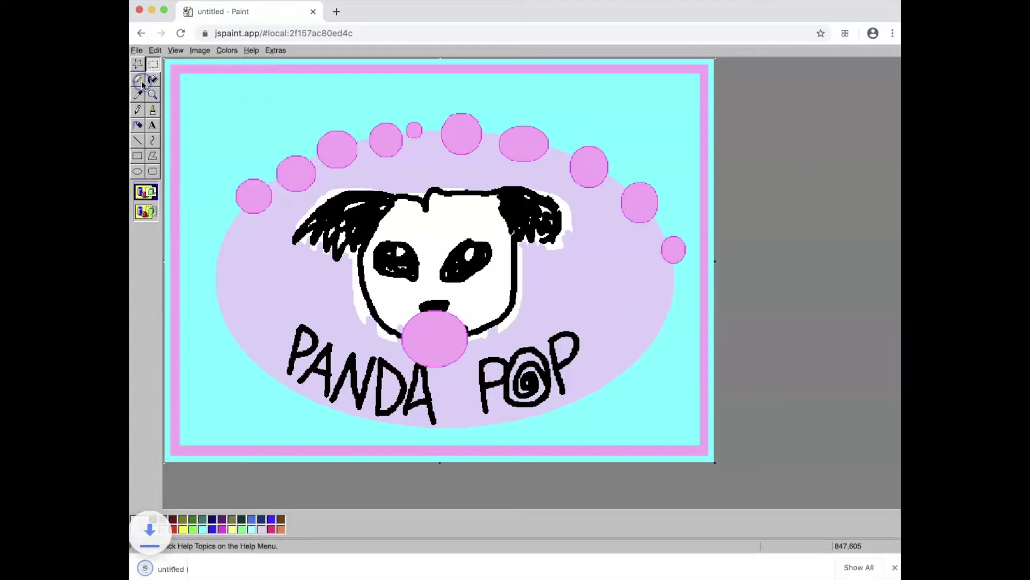
{"action": "left_click", "coordinate": [177, 569]}
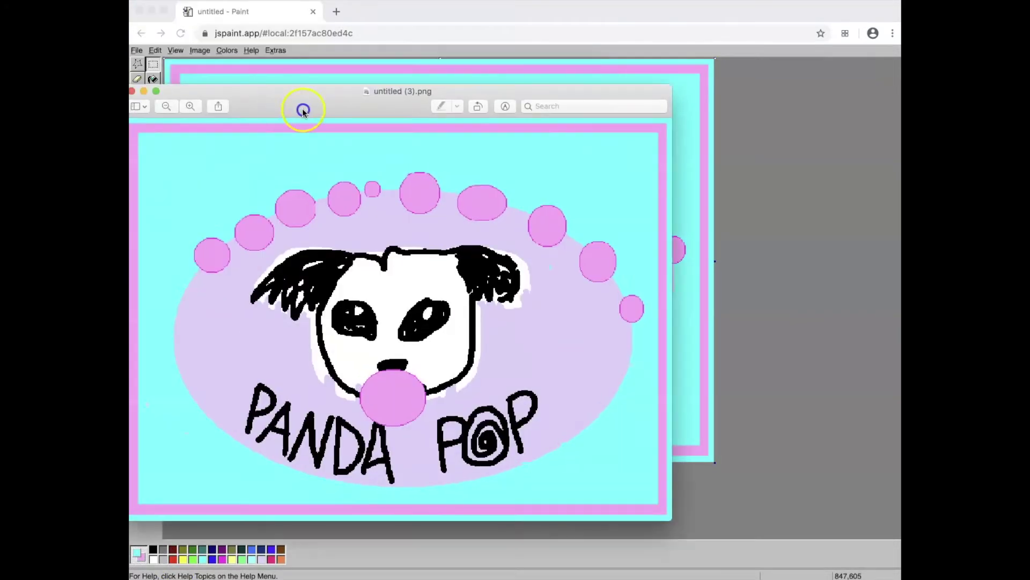
{"action": "left_click_drag", "start_coordinate": [302, 106], "coordinate": [438, 111]}
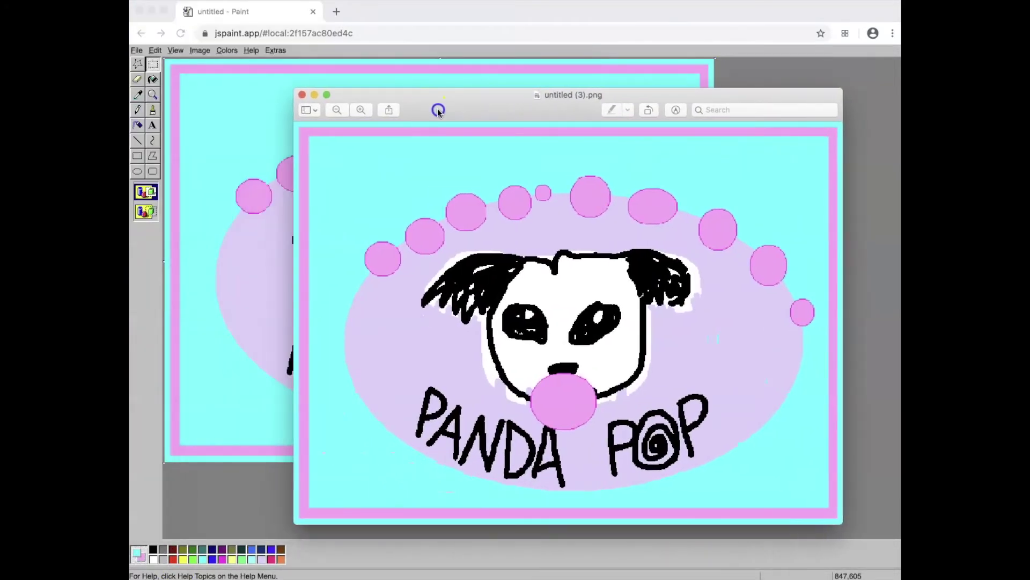
{"action": "left_click", "coordinate": [302, 95]}
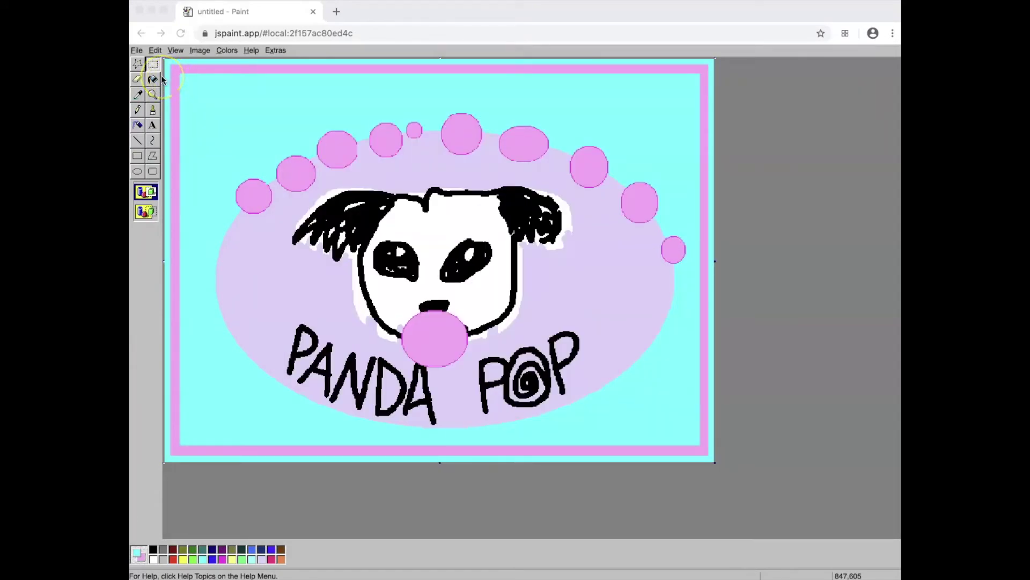
Discard the Panda Pop drawing and enlarge a new blank canvas to fill the work area.
{"action": "left_click", "coordinate": [137, 51]}
{"action": "left_click", "coordinate": [136, 51]}
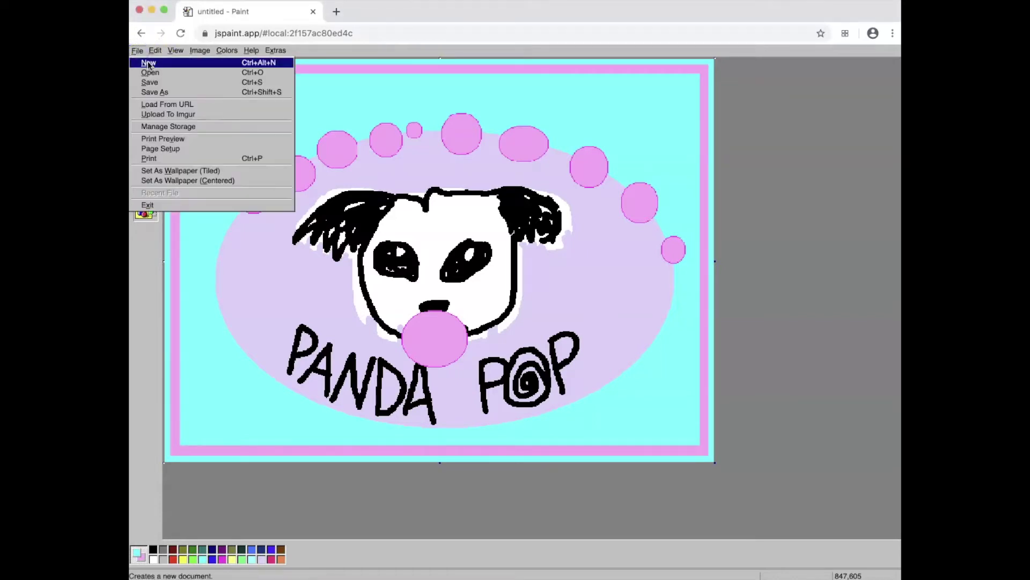
{"action": "left_click", "coordinate": [149, 64]}
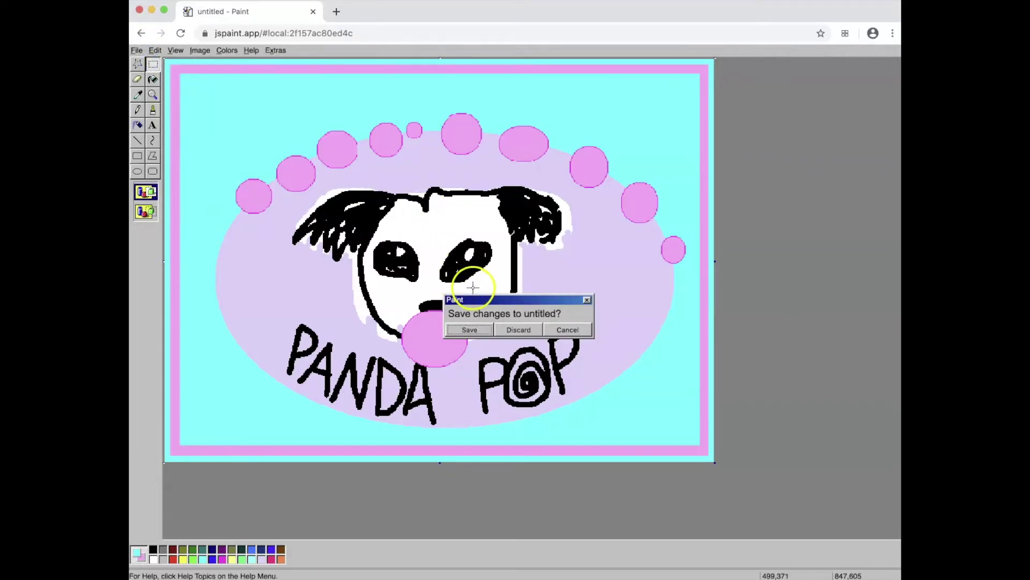
{"action": "left_click", "coordinate": [517, 329]}
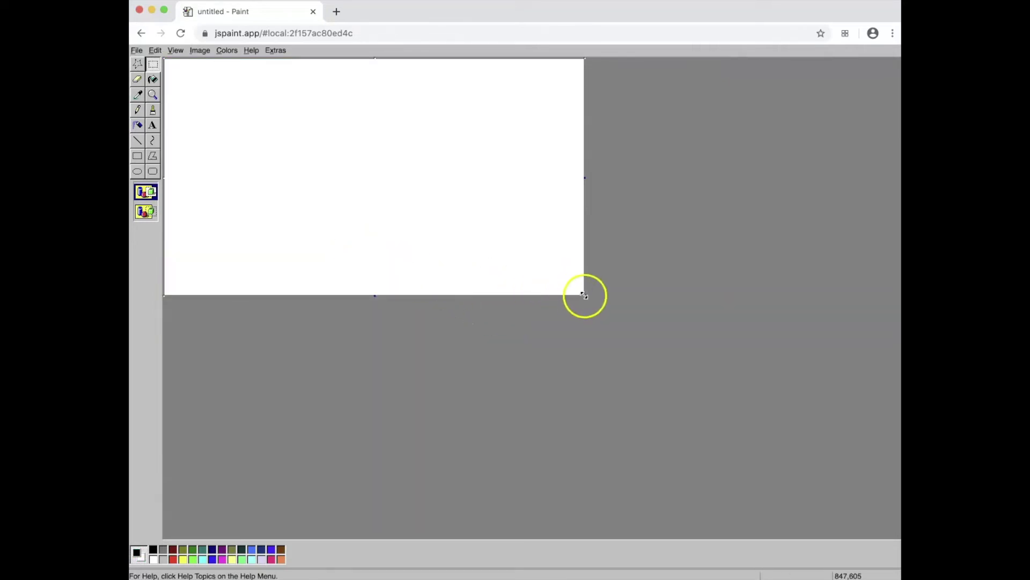
{"action": "left_click_drag", "start_coordinate": [584, 296], "coordinate": [870, 534]}
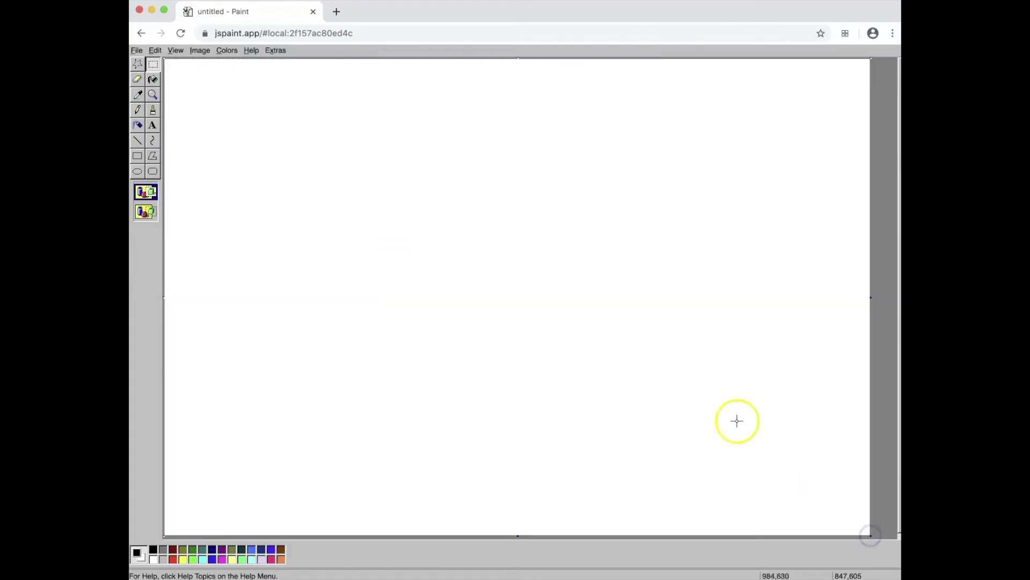
Select the Brush tool and start a custom darkened yellow-orange drawing colour.
{"action": "left_click", "coordinate": [138, 111]}
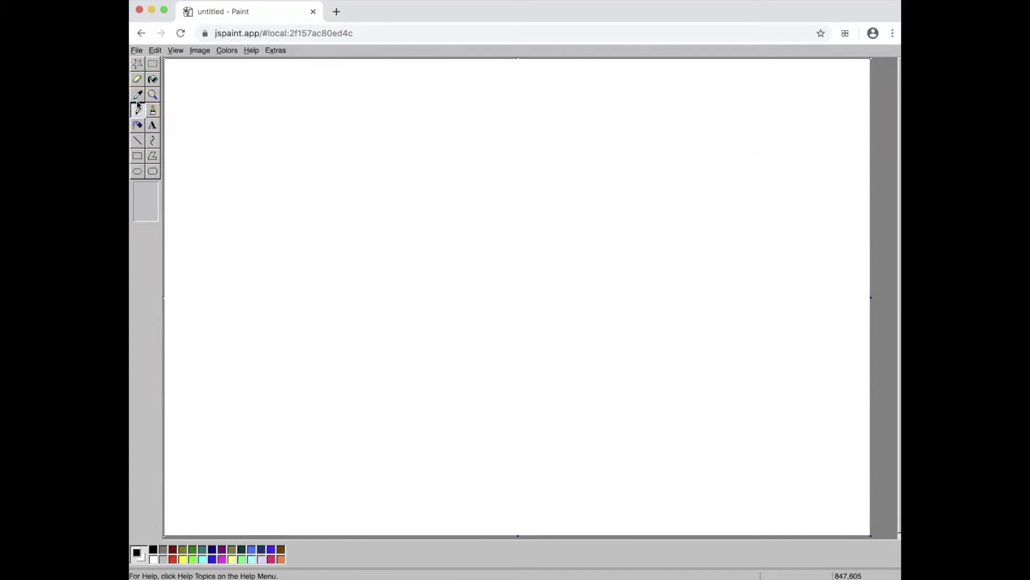
{"action": "left_click", "coordinate": [153, 110]}
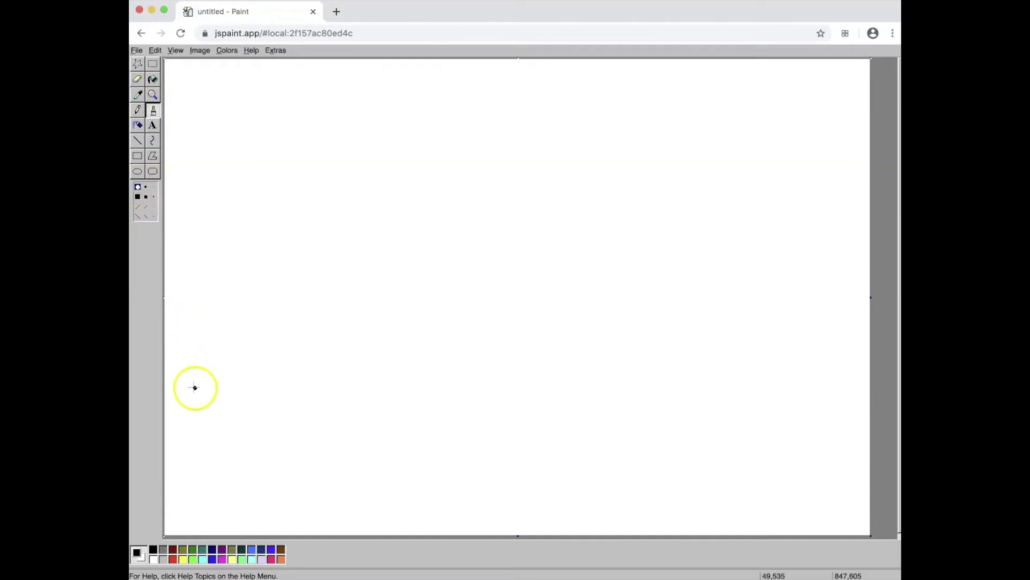
{"action": "double_click", "coordinate": [282, 560]}
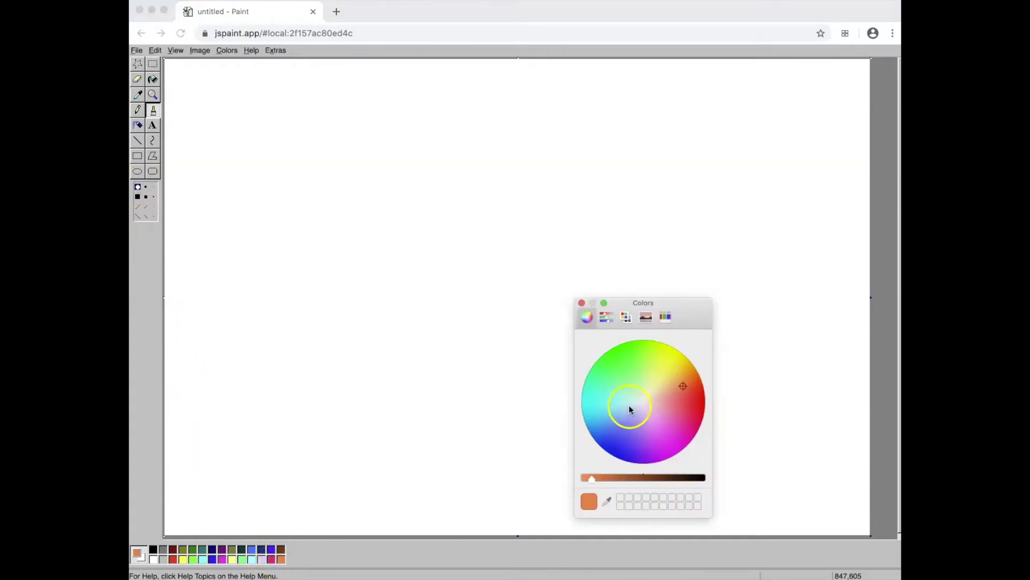
{"action": "mouse_move", "coordinate": [681, 384]}
{"action": "left_mouse_down"}
{"action": "mouse_move", "coordinate": [687, 373]}
{"action": "mouse_move", "coordinate": [667, 402]}
{"action": "mouse_move", "coordinate": [655, 381]}
{"action": "mouse_move", "coordinate": [642, 396]}
{"action": "mouse_move", "coordinate": [663, 397]}
{"action": "left_mouse_up"}
{"action": "mouse_move", "coordinate": [591, 478]}
{"action": "left_mouse_down"}
{"action": "mouse_move", "coordinate": [619, 479]}
{"action": "mouse_move", "coordinate": [586, 479]}
{"action": "mouse_move", "coordinate": [618, 479]}
{"action": "mouse_move", "coordinate": [591, 479]}
{"action": "mouse_move", "coordinate": [609, 482]}
{"action": "left_mouse_up"}
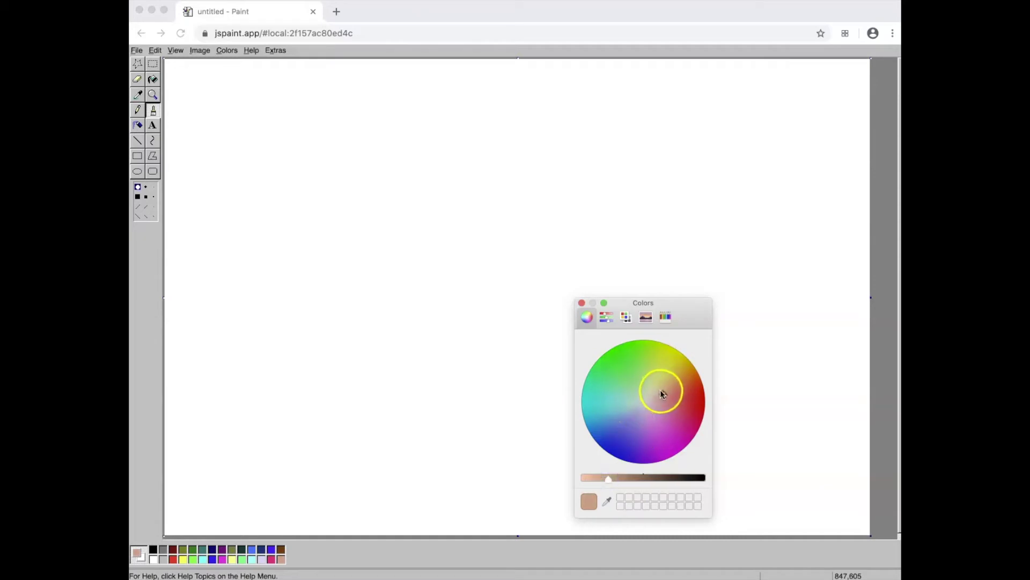
Fine-tune the hue and brightness to a tan shade and close the colour picker.
{"action": "mouse_move", "coordinate": [661, 392]}
{"action": "left_mouse_down"}
{"action": "mouse_move", "coordinate": [657, 402]}
{"action": "mouse_move", "coordinate": [667, 390]}
{"action": "left_mouse_up"}
{"action": "left_click", "coordinate": [594, 468]}
{"action": "mouse_move", "coordinate": [610, 480]}
{"action": "left_mouse_down"}
{"action": "mouse_move", "coordinate": [601, 482]}
{"action": "mouse_move", "coordinate": [615, 483]}
{"action": "left_mouse_up"}
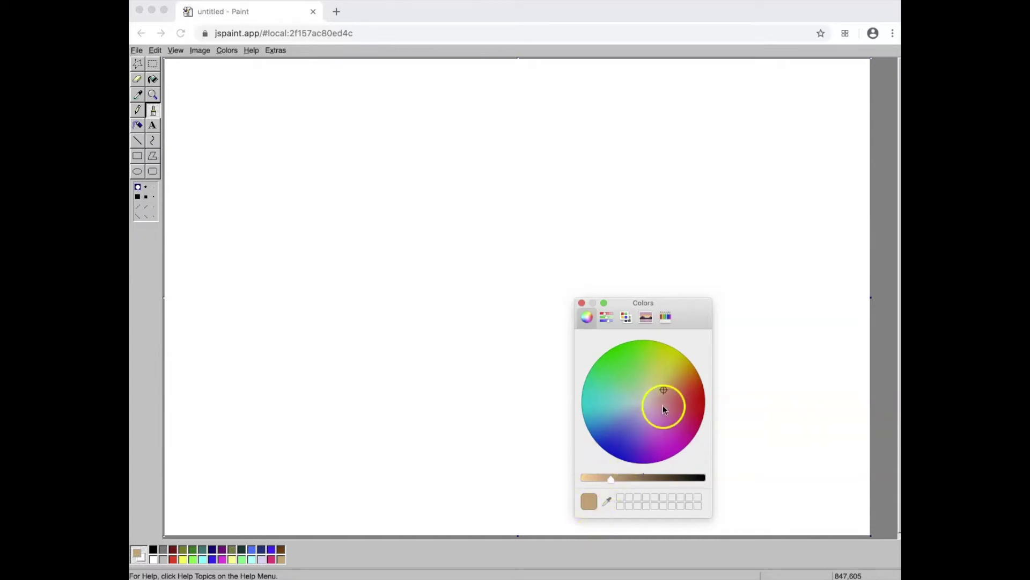
{"action": "left_click_drag", "start_coordinate": [665, 406], "coordinate": [664, 385]}
{"action": "left_click", "coordinate": [590, 501]}
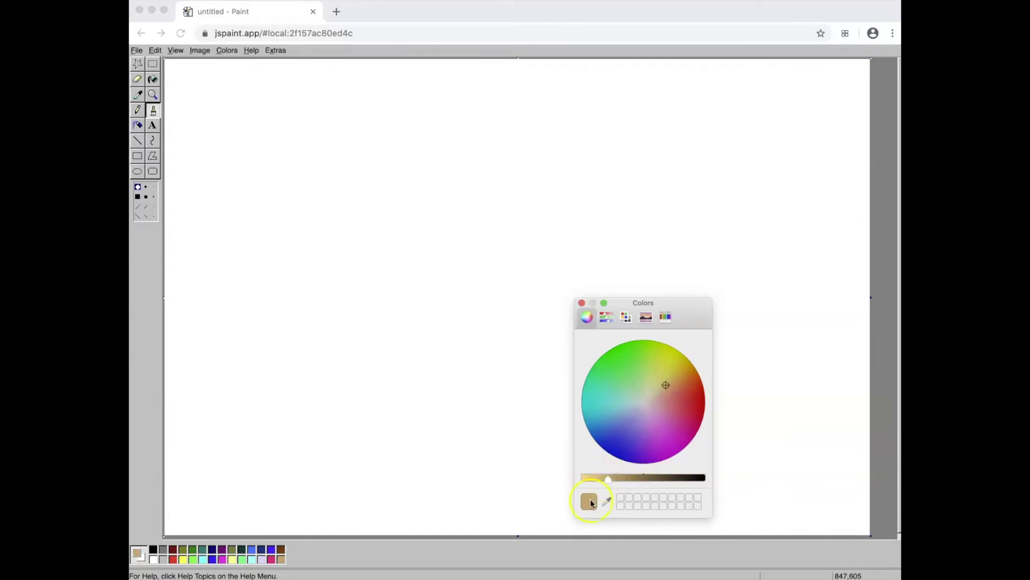
{"action": "left_click", "coordinate": [519, 371]}
{"action": "left_click", "coordinate": [507, 348]}
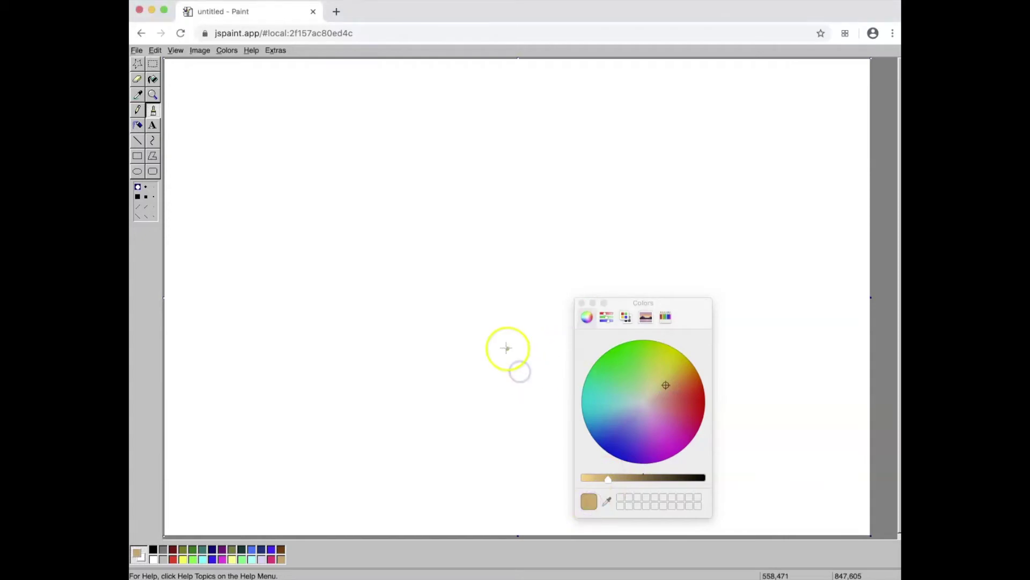
{"action": "left_click", "coordinate": [582, 302]}
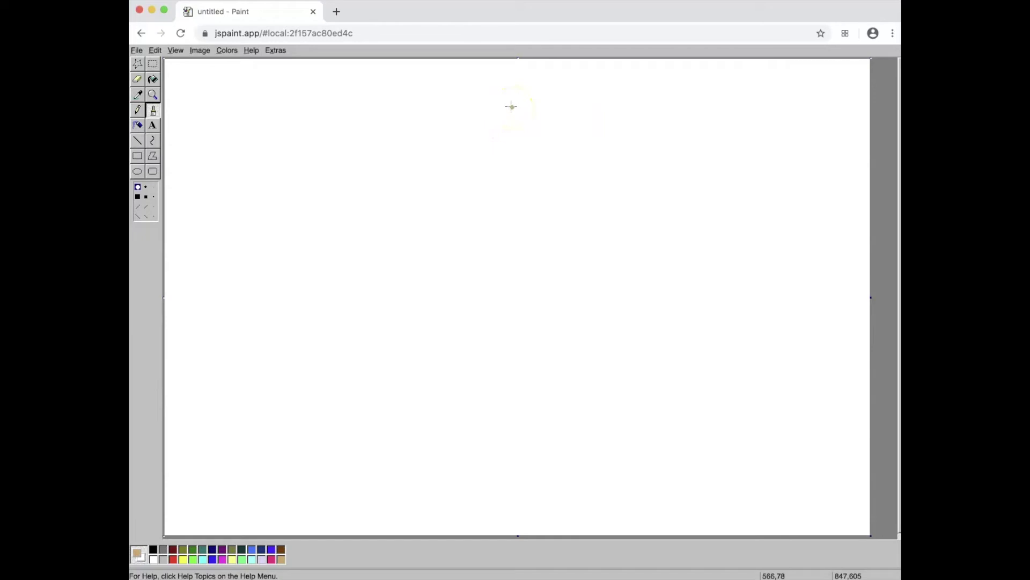
Outline the figure's oval head, torso, hip band, striding left leg and raised right leg in tan.
{"action": "mouse_move", "coordinate": [509, 117]}
{"action": "left_mouse_down"}
{"action": "mouse_move", "coordinate": [483, 134]}
{"action": "mouse_move", "coordinate": [489, 169]}
{"action": "mouse_move", "coordinate": [515, 167]}
{"action": "mouse_move", "coordinate": [501, 118]}
{"action": "left_mouse_up"}
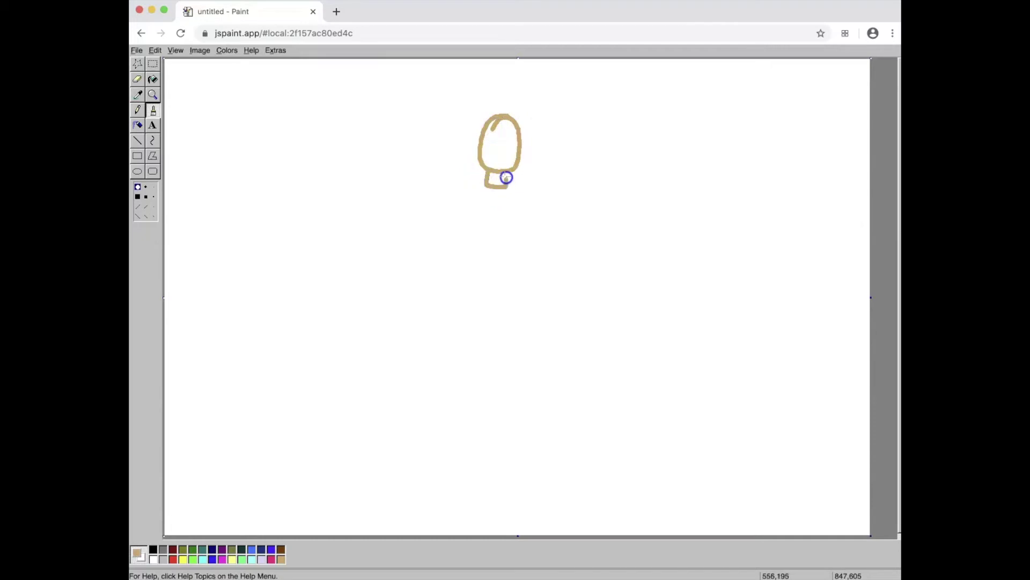
{"action": "mouse_move", "coordinate": [499, 186]}
{"action": "left_mouse_down"}
{"action": "mouse_move", "coordinate": [460, 190]}
{"action": "mouse_move", "coordinate": [461, 249]}
{"action": "mouse_move", "coordinate": [464, 262]}
{"action": "mouse_move", "coordinate": [509, 265]}
{"action": "left_mouse_up"}
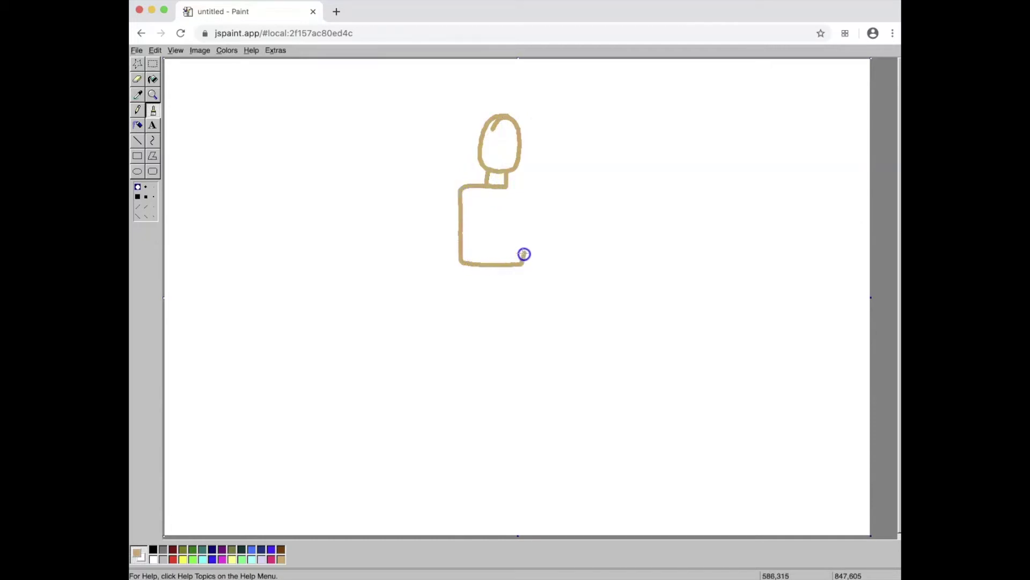
{"action": "mouse_move", "coordinate": [526, 248]}
{"action": "left_mouse_down"}
{"action": "mouse_move", "coordinate": [528, 184]}
{"action": "mouse_move", "coordinate": [506, 187]}
{"action": "left_mouse_up"}
{"action": "mouse_move", "coordinate": [460, 262]}
{"action": "left_mouse_down"}
{"action": "mouse_move", "coordinate": [461, 294]}
{"action": "mouse_move", "coordinate": [488, 296]}
{"action": "left_mouse_up"}
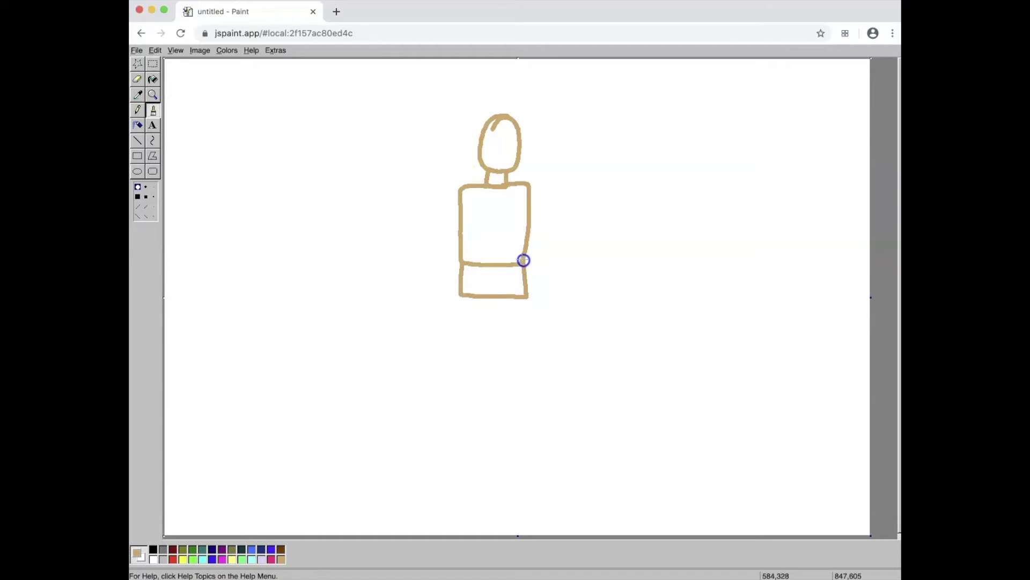
{"action": "left_click_drag", "start_coordinate": [523, 260], "coordinate": [524, 258]}
{"action": "mouse_move", "coordinate": [459, 294]}
{"action": "left_mouse_down"}
{"action": "mouse_move", "coordinate": [426, 362]}
{"action": "mouse_move", "coordinate": [458, 370]}
{"action": "mouse_move", "coordinate": [499, 293]}
{"action": "left_mouse_up"}
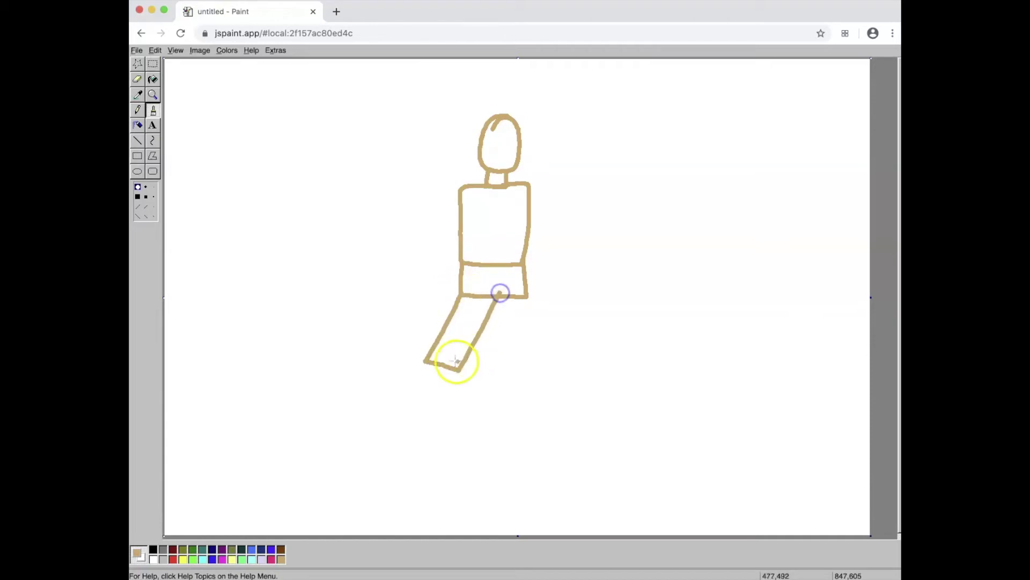
{"action": "mouse_move", "coordinate": [425, 361]}
{"action": "left_mouse_down"}
{"action": "mouse_move", "coordinate": [480, 413]}
{"action": "mouse_move", "coordinate": [501, 397]}
{"action": "mouse_move", "coordinate": [467, 356]}
{"action": "left_mouse_up"}
{"action": "mouse_move", "coordinate": [481, 413]}
{"action": "left_mouse_down"}
{"action": "mouse_move", "coordinate": [471, 437]}
{"action": "mouse_move", "coordinate": [495, 422]}
{"action": "left_mouse_up"}
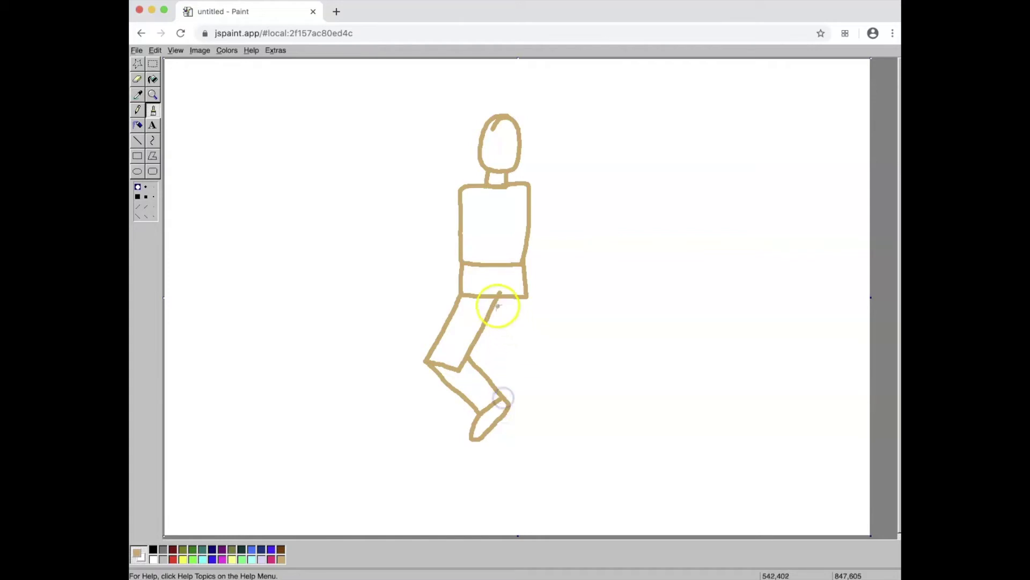
{"action": "mouse_move", "coordinate": [496, 305]}
{"action": "left_mouse_down"}
{"action": "mouse_move", "coordinate": [574, 350]}
{"action": "mouse_move", "coordinate": [592, 326]}
{"action": "mouse_move", "coordinate": [524, 292]}
{"action": "mouse_move", "coordinate": [489, 314]}
{"action": "mouse_move", "coordinate": [565, 357]}
{"action": "mouse_move", "coordinate": [578, 346]}
{"action": "mouse_move", "coordinate": [580, 360]}
{"action": "mouse_move", "coordinate": [639, 364]}
{"action": "mouse_move", "coordinate": [643, 326]}
{"action": "mouse_move", "coordinate": [590, 326]}
{"action": "mouse_move", "coordinate": [641, 332]}
{"action": "mouse_move", "coordinate": [651, 392]}
{"action": "mouse_move", "coordinate": [658, 329]}
{"action": "left_mouse_up"}
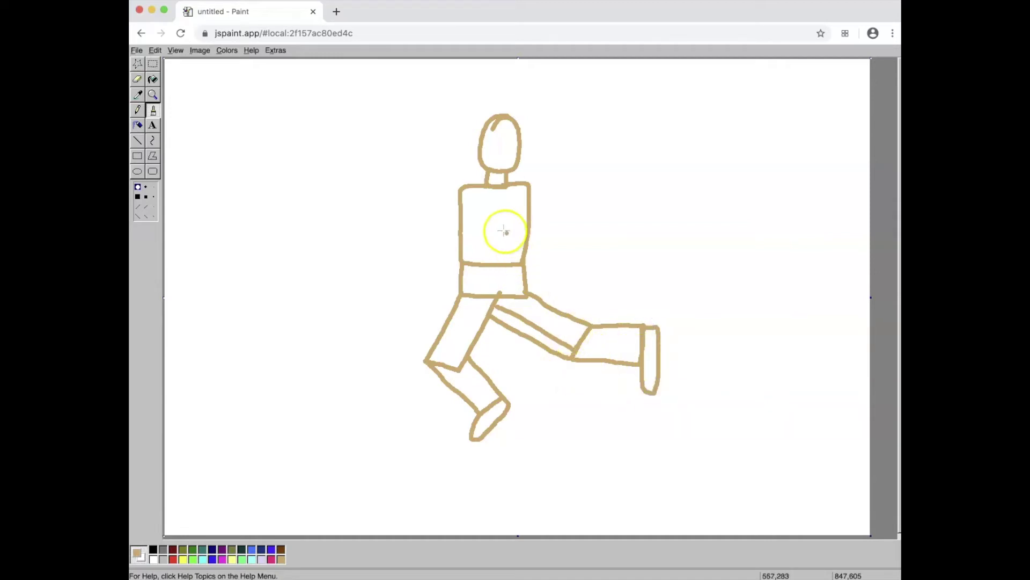
Add the bent arms, right shoulder, diagonal chest sash and fists to the outline.
{"action": "mouse_move", "coordinate": [460, 189]}
{"action": "left_mouse_down"}
{"action": "mouse_move", "coordinate": [411, 229]}
{"action": "mouse_move", "coordinate": [416, 250]}
{"action": "mouse_move", "coordinate": [466, 242]}
{"action": "mouse_move", "coordinate": [451, 235]}
{"action": "mouse_move", "coordinate": [427, 250]}
{"action": "left_mouse_up"}
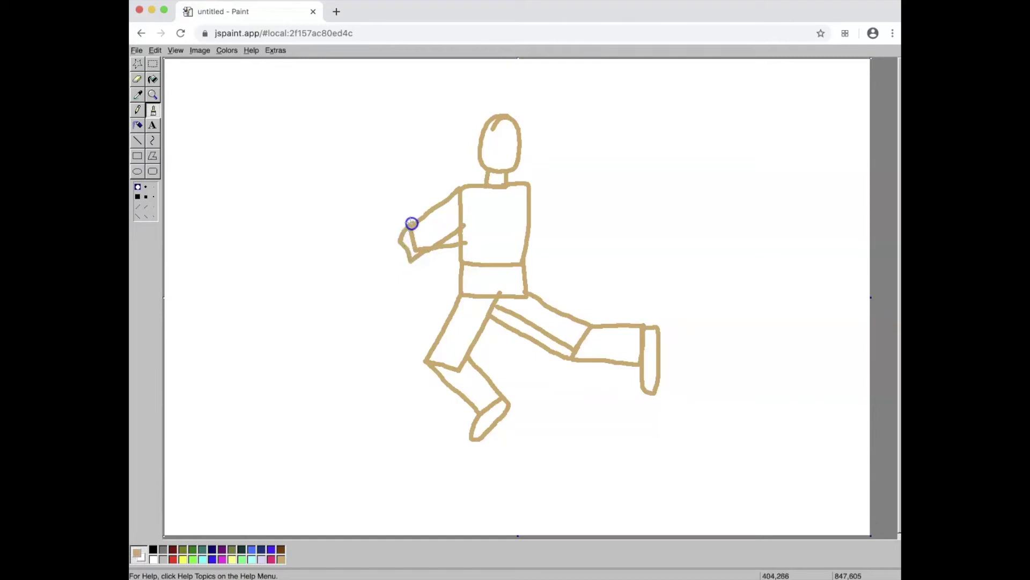
{"action": "left_click_drag", "start_coordinate": [425, 218], "coordinate": [414, 223]}
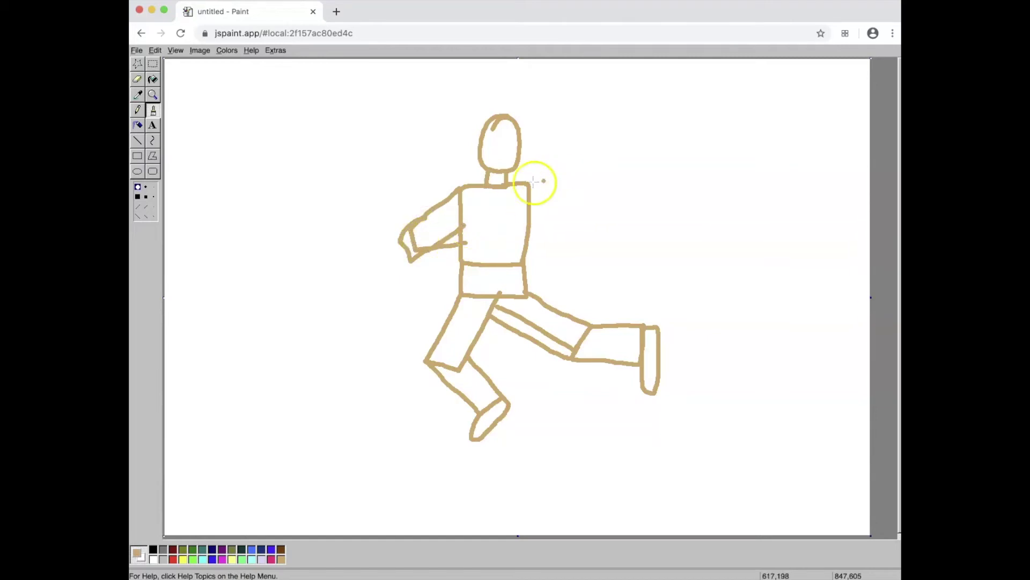
{"action": "mouse_move", "coordinate": [521, 184]}
{"action": "left_mouse_down"}
{"action": "mouse_move", "coordinate": [550, 188]}
{"action": "mouse_move", "coordinate": [519, 234]}
{"action": "mouse_move", "coordinate": [497, 258]}
{"action": "mouse_move", "coordinate": [478, 255]}
{"action": "mouse_move", "coordinate": [508, 217]}
{"action": "left_mouse_up"}
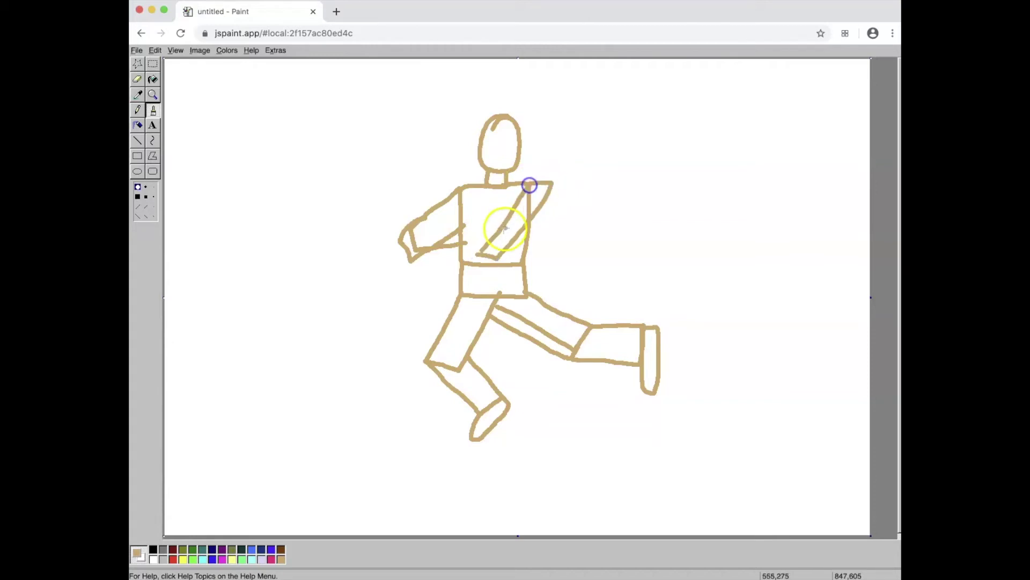
{"action": "mouse_move", "coordinate": [481, 256]}
{"action": "left_mouse_down"}
{"action": "mouse_move", "coordinate": [423, 286]}
{"action": "mouse_move", "coordinate": [444, 290]}
{"action": "mouse_move", "coordinate": [493, 255]}
{"action": "mouse_move", "coordinate": [436, 290]}
{"action": "left_mouse_up"}
{"action": "mouse_move", "coordinate": [408, 229]}
{"action": "left_mouse_down"}
{"action": "mouse_move", "coordinate": [355, 289]}
{"action": "mouse_move", "coordinate": [366, 292]}
{"action": "mouse_move", "coordinate": [414, 253]}
{"action": "mouse_move", "coordinate": [392, 284]}
{"action": "left_mouse_up"}
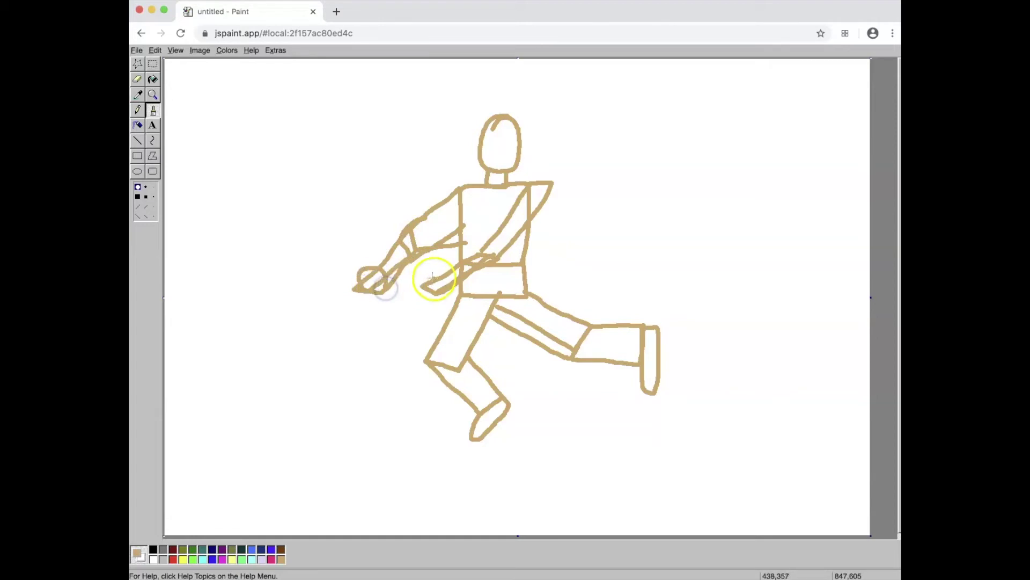
{"action": "left_click_drag", "start_coordinate": [429, 278], "coordinate": [424, 302]}
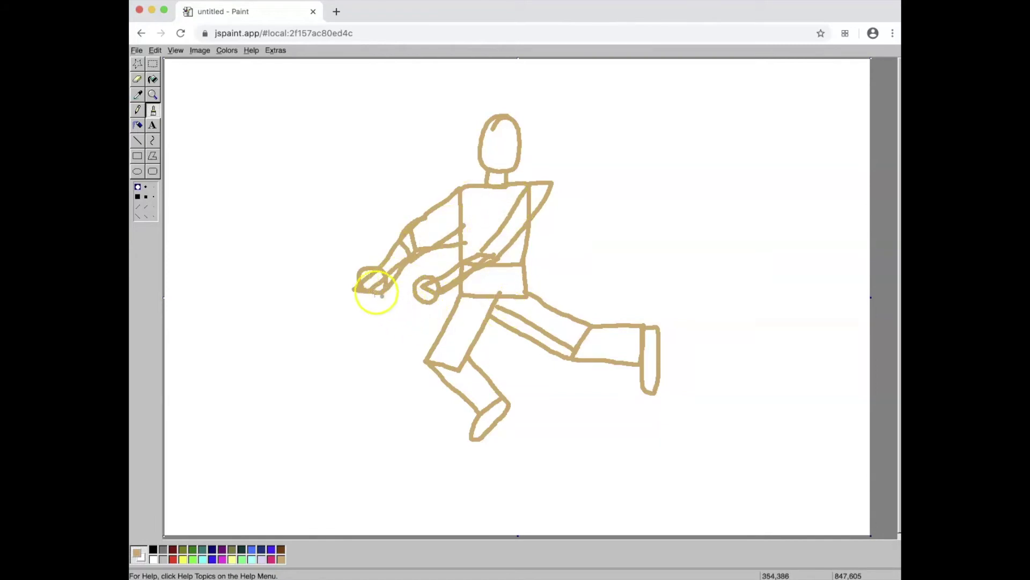
Bucket-fill the left forearm, upper arm, chest, neck and head with tan.
{"action": "left_click", "coordinate": [152, 79]}
{"action": "left_click", "coordinate": [395, 258]}
{"action": "left_click", "coordinate": [378, 280]}
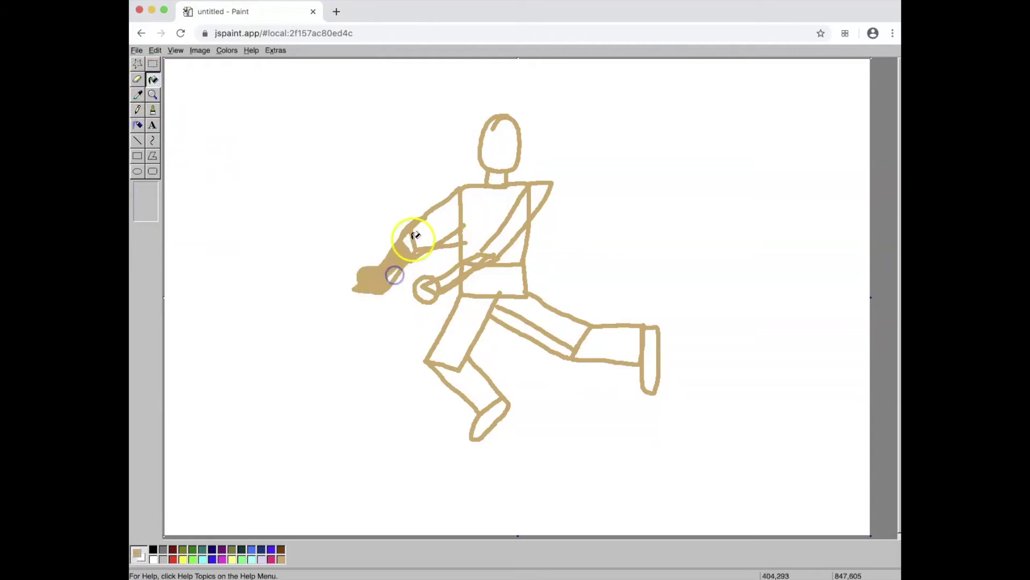
{"action": "left_click", "coordinate": [409, 237]}
{"action": "left_click", "coordinate": [394, 276]}
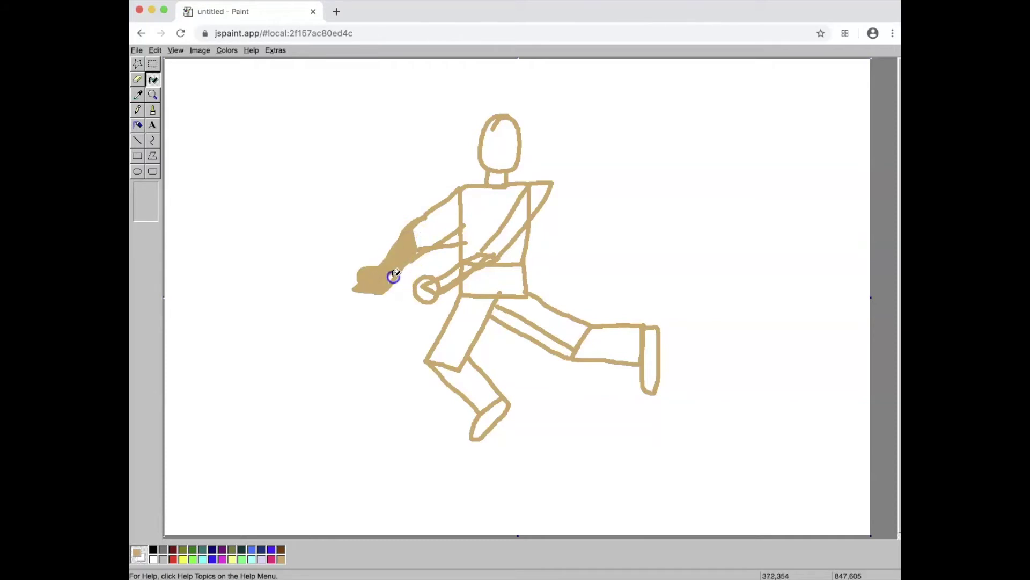
{"action": "left_click", "coordinate": [426, 232]}
{"action": "left_click", "coordinate": [484, 231]}
{"action": "left_click", "coordinate": [499, 172]}
{"action": "left_click", "coordinate": [499, 152]}
Fill the right shoulder, sash triangle, belt band, right forearm, fist and white slivers tan.
{"action": "left_click", "coordinate": [531, 202]}
{"action": "left_click", "coordinate": [521, 220]}
{"action": "left_click", "coordinate": [483, 269]}
{"action": "left_click", "coordinate": [430, 291]}
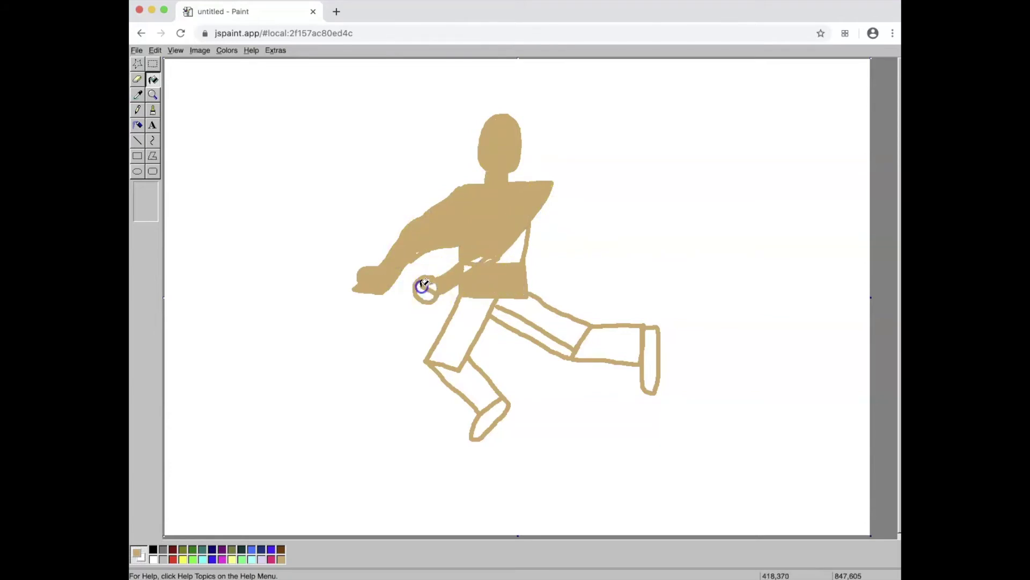
{"action": "left_click", "coordinate": [425, 287]}
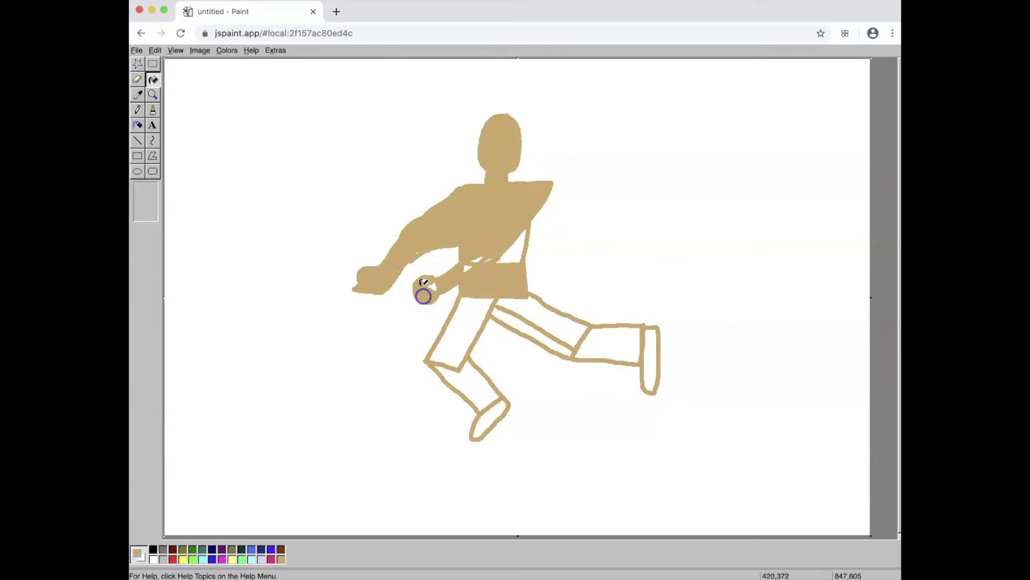
{"action": "left_click", "coordinate": [469, 265]}
{"action": "left_click", "coordinate": [509, 249]}
Fill both legs, thighs, shins and feet tan, plus the last white streak near the belt.
{"action": "left_click", "coordinate": [490, 306]}
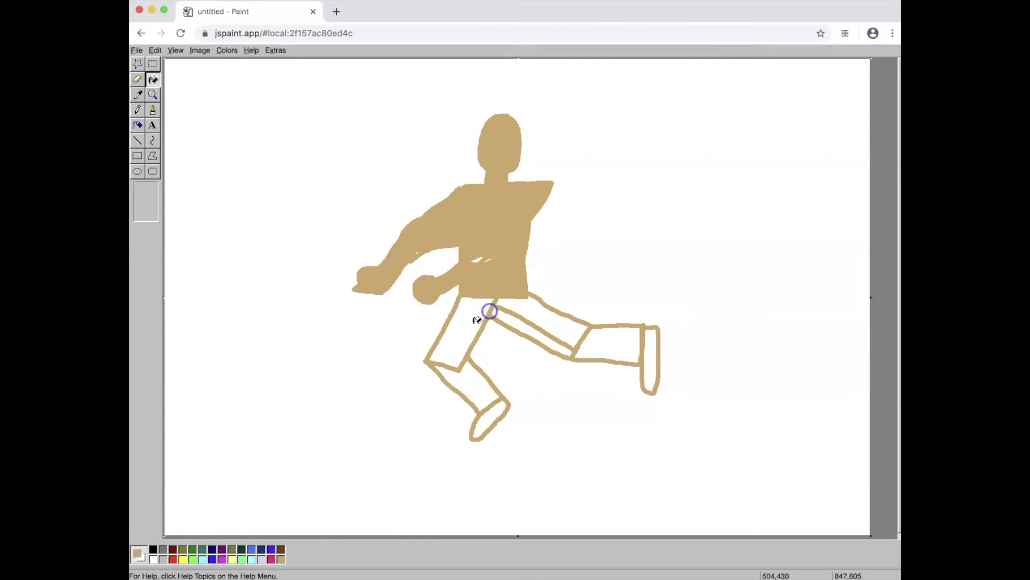
{"action": "left_click", "coordinate": [477, 320]}
{"action": "left_click", "coordinate": [473, 393]}
{"action": "left_click", "coordinate": [490, 414]}
{"action": "left_click", "coordinate": [532, 329]}
{"action": "left_click", "coordinate": [539, 316]}
{"action": "left_click", "coordinate": [603, 333]}
{"action": "left_click", "coordinate": [652, 338]}
{"action": "left_click", "coordinate": [545, 332]}
{"action": "left_click", "coordinate": [479, 261]}
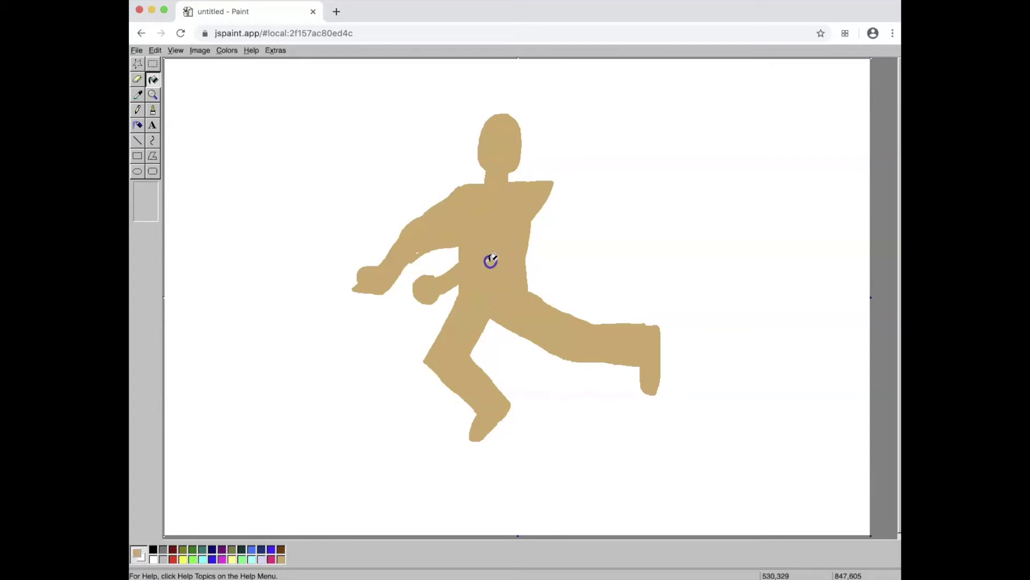
Erase stray marks and tidy the edges of the chest, fist, arm, shoulder, hip and legs.
{"action": "left_click", "coordinate": [140, 80]}
{"action": "left_click", "coordinate": [457, 238]}
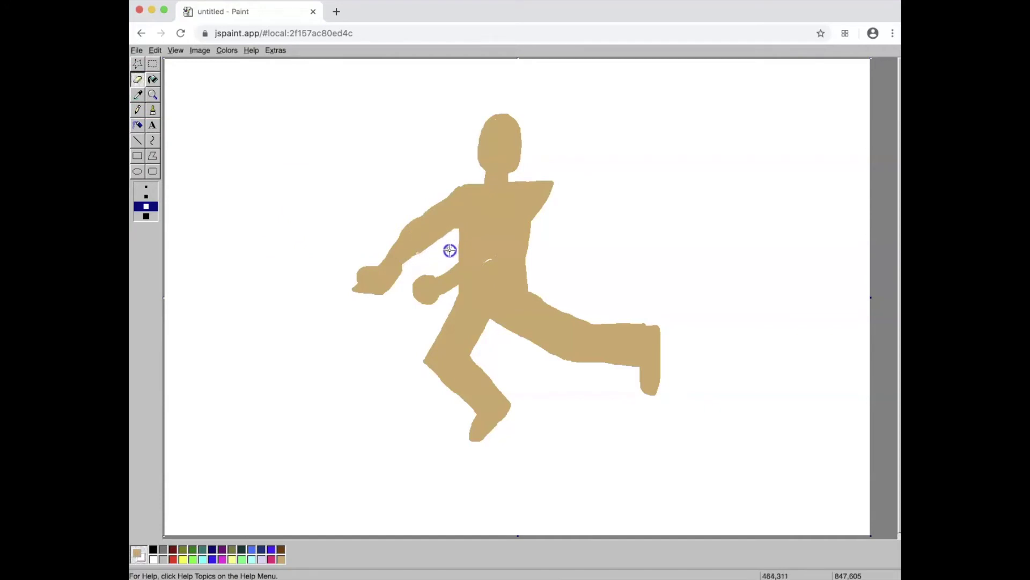
{"action": "left_click", "coordinate": [353, 280]}
{"action": "left_click", "coordinate": [428, 208]}
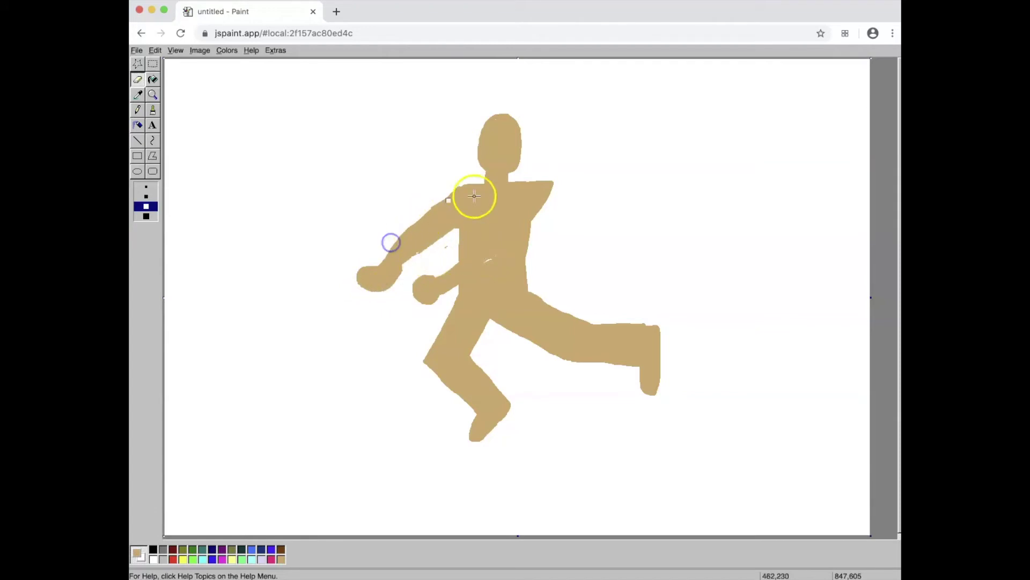
{"action": "left_click", "coordinate": [548, 182]}
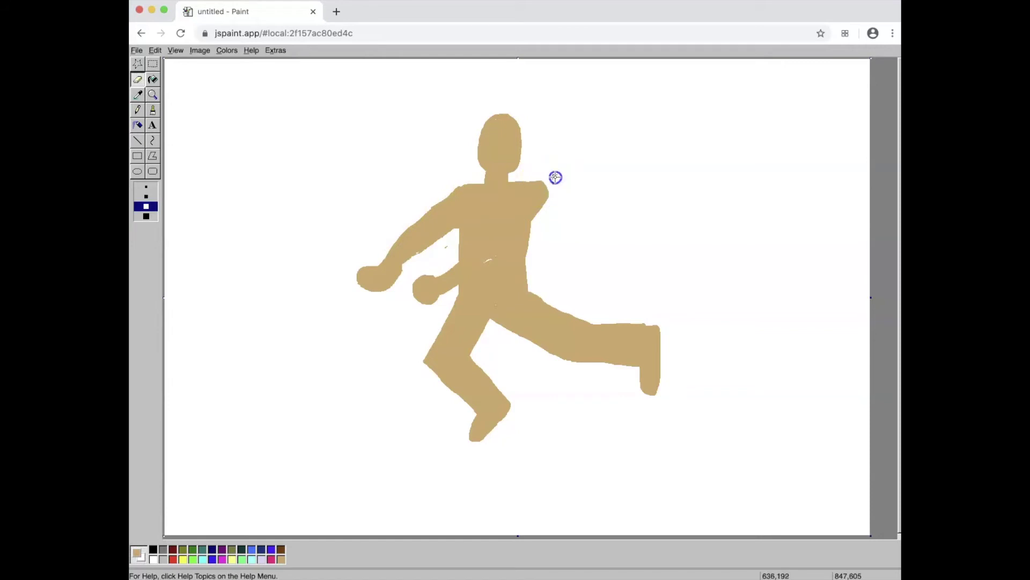
{"action": "left_click", "coordinate": [528, 277]}
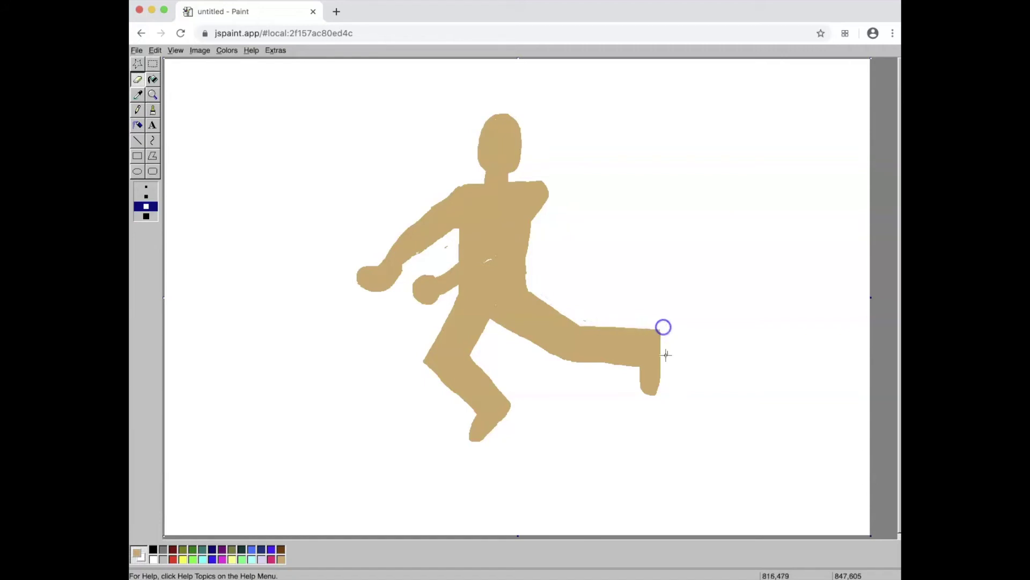
{"action": "left_click", "coordinate": [580, 362]}
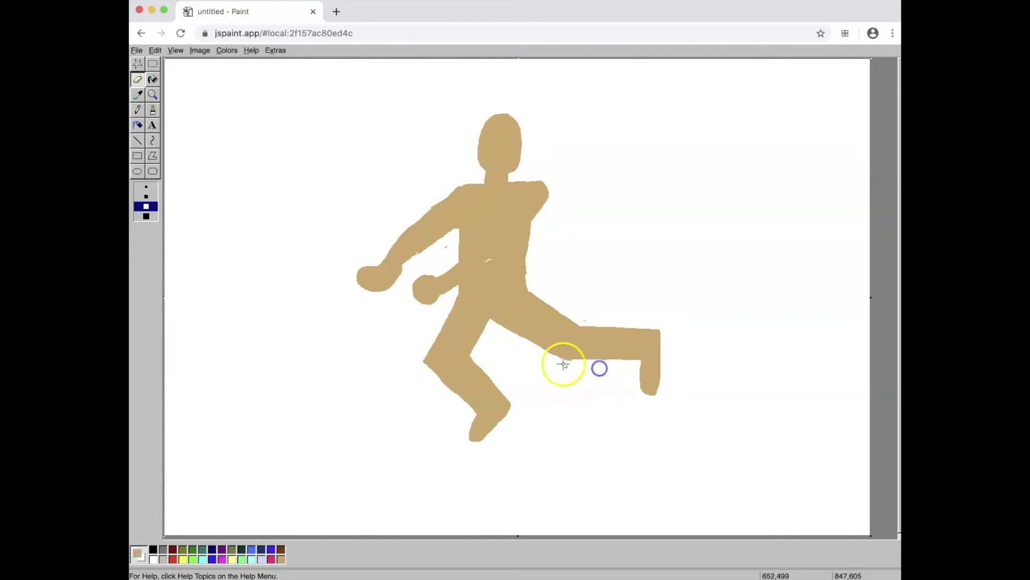
{"action": "left_click", "coordinate": [587, 362]}
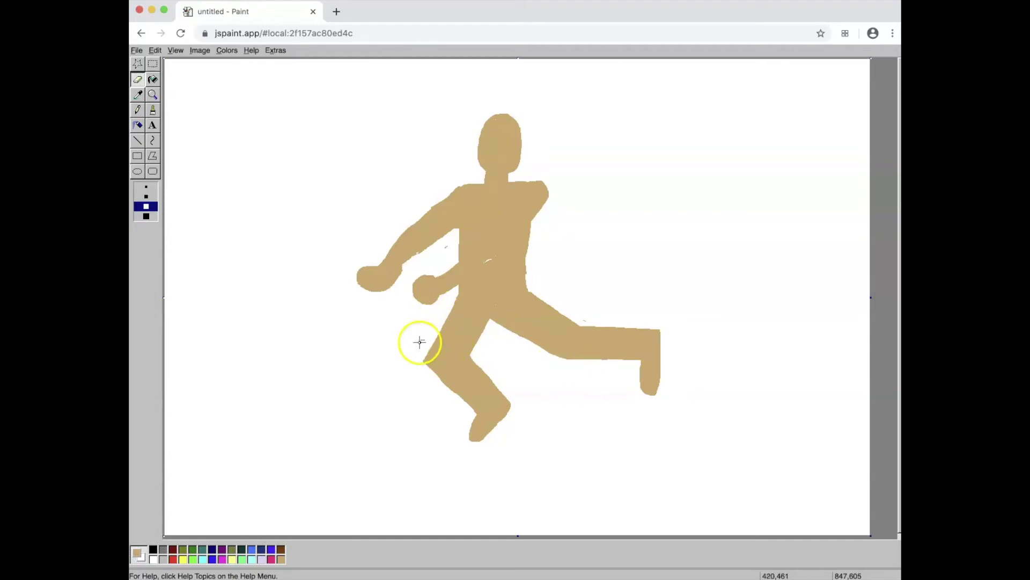
{"action": "left_click", "coordinate": [426, 358]}
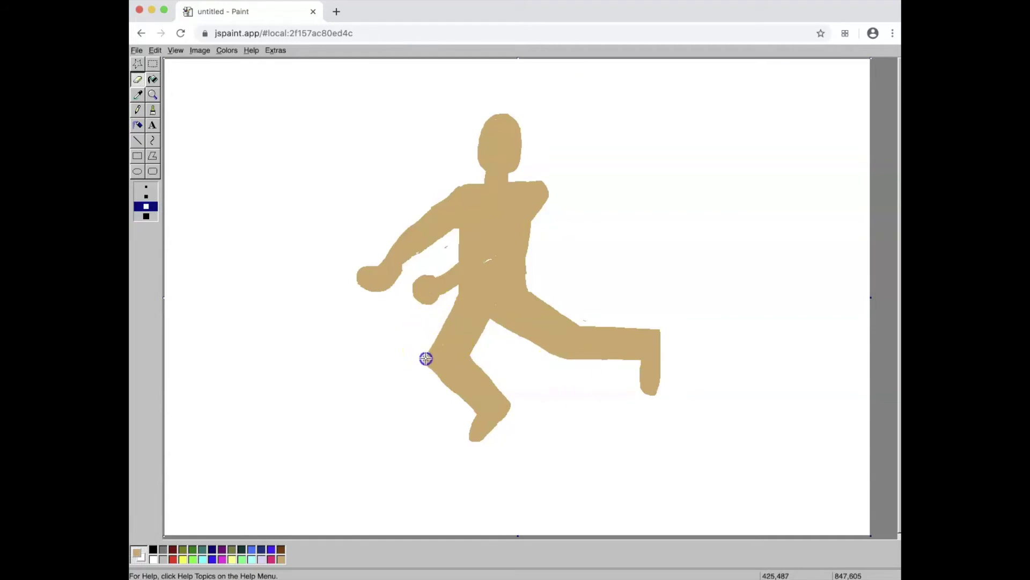
{"action": "left_click", "coordinate": [481, 373]}
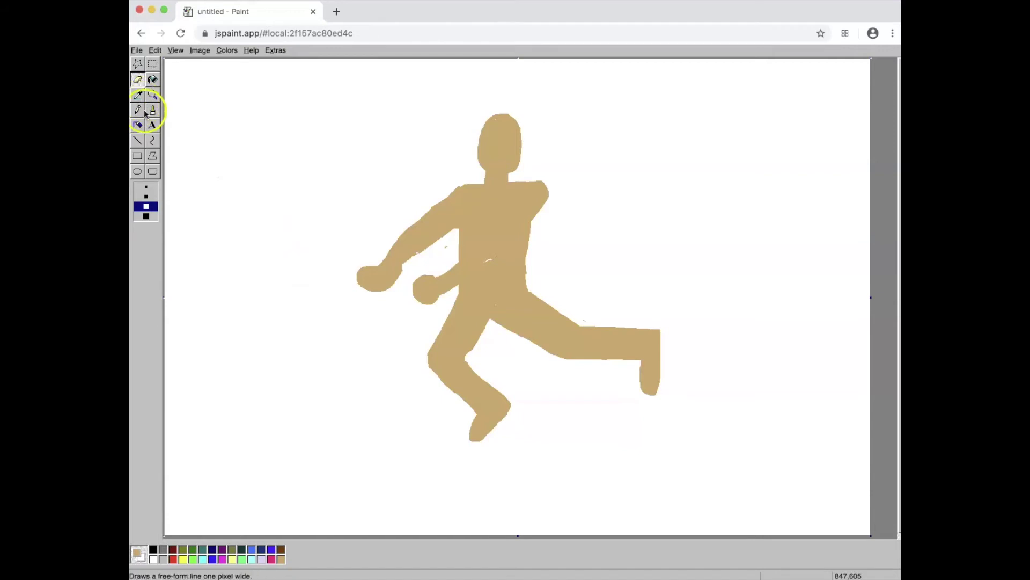
Pick black and erase a thin gap across the lower ankle.
{"action": "left_click", "coordinate": [152, 550]}
{"action": "left_click_drag", "start_coordinate": [472, 436], "coordinate": [478, 414]}
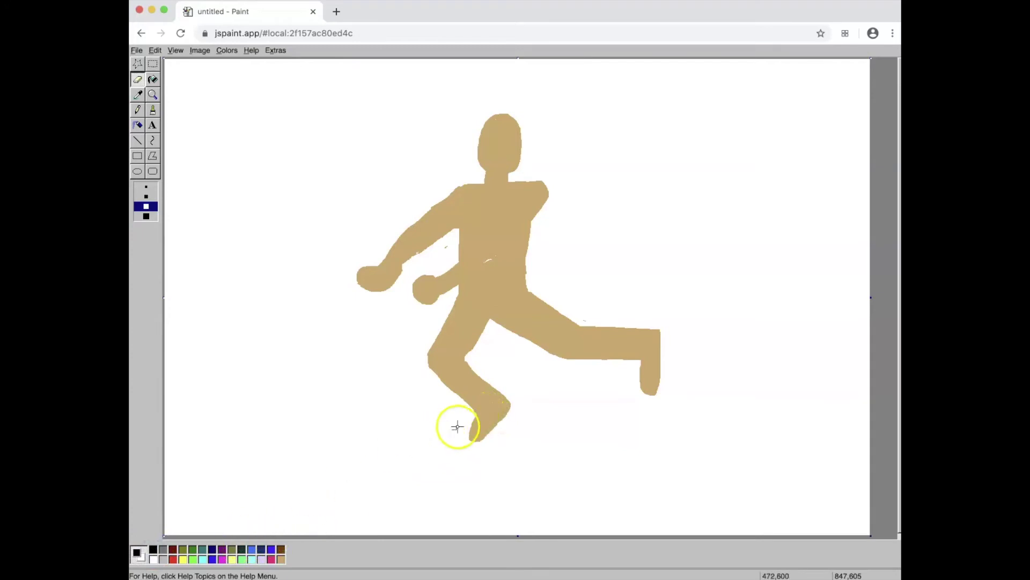
{"action": "left_click_drag", "start_coordinate": [475, 415], "coordinate": [502, 401]}
Brush black lines across both ankles, undo a stray dot, and fill both feet solid black.
{"action": "left_click", "coordinate": [152, 550]}
{"action": "left_click", "coordinate": [153, 110]}
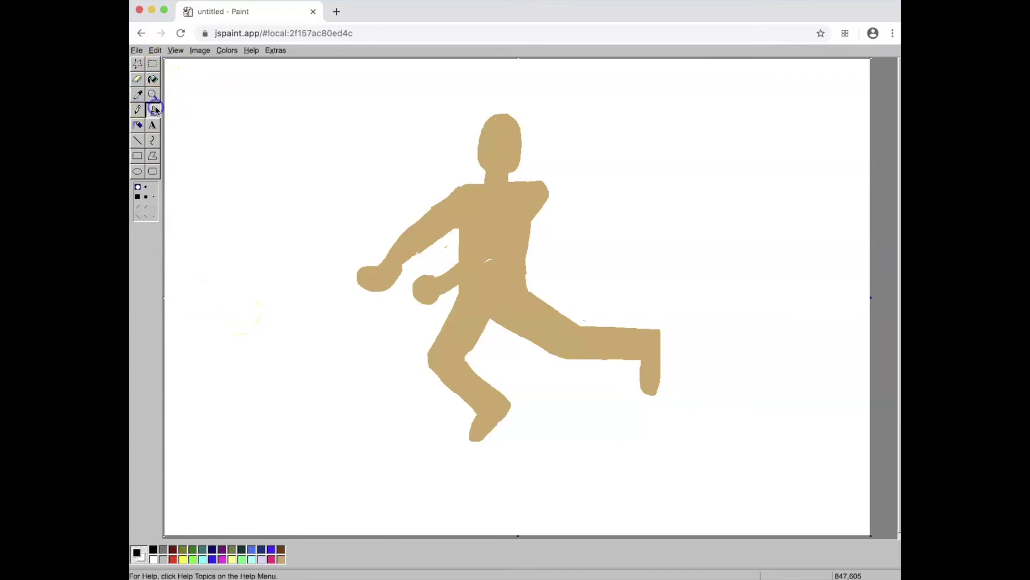
{"action": "left_click", "coordinate": [478, 414]}
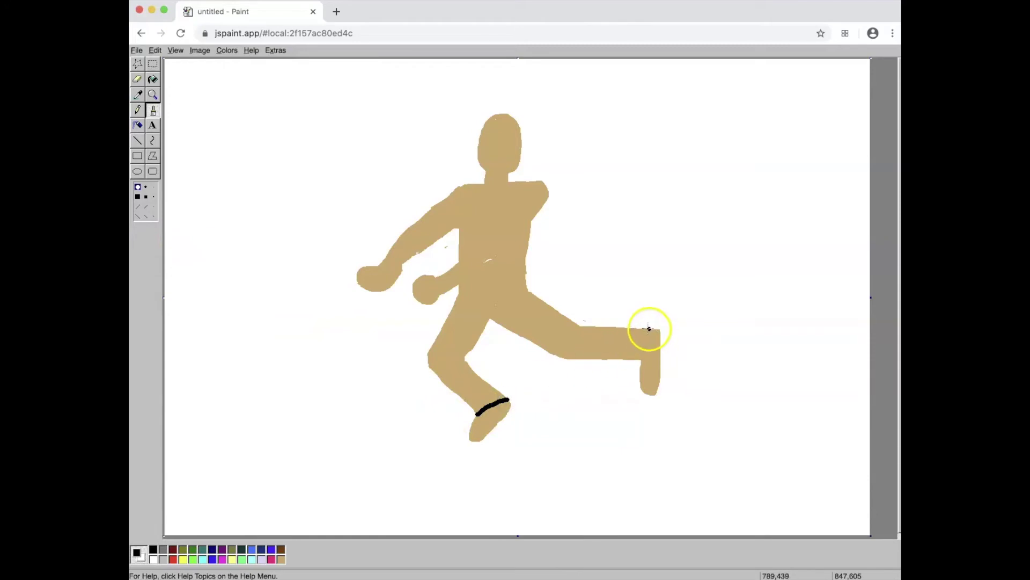
{"action": "left_click_drag", "start_coordinate": [649, 328], "coordinate": [642, 364]}
{"action": "left_click", "coordinate": [515, 396]}
{"action": "key", "text": "ctrl+z"}
{"action": "left_click", "coordinate": [153, 80]}
{"action": "left_click", "coordinate": [489, 425]}
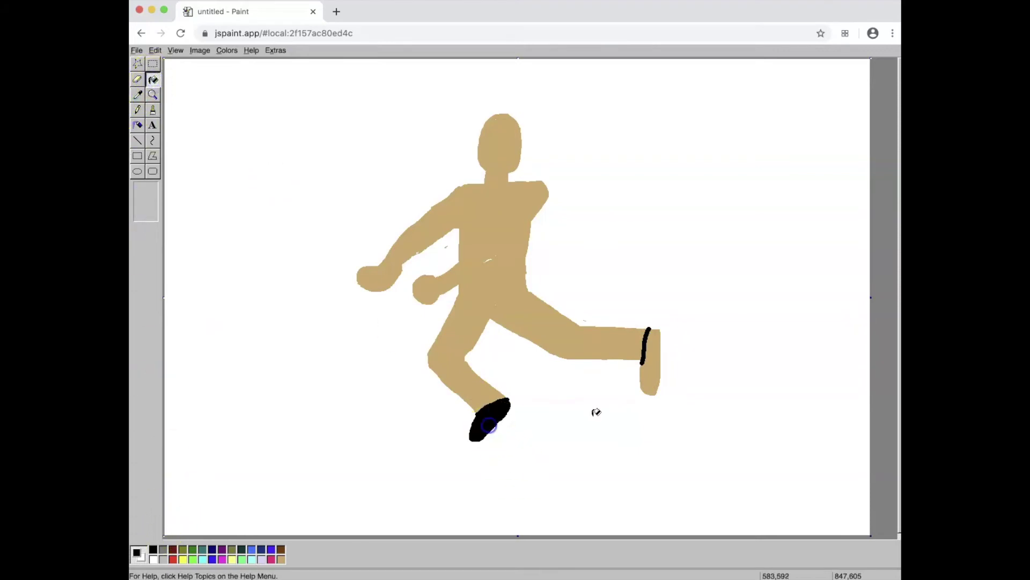
{"action": "left_click", "coordinate": [656, 366]}
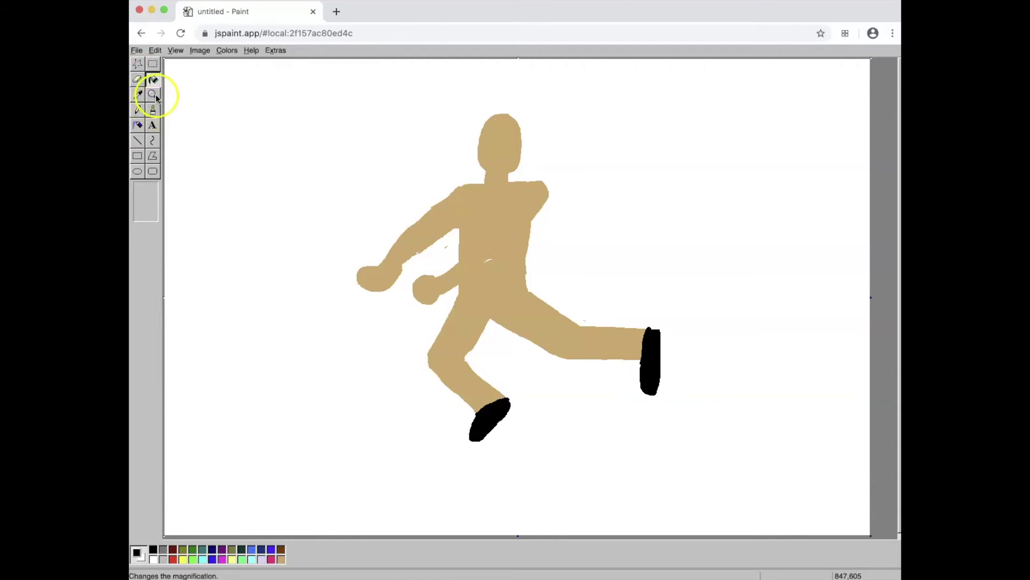
Spray cyan hem bands across both thighs and a cyan waistband across the hips.
{"action": "left_click", "coordinate": [202, 560]}
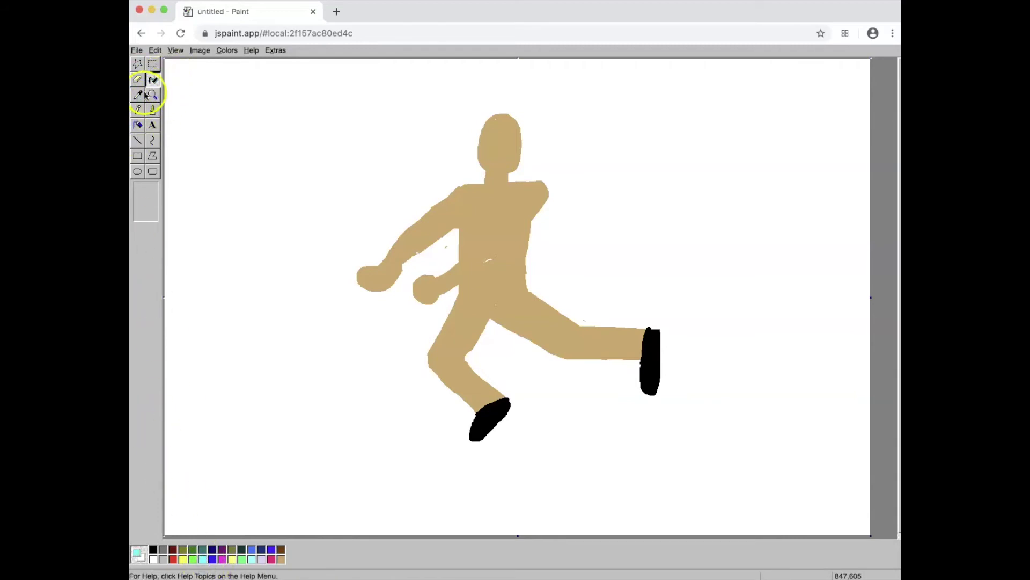
{"action": "left_click", "coordinate": [152, 110]}
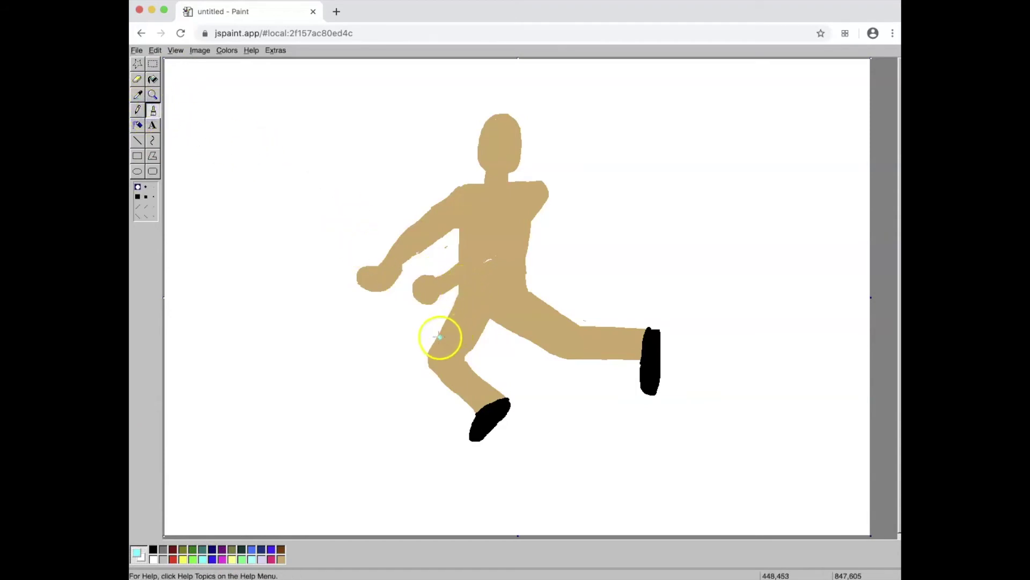
{"action": "left_click_drag", "start_coordinate": [433, 347], "coordinate": [474, 348]}
{"action": "left_click", "coordinate": [543, 344]}
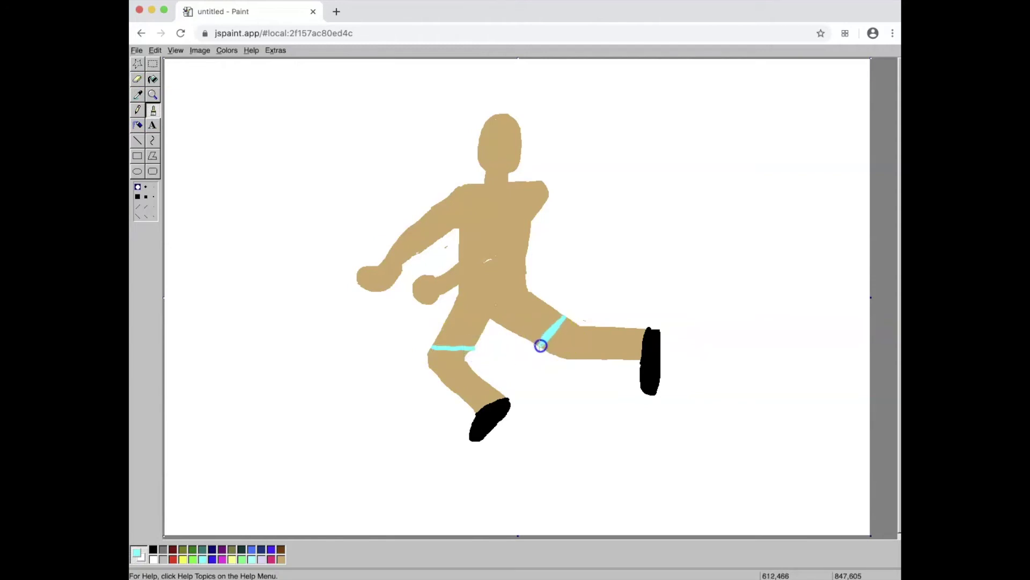
{"action": "left_click_drag", "start_coordinate": [541, 345], "coordinate": [540, 347]}
{"action": "left_click", "coordinate": [461, 289]}
{"action": "left_click_drag", "start_coordinate": [525, 278], "coordinate": [525, 279]}
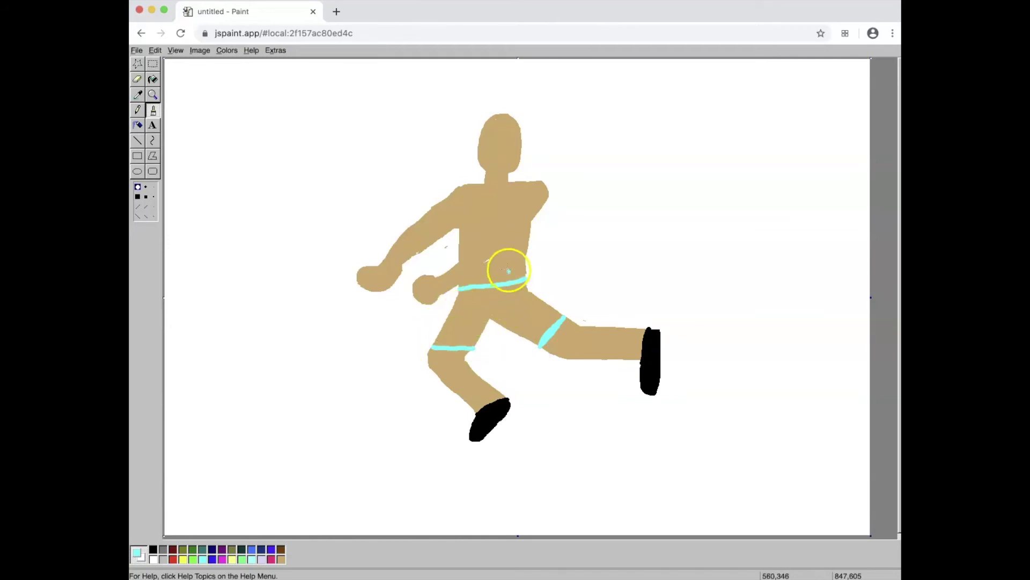
Fill the hips, thighs and leftover white patches cyan to complete the skirt.
{"action": "left_click", "coordinate": [153, 80]}
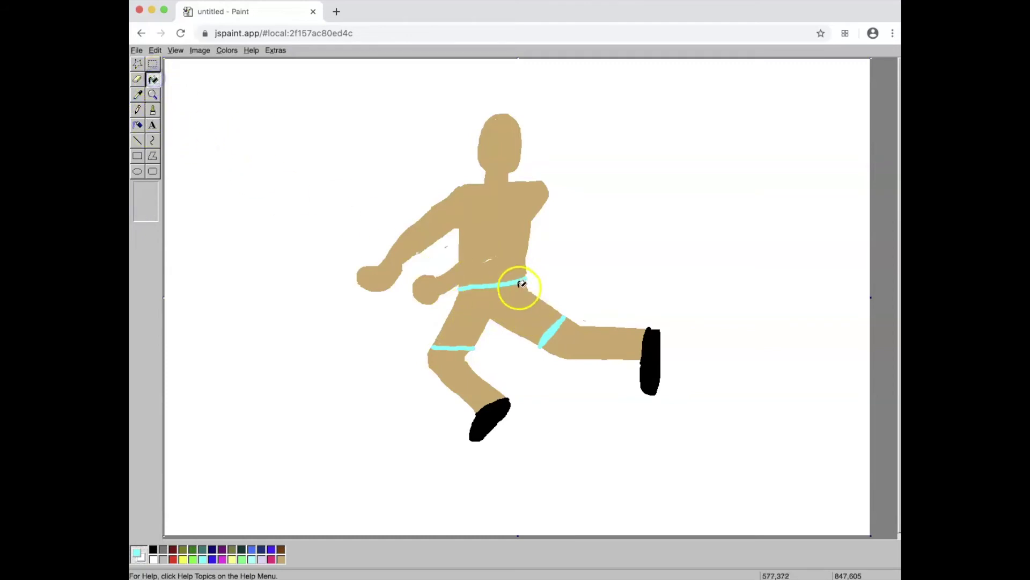
{"action": "left_click", "coordinate": [513, 303]}
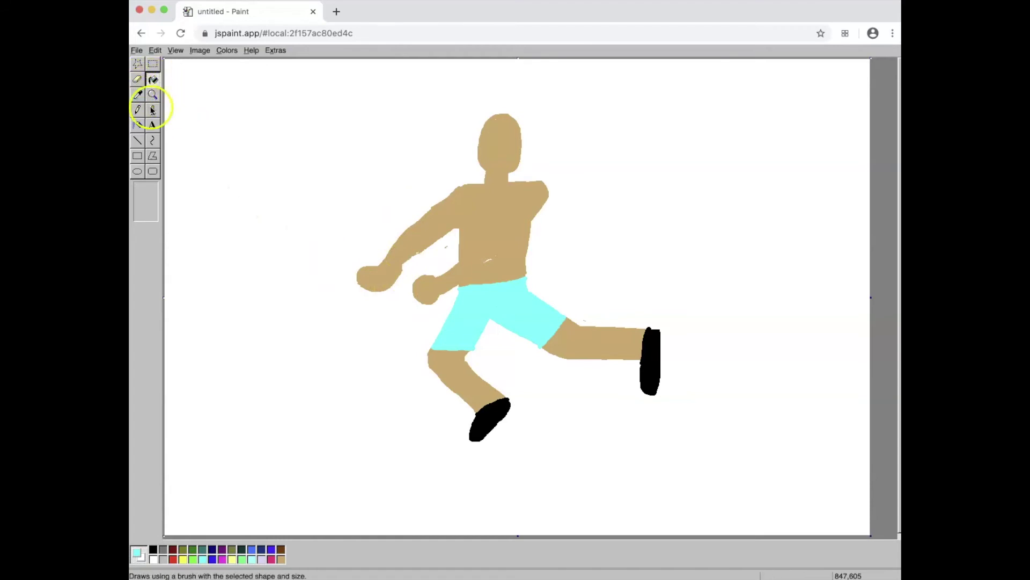
{"action": "left_click", "coordinate": [153, 110]}
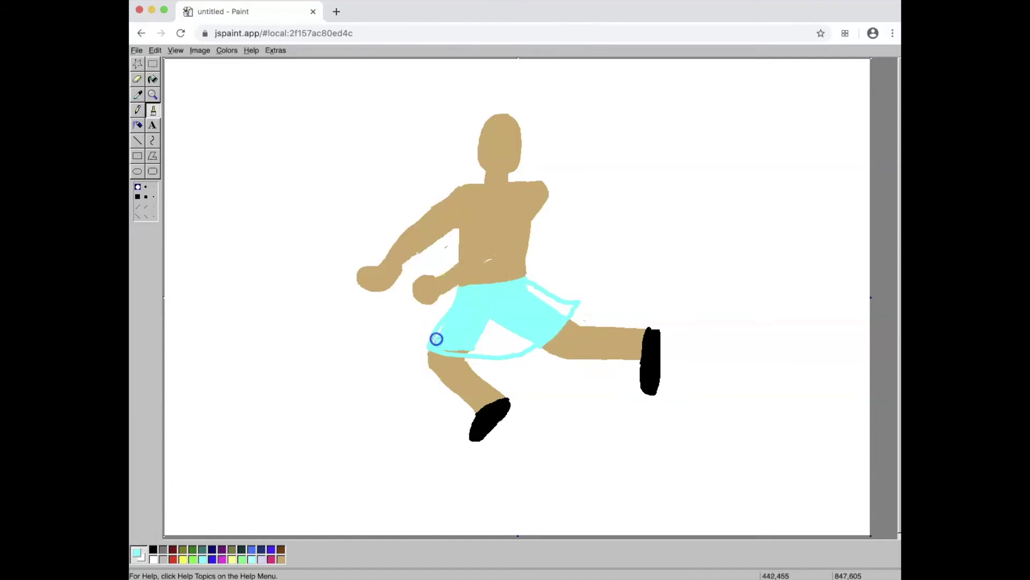
{"action": "left_click", "coordinate": [152, 78]}
{"action": "left_click", "coordinate": [498, 344]}
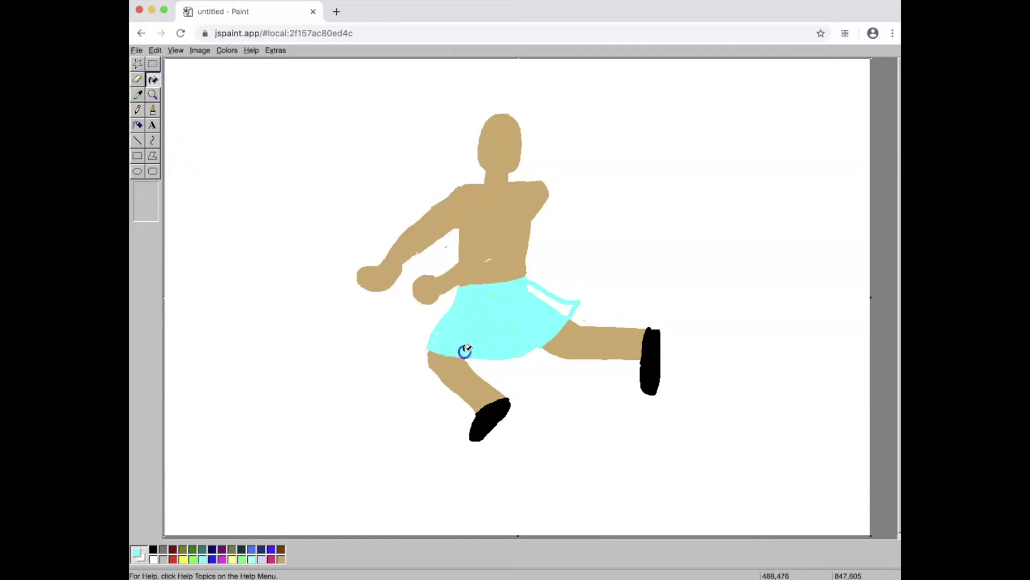
{"action": "left_click", "coordinate": [436, 337]}
{"action": "left_click", "coordinate": [546, 298]}
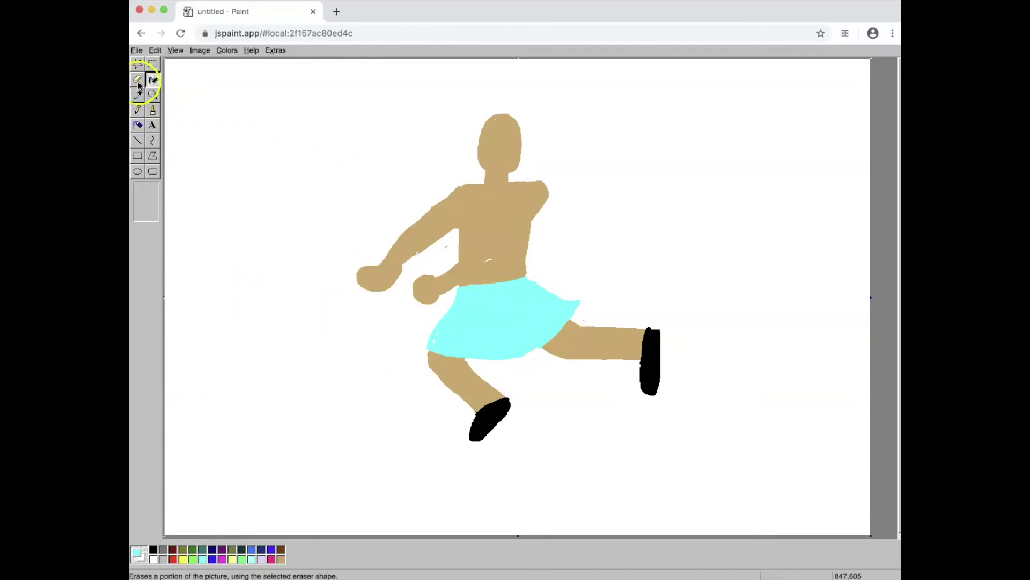
Outline the tank top in pale lavender from the shoulders down to the waistline.
{"action": "left_click", "coordinate": [153, 109]}
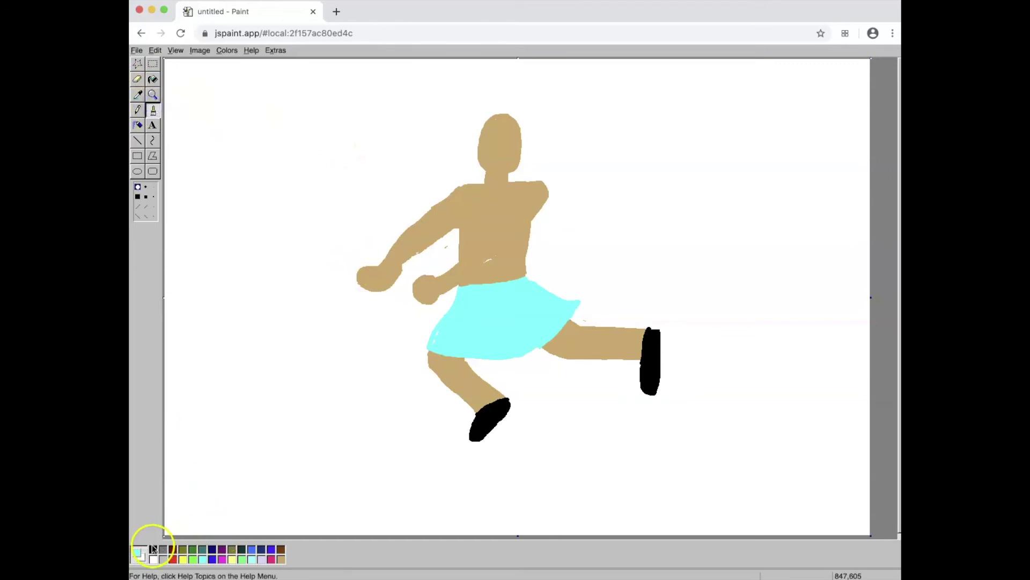
{"action": "left_click", "coordinate": [261, 560]}
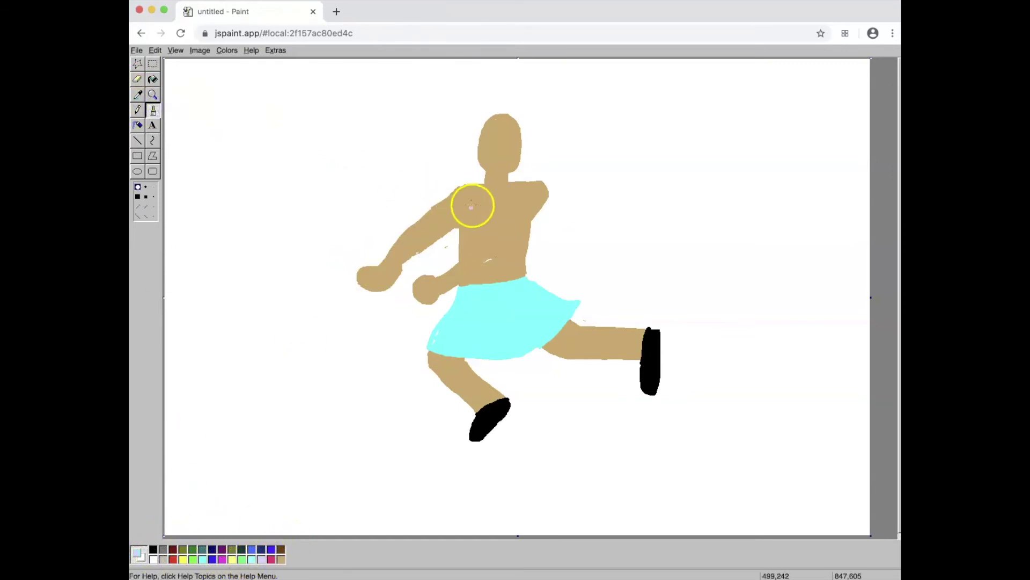
{"action": "left_click", "coordinate": [465, 186]}
{"action": "left_click_drag", "start_coordinate": [460, 227], "coordinate": [459, 228]}
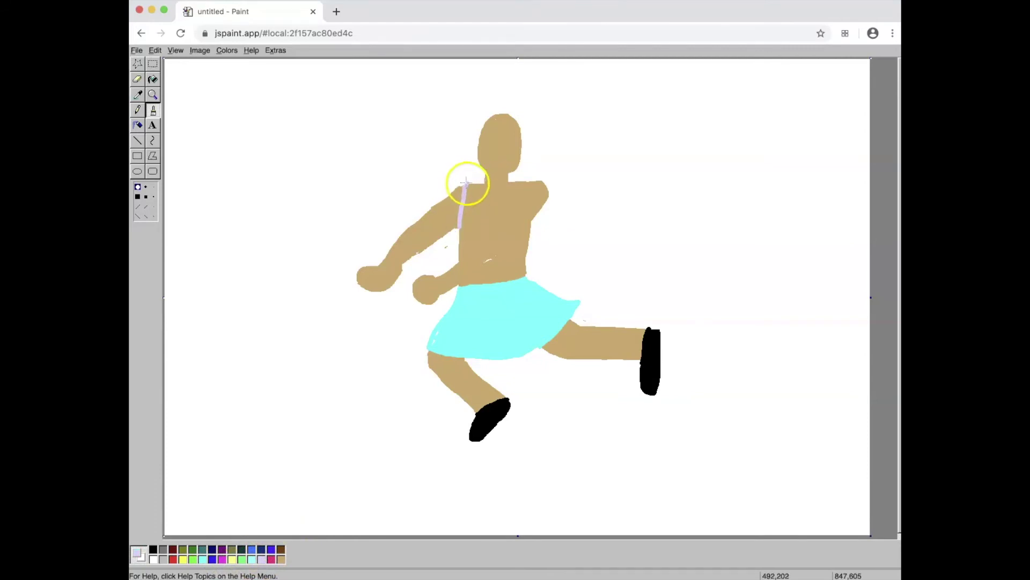
{"action": "left_click", "coordinate": [477, 185]}
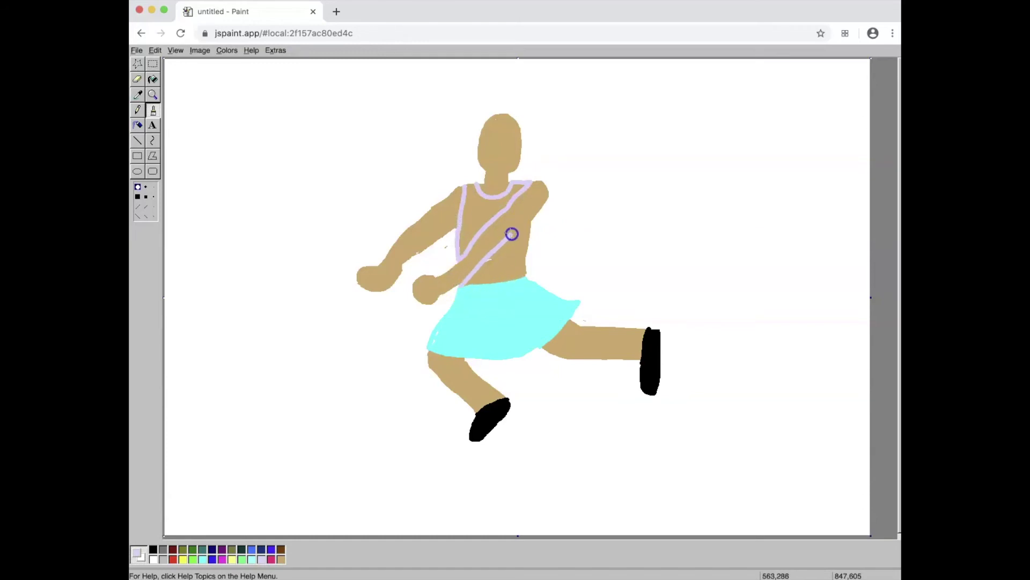
{"action": "left_click_drag", "start_coordinate": [531, 217], "coordinate": [529, 274]}
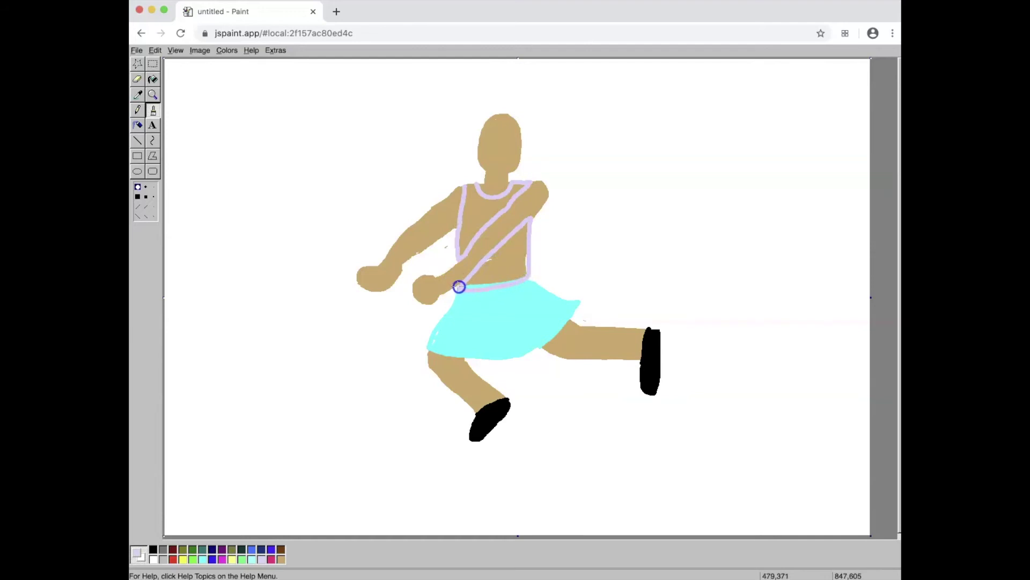
Fill the tank top lavender and spray the left arm thicker in tan up to the shirt.
{"action": "left_click", "coordinate": [153, 79]}
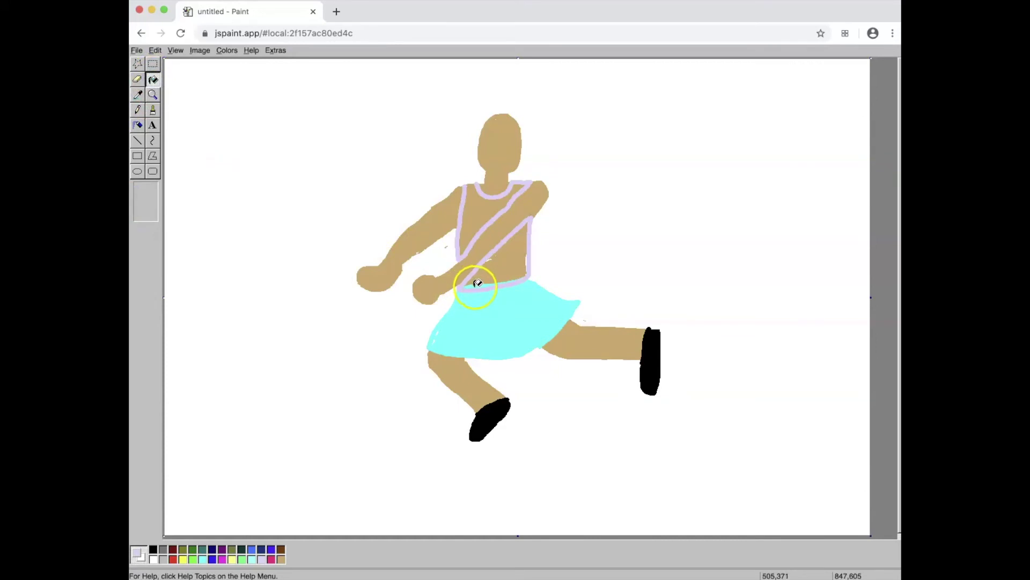
{"action": "left_click", "coordinate": [499, 270]}
{"action": "left_click", "coordinate": [464, 230]}
{"action": "left_click", "coordinate": [476, 215]}
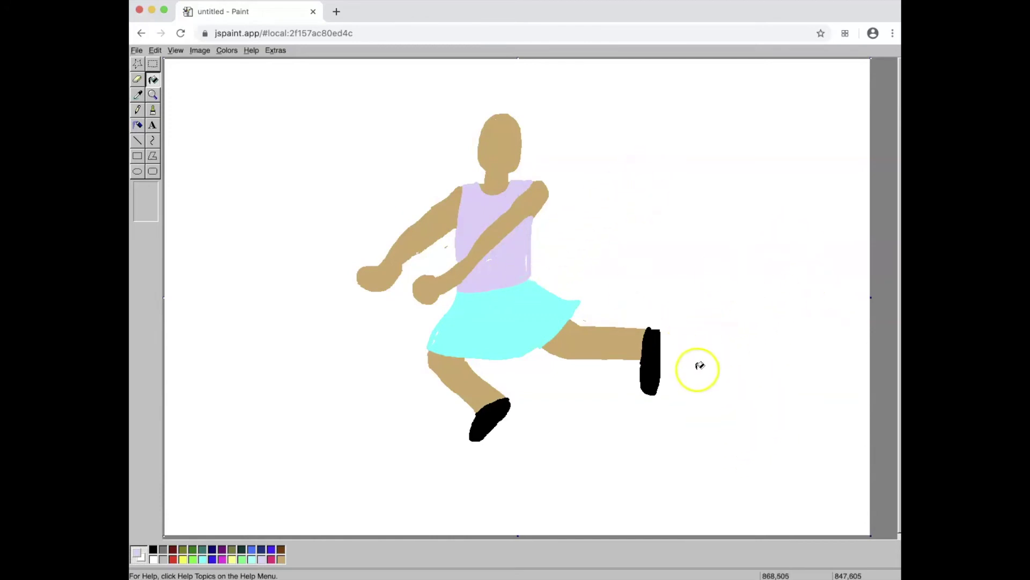
{"action": "left_click", "coordinate": [154, 110]}
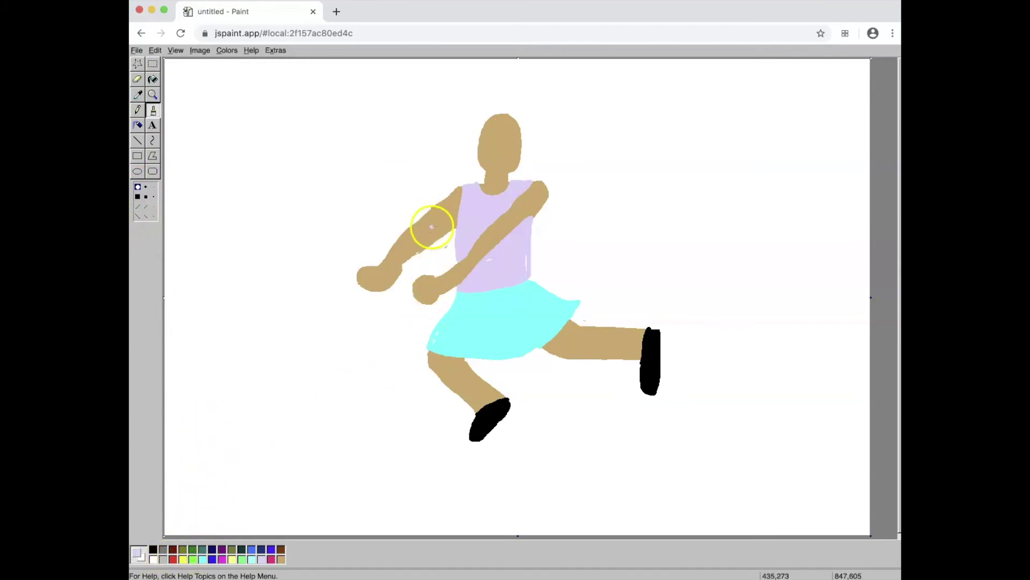
{"action": "left_click_drag", "start_coordinate": [432, 227], "coordinate": [456, 215]}
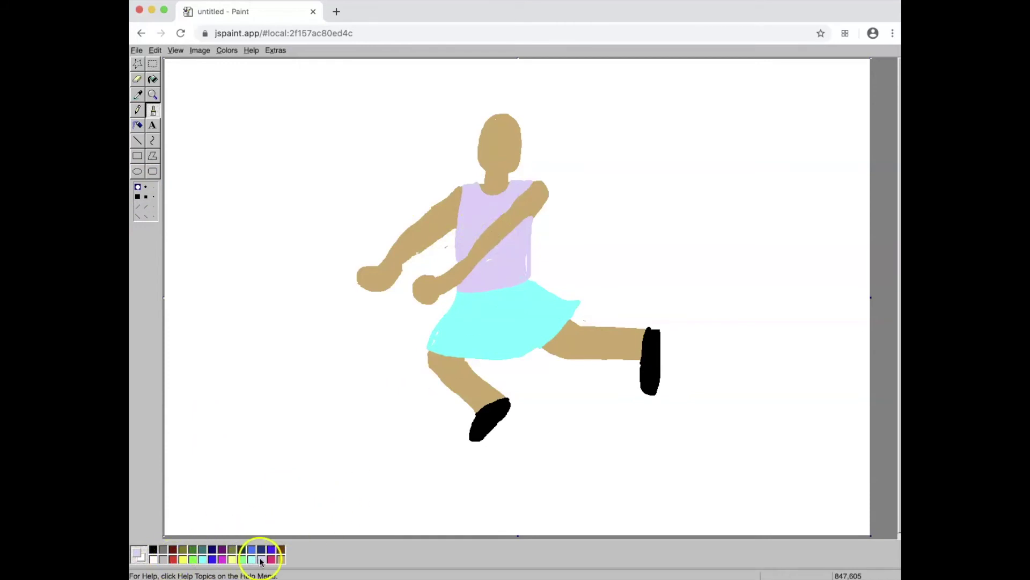
Brush a magenta cape outline trailing right from the neck, undoing a fill that spilled into the background.
{"action": "left_click", "coordinate": [221, 559]}
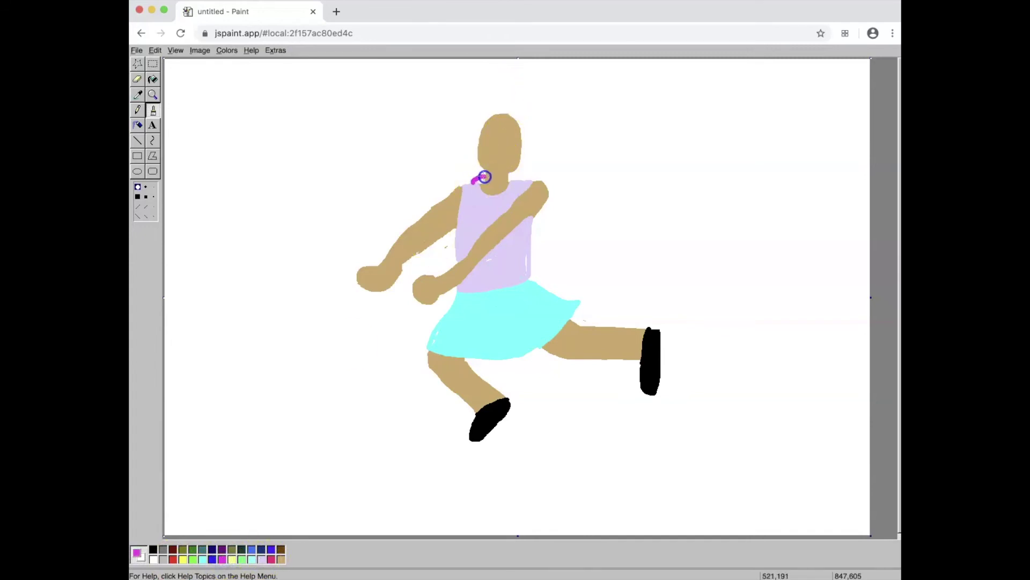
{"action": "mouse_move", "coordinate": [520, 164]}
{"action": "left_mouse_down"}
{"action": "mouse_move", "coordinate": [617, 167]}
{"action": "mouse_move", "coordinate": [729, 136]}
{"action": "mouse_move", "coordinate": [724, 200]}
{"action": "mouse_move", "coordinate": [678, 230]}
{"action": "mouse_move", "coordinate": [578, 240]}
{"action": "mouse_move", "coordinate": [541, 231]}
{"action": "left_mouse_up"}
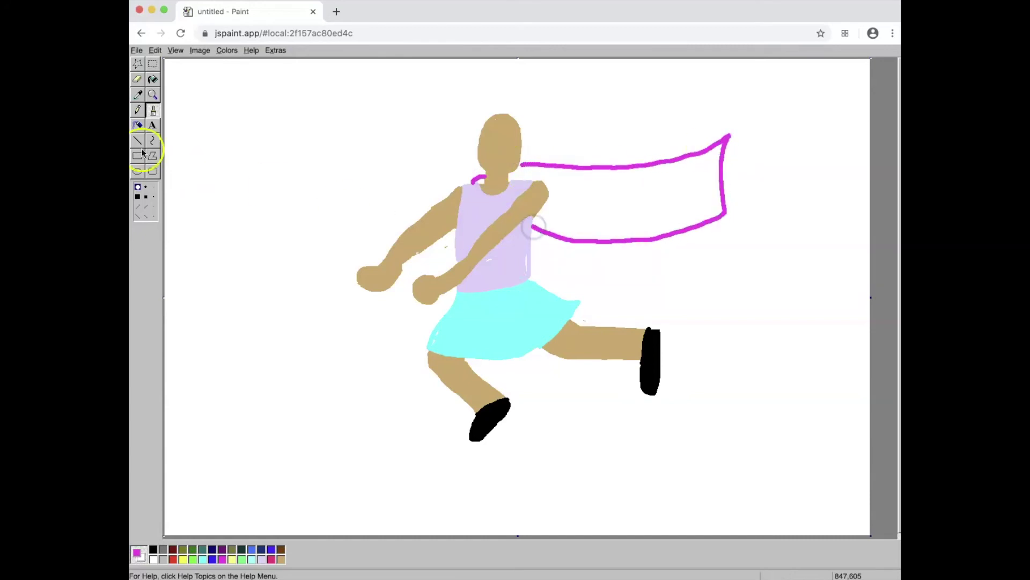
{"action": "left_click", "coordinate": [153, 79]}
{"action": "left_click", "coordinate": [612, 194]}
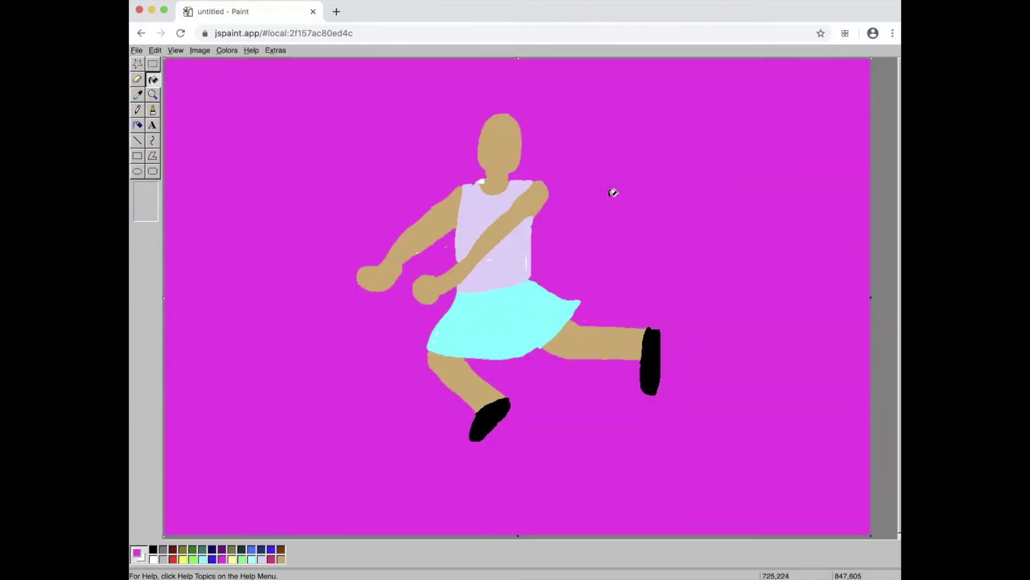
{"action": "key", "text": "ctrl+z"}
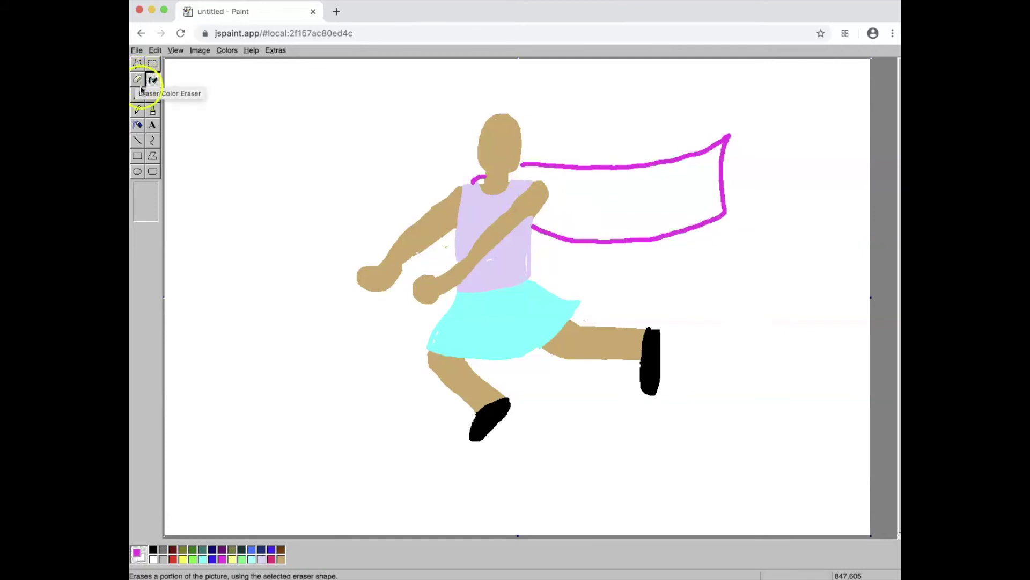
Remove the stray magenta dot on the head and fill the cape outline solid magenta.
{"action": "left_click", "coordinate": [153, 110]}
{"action": "key", "text": "ctrl+z"}
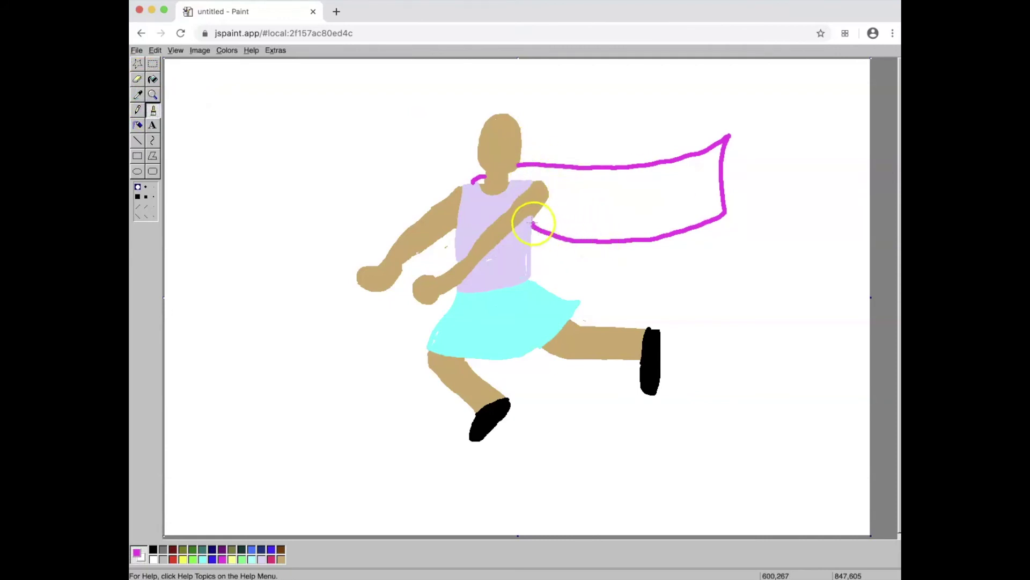
{"action": "left_click", "coordinate": [152, 79]}
{"action": "left_click", "coordinate": [590, 196]}
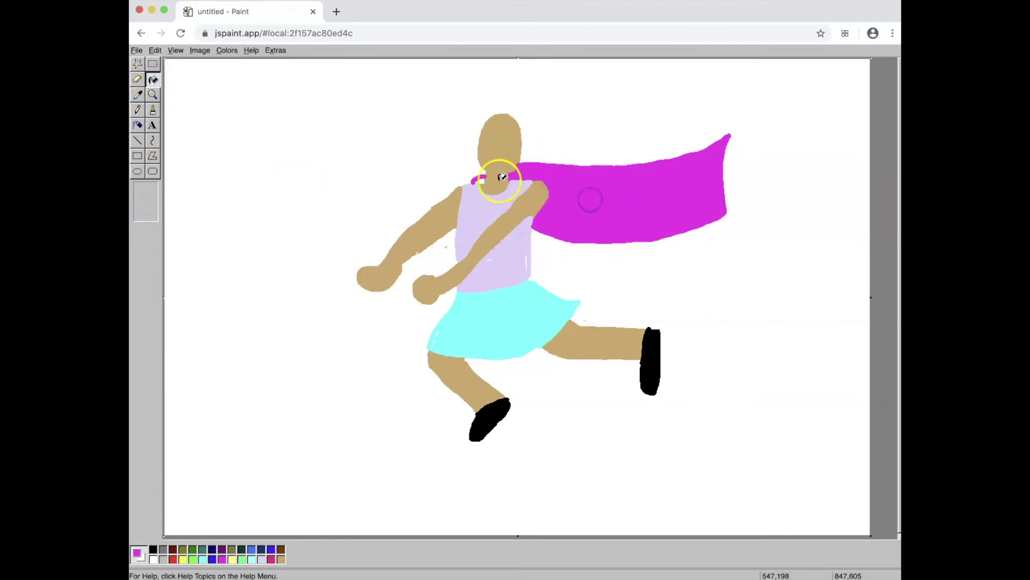
{"action": "left_click", "coordinate": [481, 179]}
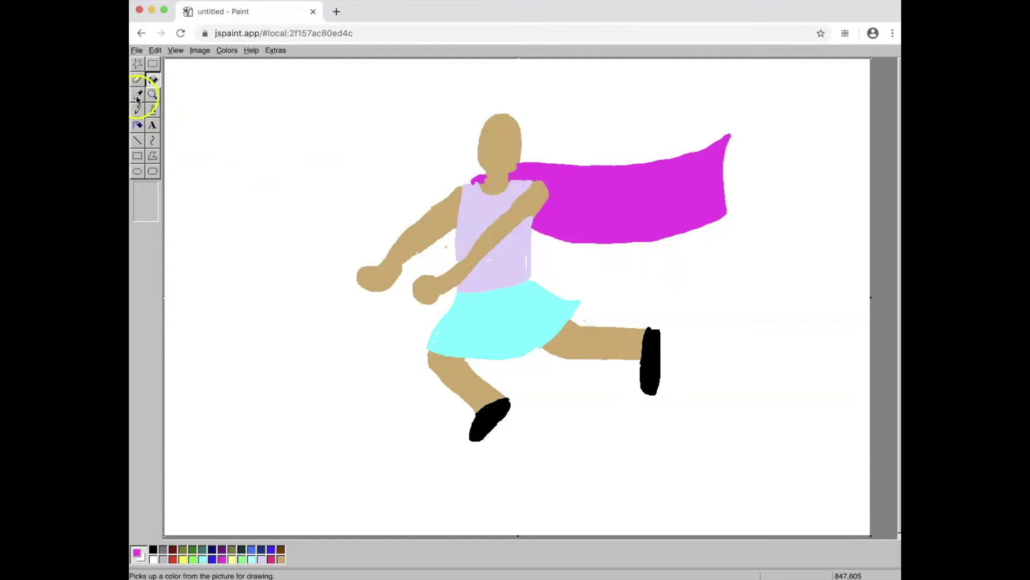
Brush brown outlines over the neck spot, both arms, the left leg, the right thigh and the jaw.
{"action": "left_click", "coordinate": [151, 112]}
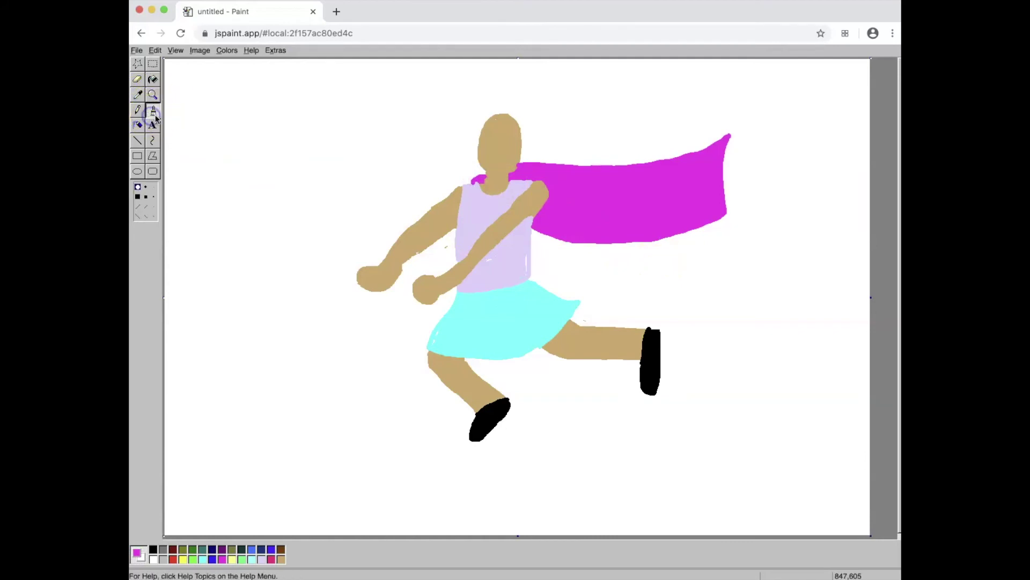
{"action": "left_click", "coordinate": [281, 548]}
{"action": "mouse_move", "coordinate": [479, 172]}
{"action": "left_mouse_down"}
{"action": "mouse_move", "coordinate": [490, 177]}
{"action": "mouse_move", "coordinate": [478, 181]}
{"action": "left_mouse_up"}
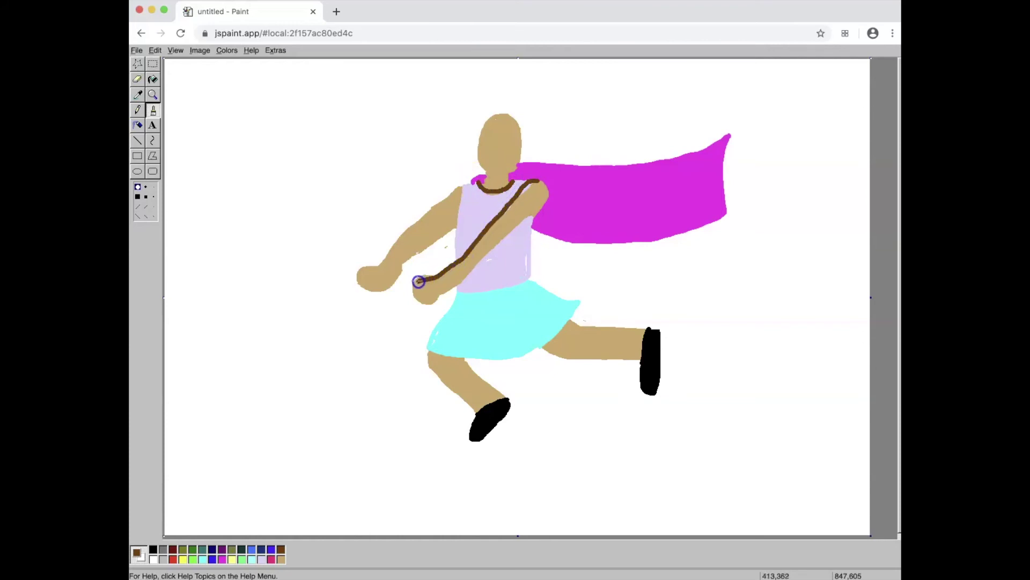
{"action": "mouse_move", "coordinate": [454, 287]}
{"action": "left_mouse_down"}
{"action": "mouse_move", "coordinate": [536, 186]}
{"action": "mouse_move", "coordinate": [418, 223]}
{"action": "mouse_move", "coordinate": [361, 271]}
{"action": "mouse_move", "coordinate": [419, 252]}
{"action": "left_mouse_up"}
{"action": "left_click_drag", "start_coordinate": [428, 351], "coordinate": [480, 406]}
{"action": "left_click_drag", "start_coordinate": [460, 357], "coordinate": [507, 399]}
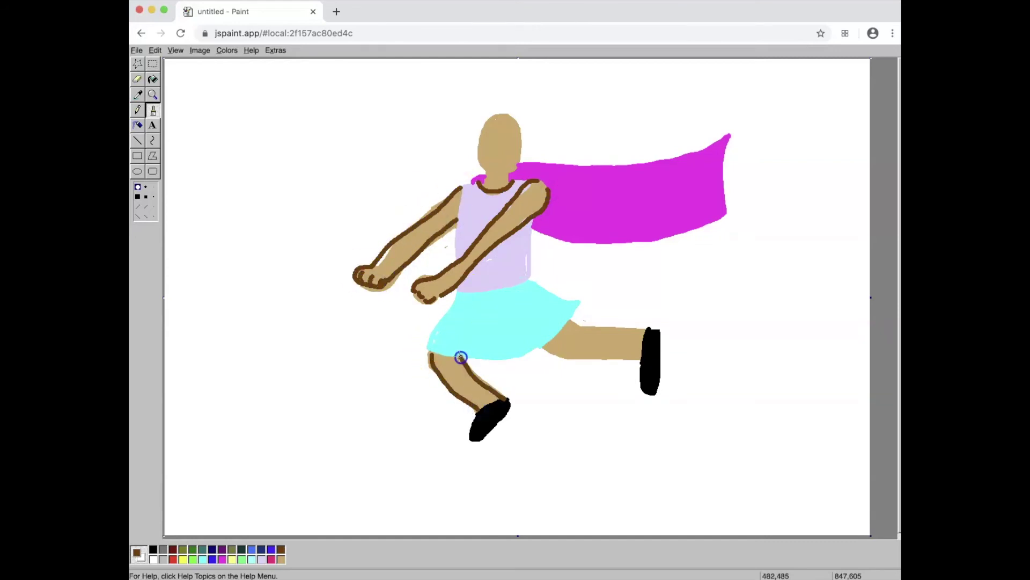
{"action": "left_click_drag", "start_coordinate": [544, 349], "coordinate": [641, 355]}
{"action": "left_click_drag", "start_coordinate": [649, 327], "coordinate": [568, 321]}
{"action": "mouse_move", "coordinate": [480, 142]}
{"action": "left_mouse_down"}
{"action": "mouse_move", "coordinate": [503, 168]}
{"action": "mouse_move", "coordinate": [501, 151]}
{"action": "left_mouse_up"}
Cover the stray brown mark on the head with tan.
{"action": "double_click", "coordinate": [281, 549]}
{"action": "left_click", "coordinate": [581, 304]}
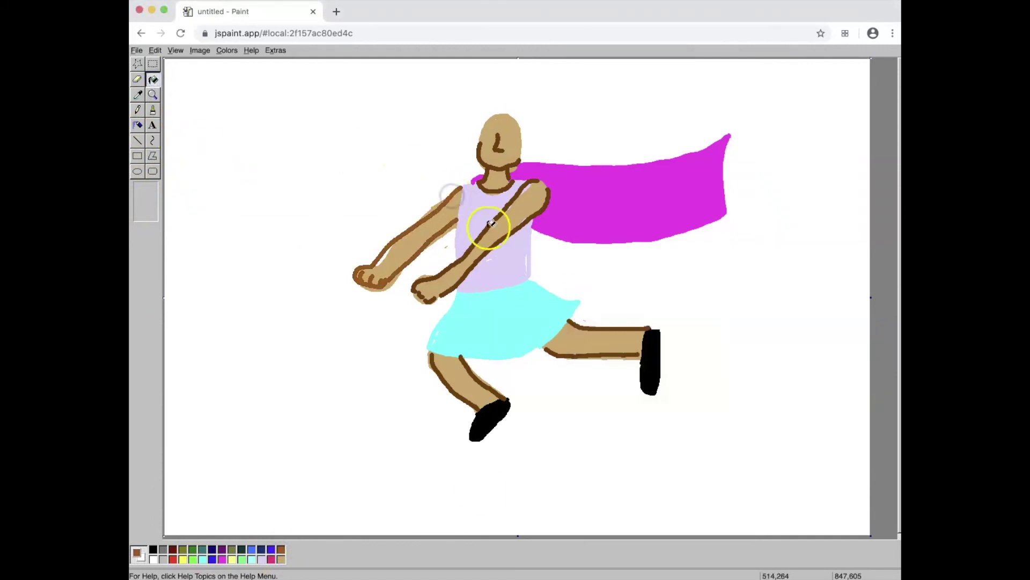
{"action": "left_click", "coordinate": [153, 80]}
{"action": "left_click", "coordinate": [141, 142]}
{"action": "left_click", "coordinate": [153, 110]}
{"action": "left_click_drag", "start_coordinate": [490, 133], "coordinate": [487, 137]}
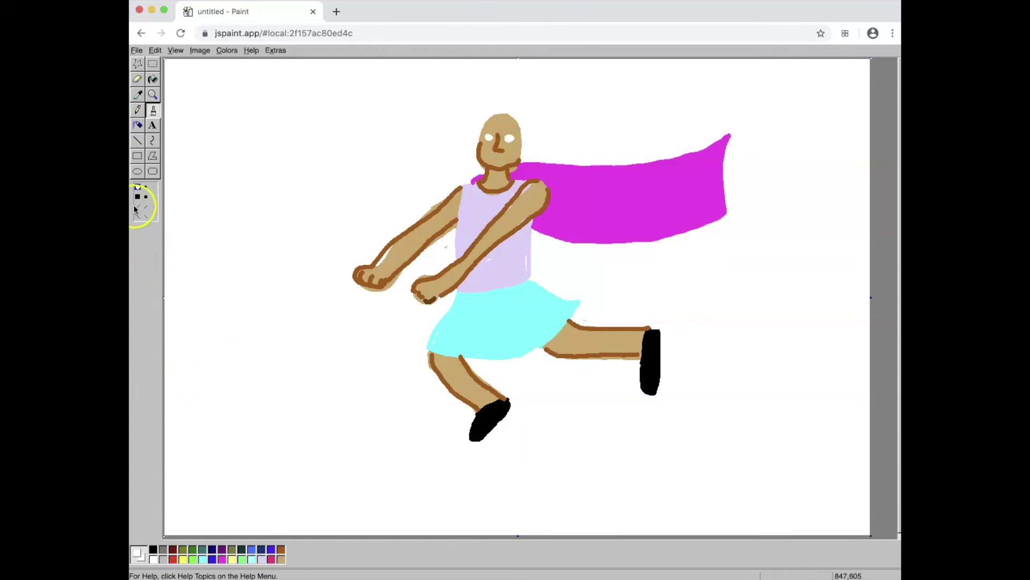
Pick black as the paint colour for the pupils and smile.
{"action": "left_click", "coordinate": [153, 549]}
Paint a magenta cap across the top of the head with a square brush.
{"action": "left_click", "coordinate": [222, 559]}
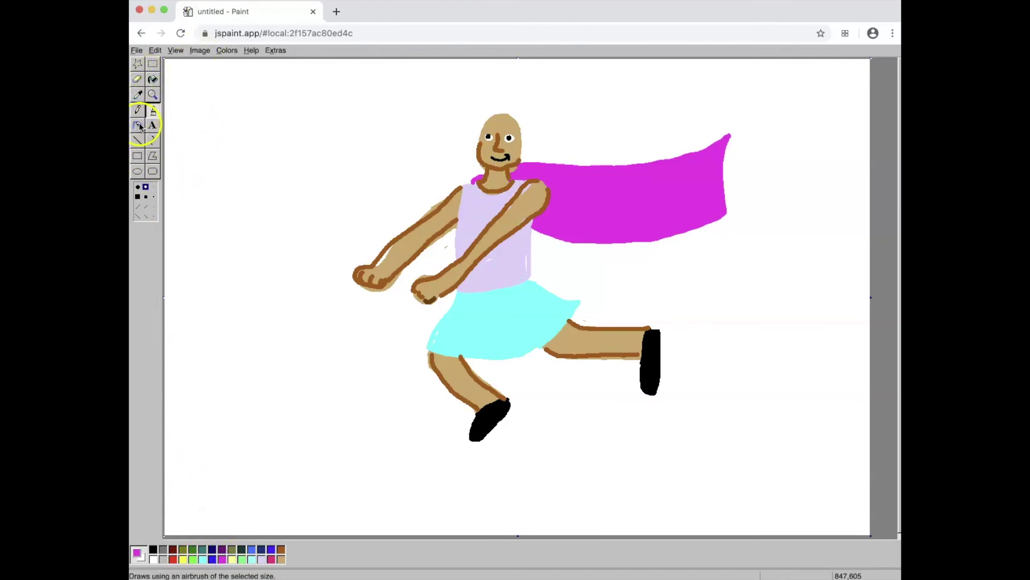
{"action": "left_click", "coordinate": [138, 196]}
{"action": "left_click_drag", "start_coordinate": [491, 115], "coordinate": [513, 122]}
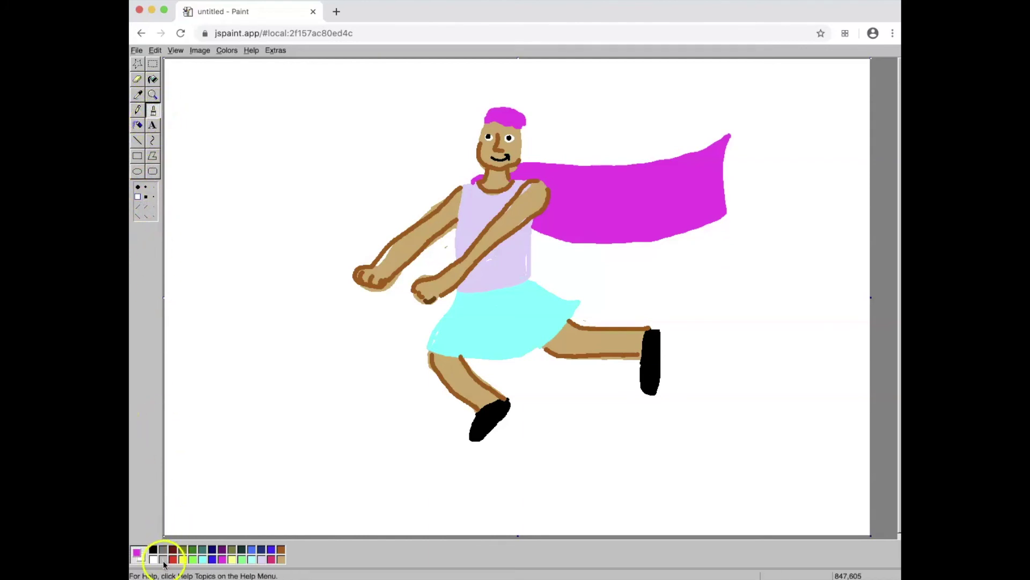
Paint the grey mask over the eyes and outline its left edge in black.
{"action": "left_click", "coordinate": [477, 139]}
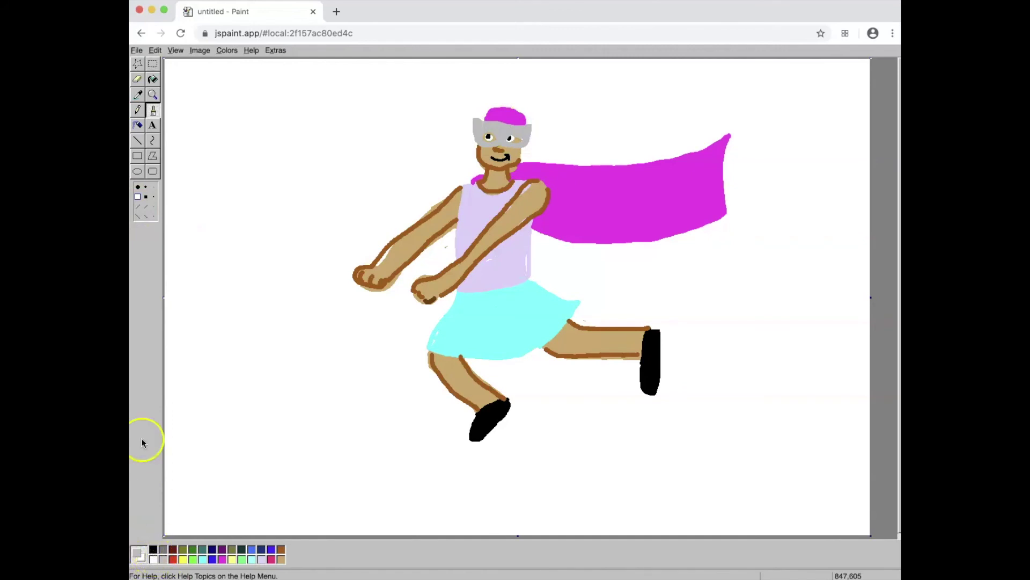
{"action": "left_click", "coordinate": [145, 196]}
{"action": "left_click", "coordinate": [504, 164]}
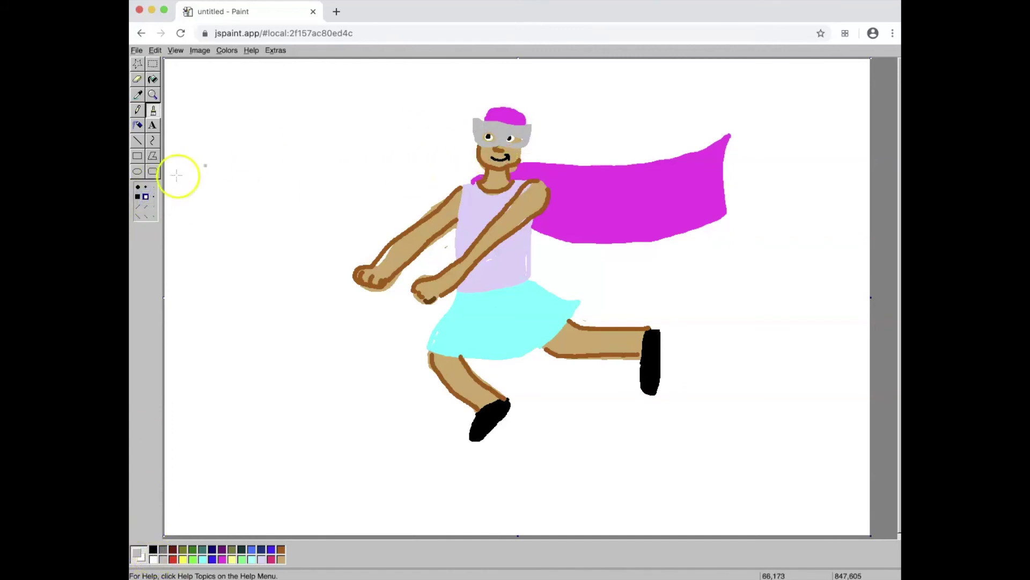
{"action": "left_click", "coordinate": [153, 548]}
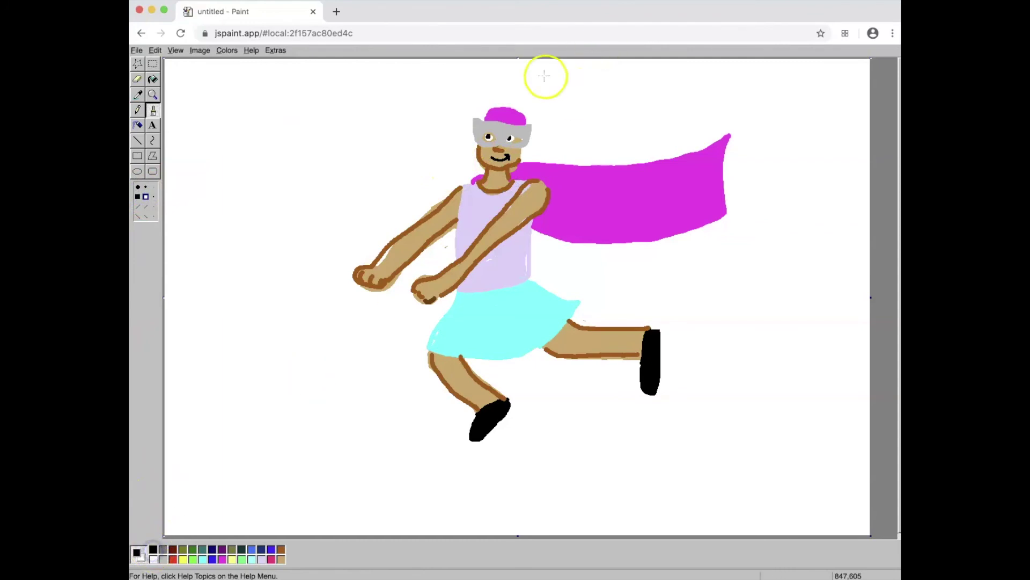
{"action": "left_click_drag", "start_coordinate": [474, 116], "coordinate": [473, 124]}
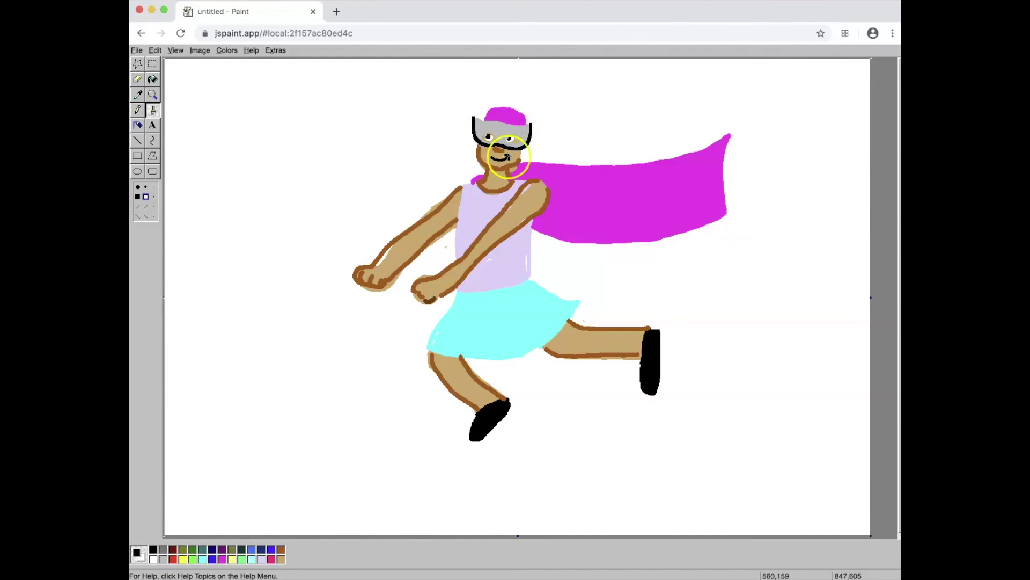
Magnify the picture to 400% and scroll to the figure's head.
{"action": "left_click", "coordinate": [180, 50]}
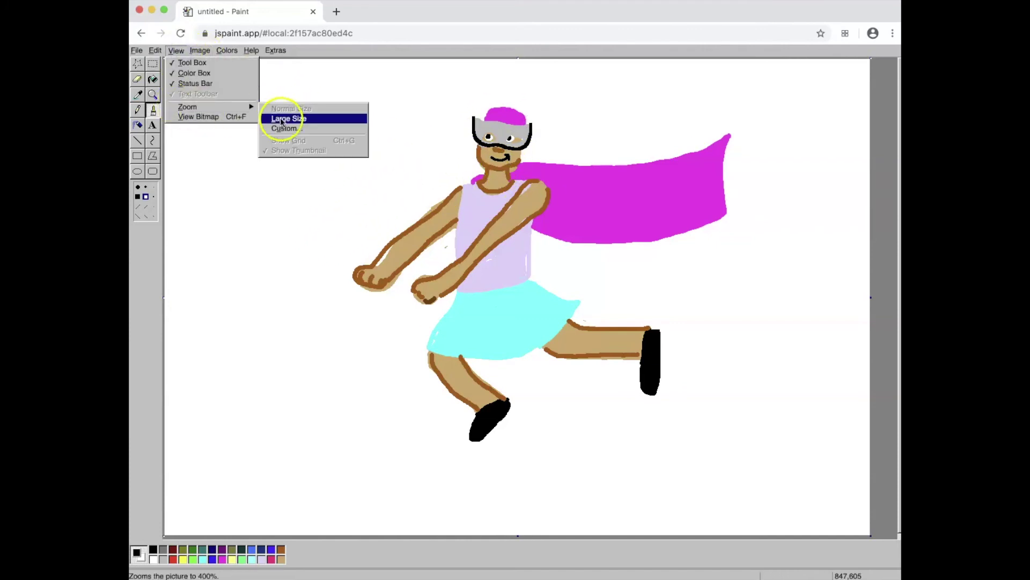
{"action": "left_click", "coordinate": [284, 119]}
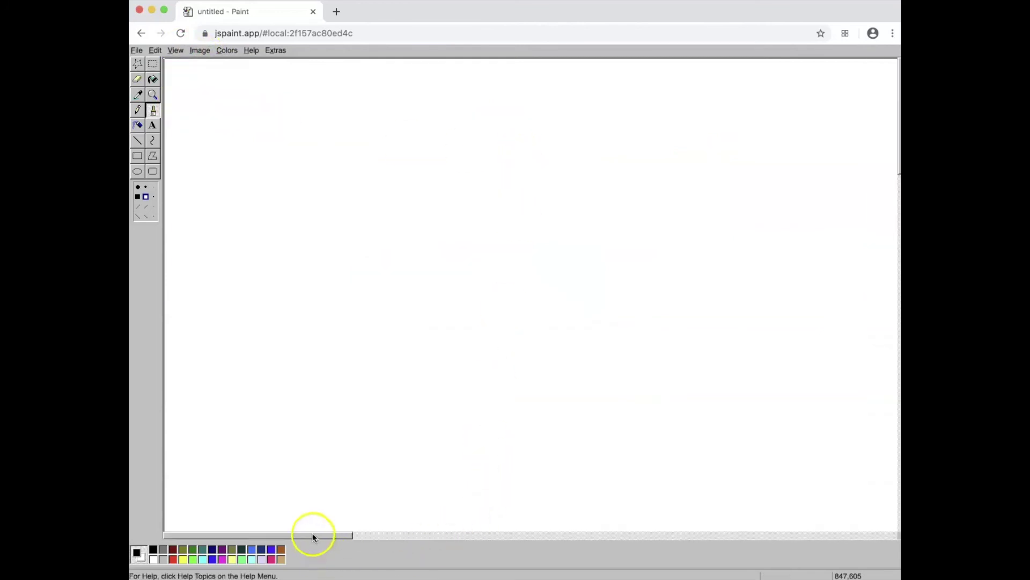
{"action": "left_click_drag", "start_coordinate": [312, 535], "coordinate": [574, 542]}
{"action": "scroll", "coordinate": [494, 127], "scroll_direction": "down", "scroll_amount": 5}
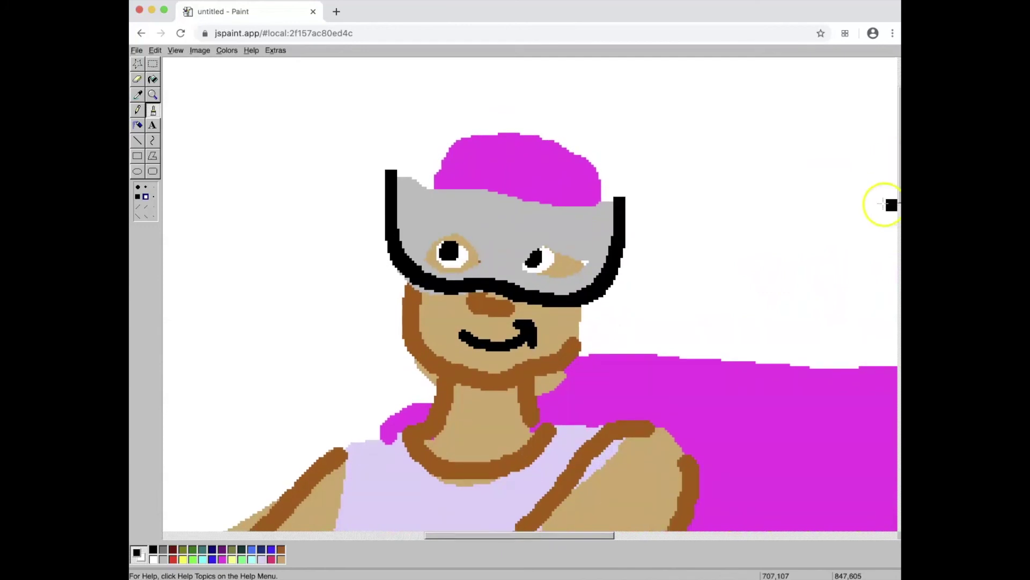
Thicken the mask border, add black lids and spiky tufts, and reshape the right eye in white.
{"action": "left_click_drag", "start_coordinate": [410, 179], "coordinate": [460, 189]}
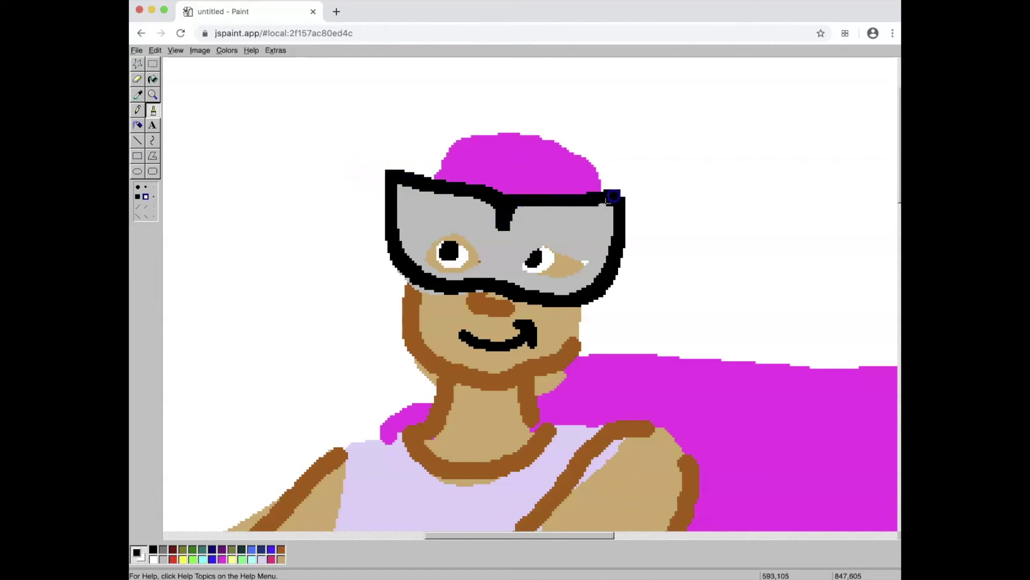
{"action": "mouse_move", "coordinate": [604, 206]}
{"action": "left_mouse_down"}
{"action": "mouse_move", "coordinate": [591, 201]}
{"action": "mouse_move", "coordinate": [621, 207]}
{"action": "mouse_move", "coordinate": [606, 228]}
{"action": "left_mouse_up"}
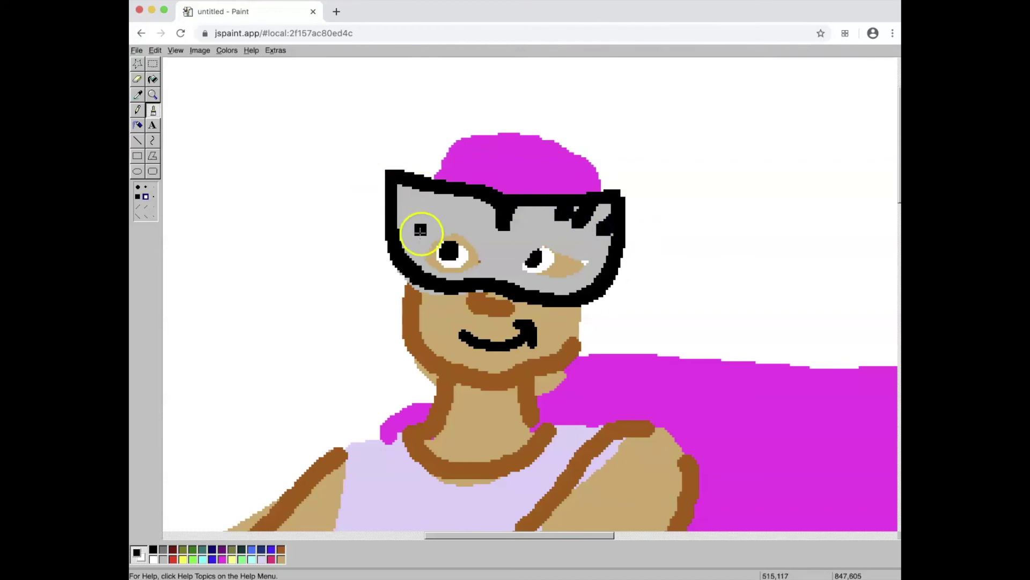
{"action": "left_click_drag", "start_coordinate": [420, 240], "coordinate": [470, 242]}
{"action": "mouse_move", "coordinate": [524, 267]}
{"action": "left_mouse_down"}
{"action": "mouse_move", "coordinate": [545, 245]}
{"action": "mouse_move", "coordinate": [599, 251]}
{"action": "left_mouse_up"}
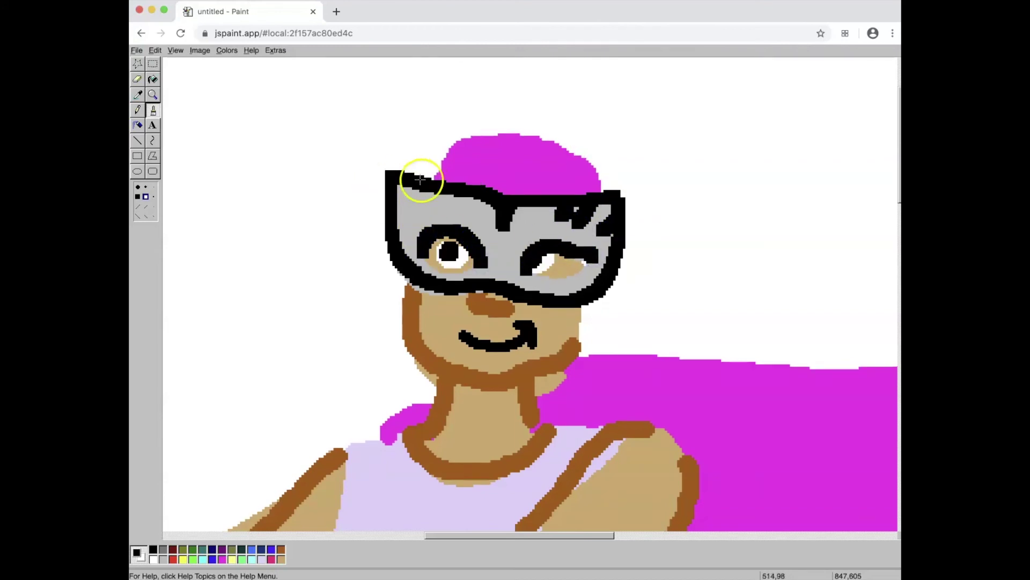
{"action": "mouse_move", "coordinate": [457, 180]}
{"action": "left_mouse_down"}
{"action": "mouse_move", "coordinate": [359, 159]}
{"action": "mouse_move", "coordinate": [368, 172]}
{"action": "mouse_move", "coordinate": [395, 161]}
{"action": "mouse_move", "coordinate": [429, 167]}
{"action": "left_mouse_up"}
{"action": "mouse_move", "coordinate": [558, 201]}
{"action": "left_mouse_down"}
{"action": "mouse_move", "coordinate": [655, 186]}
{"action": "mouse_move", "coordinate": [577, 186]}
{"action": "left_mouse_up"}
{"action": "left_click_drag", "start_coordinate": [553, 244], "coordinate": [551, 256]}
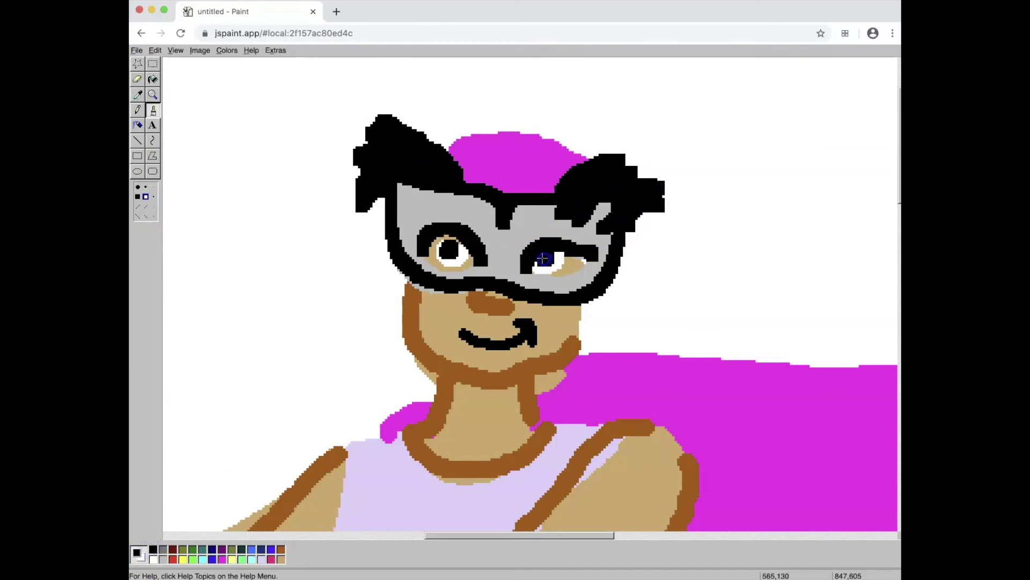
Fill the grey mask with white.
{"action": "left_click", "coordinate": [153, 79]}
{"action": "left_click", "coordinate": [153, 559]}
{"action": "left_click", "coordinate": [481, 220]}
{"action": "scroll", "coordinate": [414, 216], "scroll_direction": "down", "scroll_amount": 5}
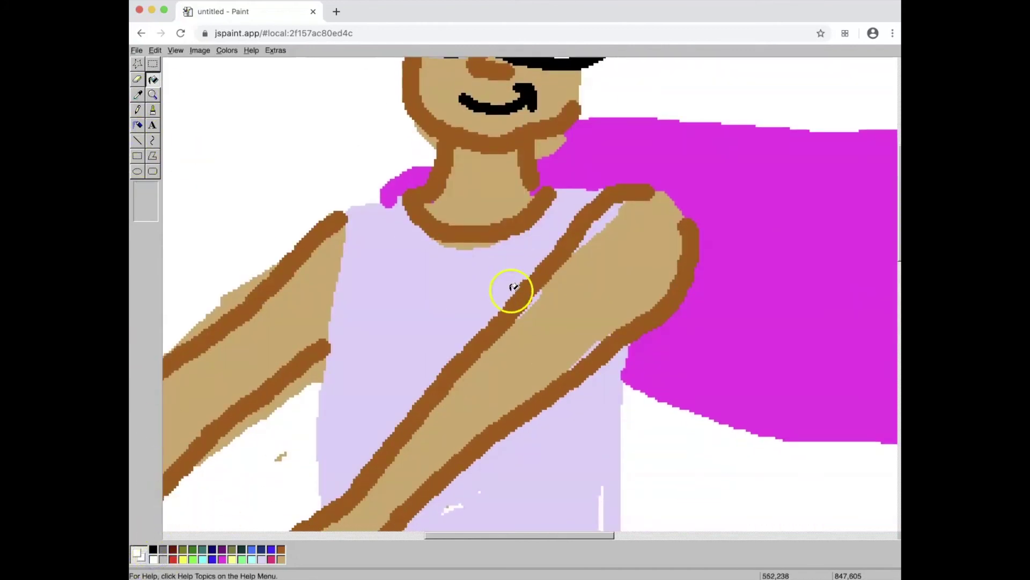
Draw a cyan chest emblem and paint a magenta centre inside it.
{"action": "left_click", "coordinate": [252, 558]}
{"action": "left_click", "coordinate": [153, 110]}
{"action": "mouse_move", "coordinate": [507, 294]}
{"action": "left_mouse_down"}
{"action": "mouse_move", "coordinate": [470, 286]}
{"action": "mouse_move", "coordinate": [412, 359]}
{"action": "left_mouse_up"}
{"action": "left_click", "coordinate": [138, 125]}
{"action": "left_click", "coordinate": [449, 333]}
{"action": "left_click", "coordinate": [221, 559]}
{"action": "left_click", "coordinate": [153, 110]}
{"action": "left_click", "coordinate": [209, 145]}
{"action": "mouse_move", "coordinate": [466, 318]}
{"action": "left_mouse_down"}
{"action": "mouse_move", "coordinate": [465, 331]}
{"action": "mouse_move", "coordinate": [440, 335]}
{"action": "mouse_move", "coordinate": [447, 323]}
{"action": "mouse_move", "coordinate": [426, 311]}
{"action": "left_mouse_up"}
Paint white rays around the emblem centre and sample the brown outline colour.
{"action": "left_click", "coordinate": [153, 559]}
{"action": "left_click", "coordinate": [154, 196]}
{"action": "mouse_move", "coordinate": [447, 285]}
{"action": "left_mouse_down"}
{"action": "mouse_move", "coordinate": [447, 302]}
{"action": "mouse_move", "coordinate": [484, 293]}
{"action": "left_mouse_up"}
{"action": "left_click_drag", "start_coordinate": [485, 314], "coordinate": [515, 307]}
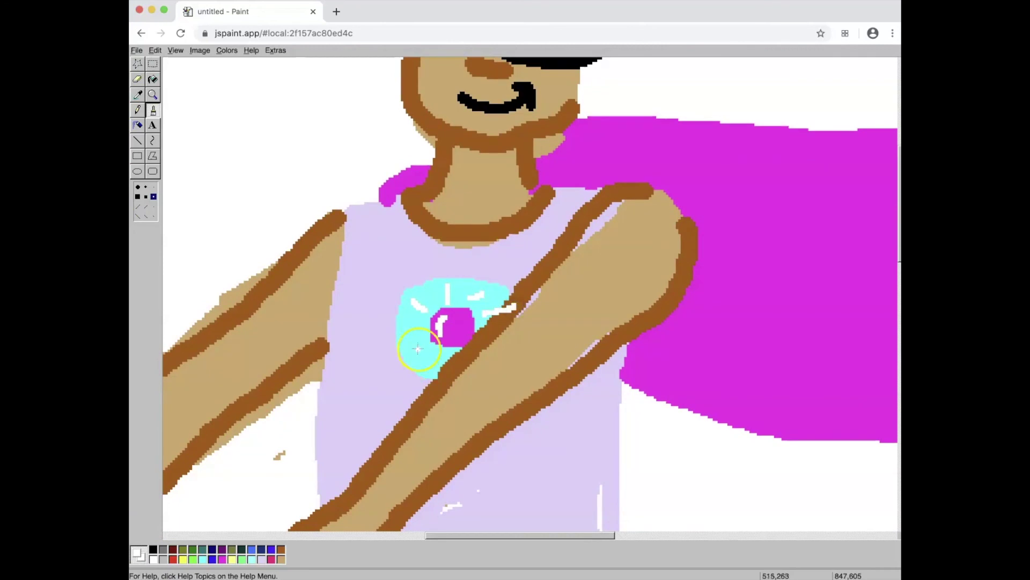
{"action": "left_click", "coordinate": [138, 95]}
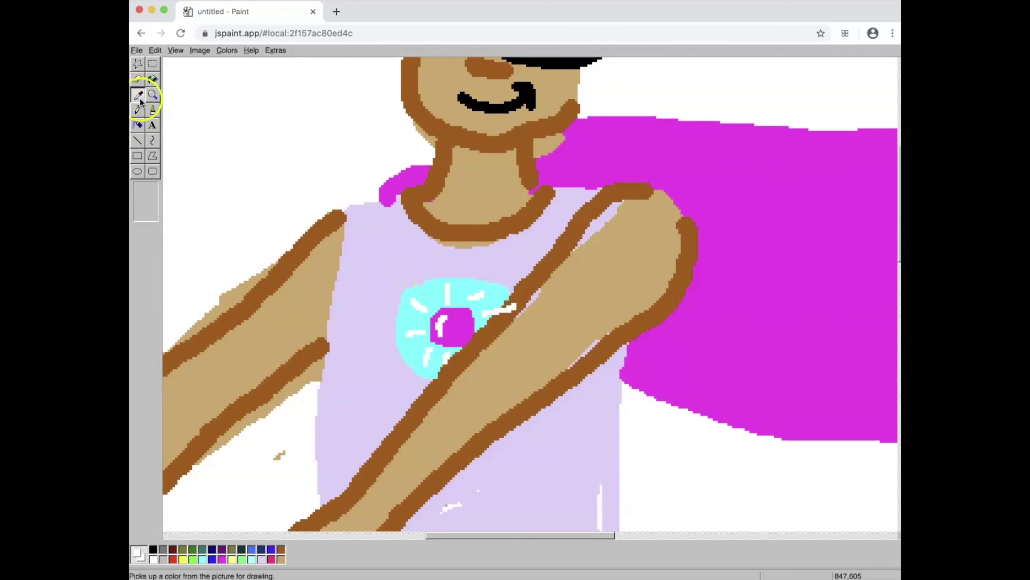
{"action": "left_click", "coordinate": [524, 283]}
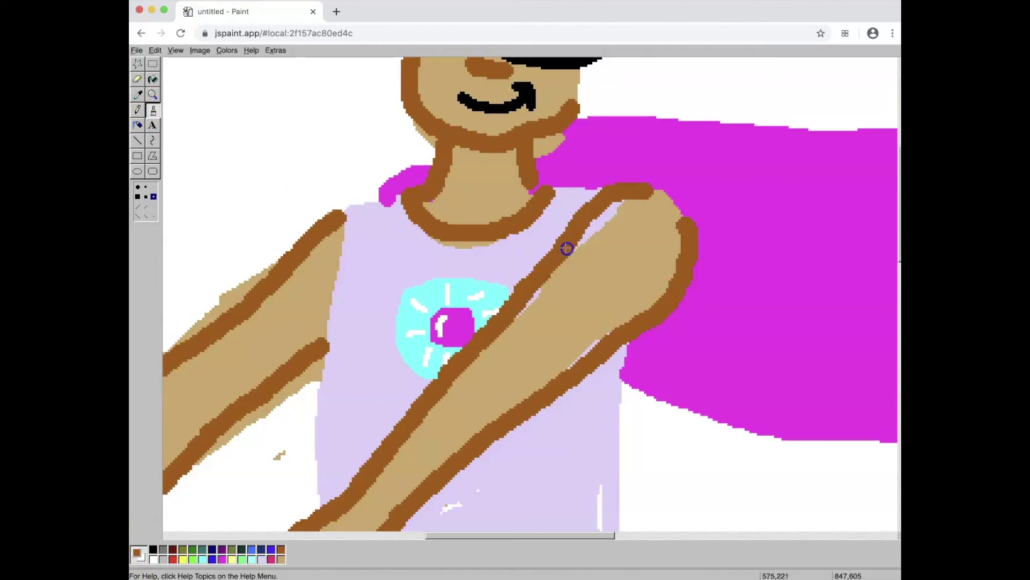
Fill the light gaps in the upper arm and along the forearm outline with tan.
{"action": "left_click", "coordinate": [154, 79]}
{"action": "left_click", "coordinate": [600, 223]}
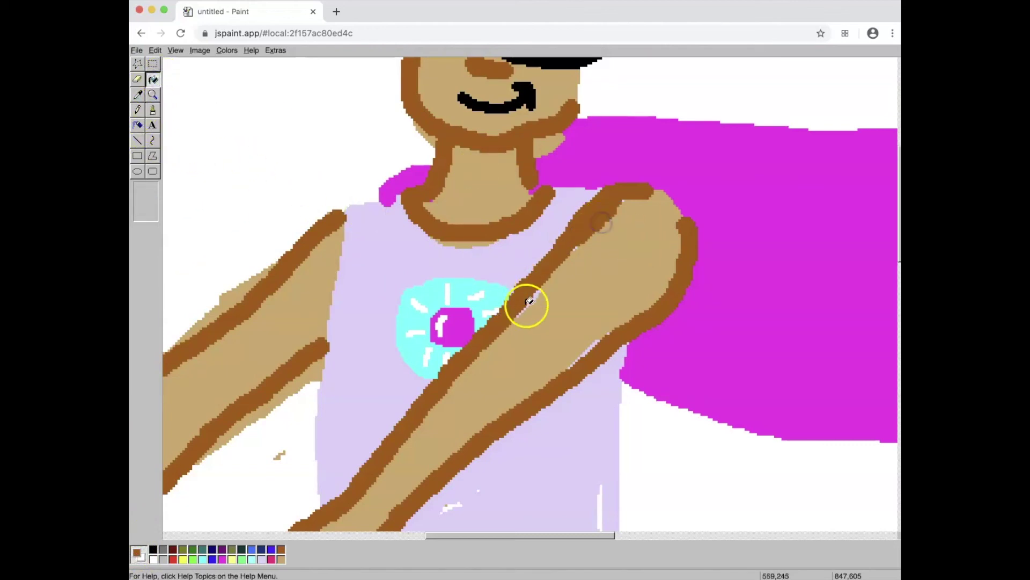
{"action": "left_click", "coordinate": [535, 299]}
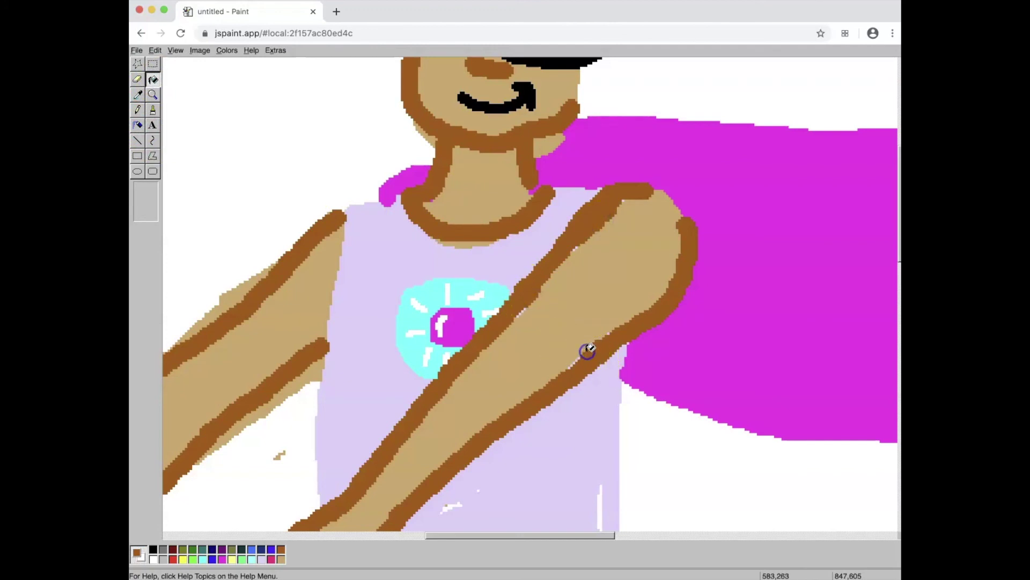
{"action": "scroll", "coordinate": [515, 386], "scroll_direction": "left", "scroll_amount": 8}
{"action": "scroll", "coordinate": [515, 385], "scroll_direction": "down", "scroll_amount": 3}
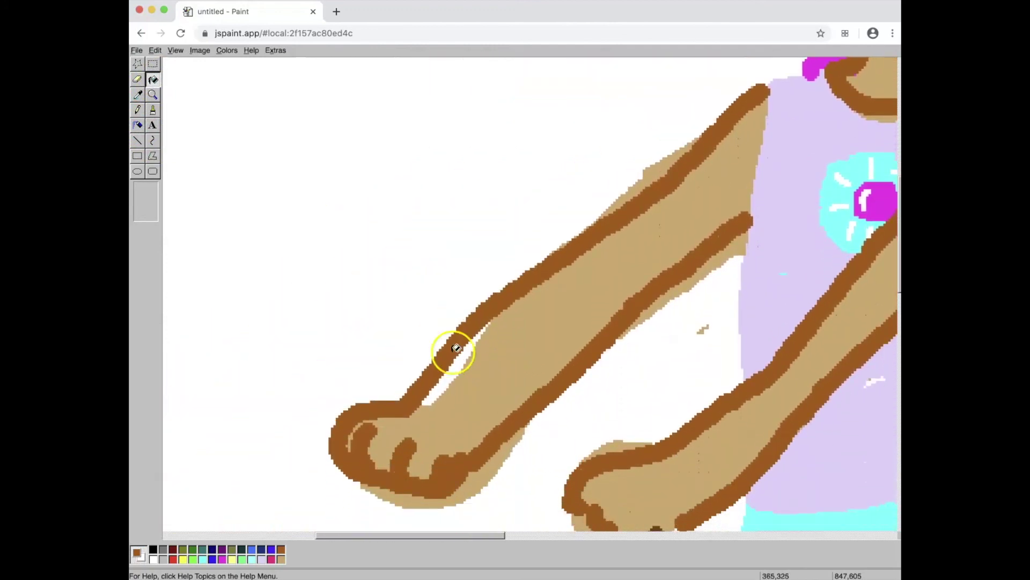
{"action": "scroll", "coordinate": [198, 268], "scroll_direction": "down", "scroll_amount": 1}
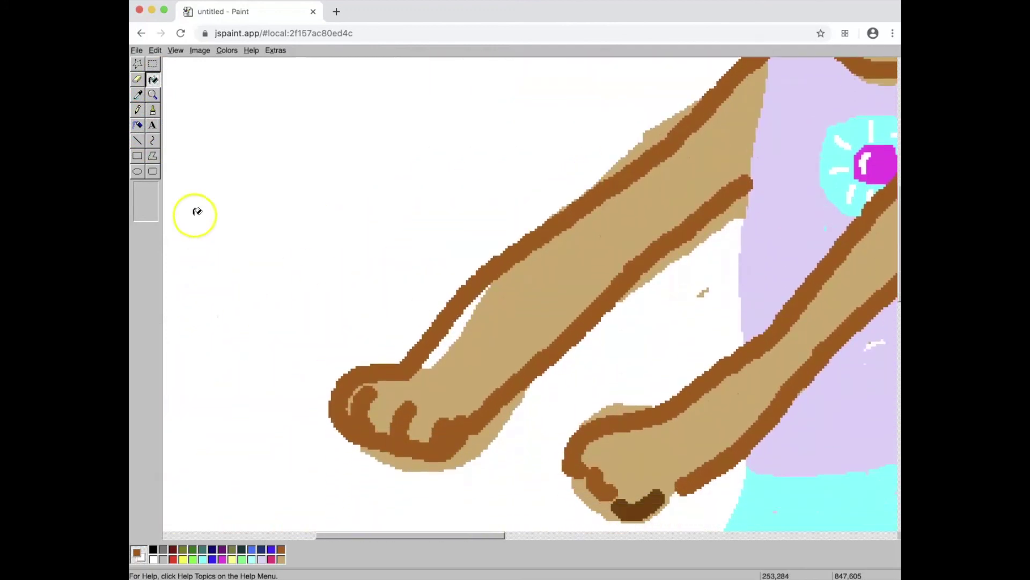
Erase the light-tan fringe under the left hand and along the arm's edges.
{"action": "left_click", "coordinate": [138, 79]}
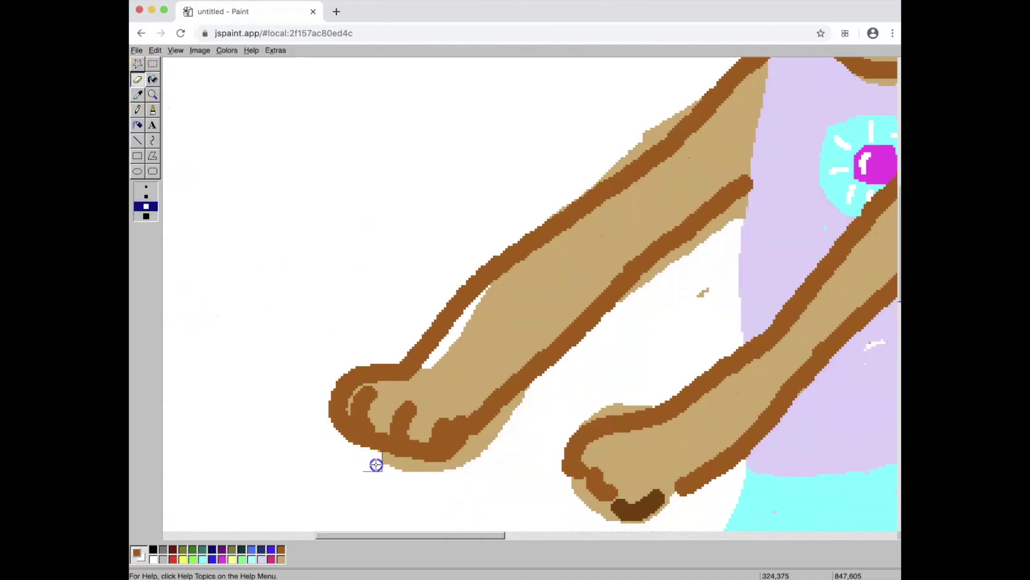
{"action": "left_click_drag", "start_coordinate": [412, 468], "coordinate": [457, 468]}
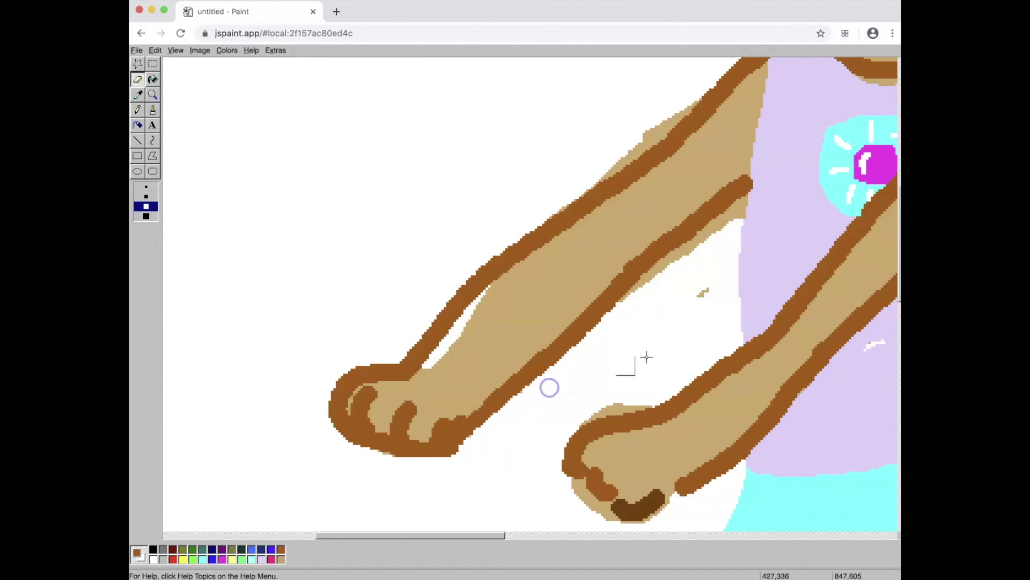
{"action": "mouse_move", "coordinate": [683, 329]}
{"action": "left_mouse_down"}
{"action": "mouse_move", "coordinate": [776, 224]}
{"action": "mouse_move", "coordinate": [746, 204]}
{"action": "mouse_move", "coordinate": [731, 224]}
{"action": "left_mouse_up"}
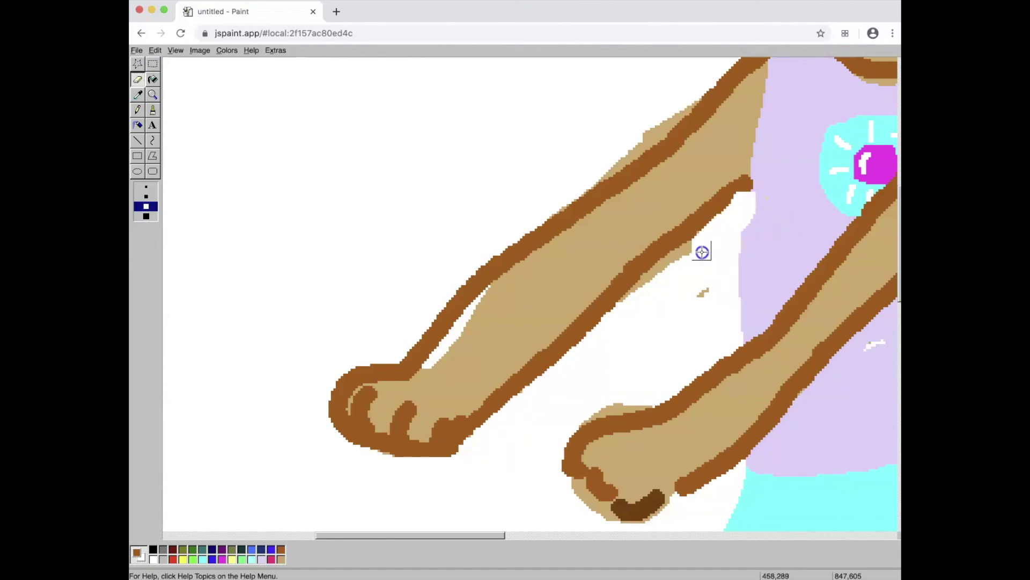
{"action": "mouse_move", "coordinate": [421, 360]}
{"action": "left_mouse_down"}
{"action": "mouse_move", "coordinate": [410, 358]}
{"action": "mouse_move", "coordinate": [552, 202]}
{"action": "left_mouse_up"}
{"action": "mouse_move", "coordinate": [587, 165]}
{"action": "left_mouse_down"}
{"action": "mouse_move", "coordinate": [563, 170]}
{"action": "mouse_move", "coordinate": [605, 158]}
{"action": "mouse_move", "coordinate": [650, 107]}
{"action": "mouse_move", "coordinate": [698, 89]}
{"action": "mouse_move", "coordinate": [523, 240]}
{"action": "left_mouse_up"}
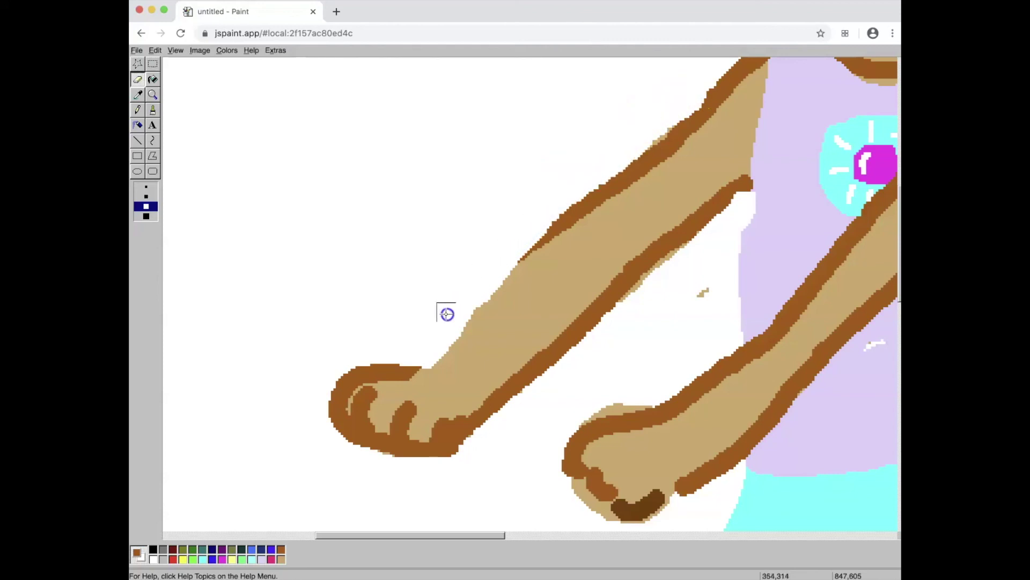
{"action": "mouse_move", "coordinate": [446, 315]}
{"action": "left_mouse_down"}
{"action": "mouse_move", "coordinate": [429, 352]}
{"action": "mouse_move", "coordinate": [489, 276]}
{"action": "left_mouse_up"}
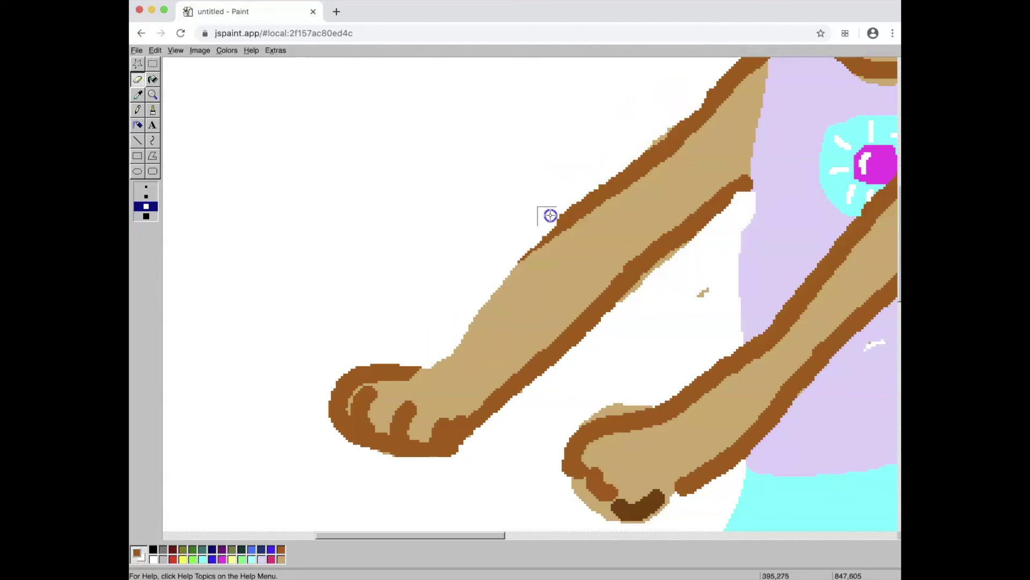
{"action": "scroll", "coordinate": [669, 426], "scroll_direction": "right", "scroll_amount": 5}
{"action": "scroll", "coordinate": [669, 425], "scroll_direction": "down", "scroll_amount": 1}
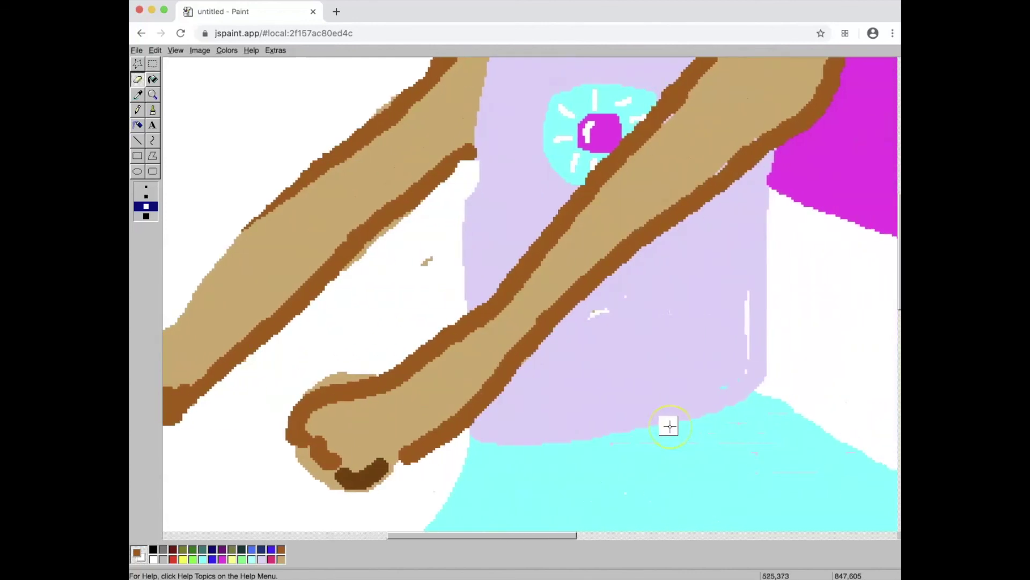
{"action": "scroll", "coordinate": [669, 425], "scroll_direction": "up", "scroll_amount": 10}
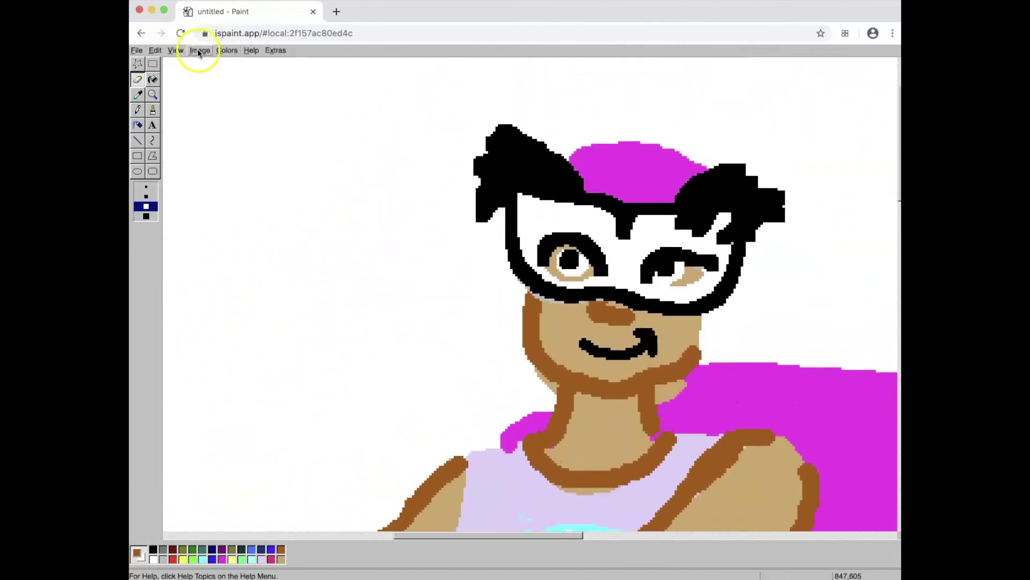
Return to normal zoom and draw blue pleat lines down the skirt and along its hem.
{"action": "left_click", "coordinate": [171, 51]}
{"action": "mouse_move", "coordinate": [183, 108]}
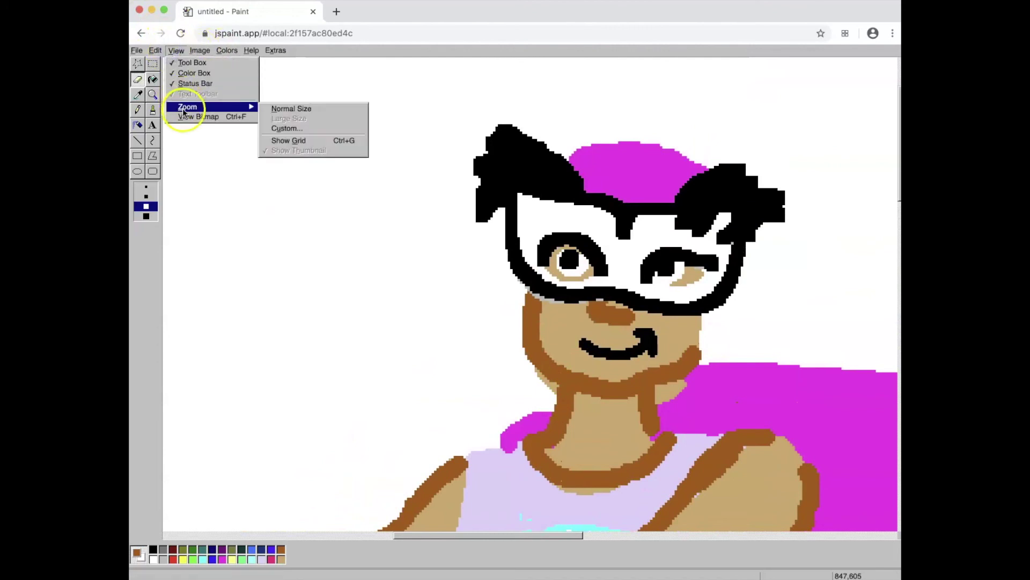
{"action": "left_click", "coordinate": [280, 111]}
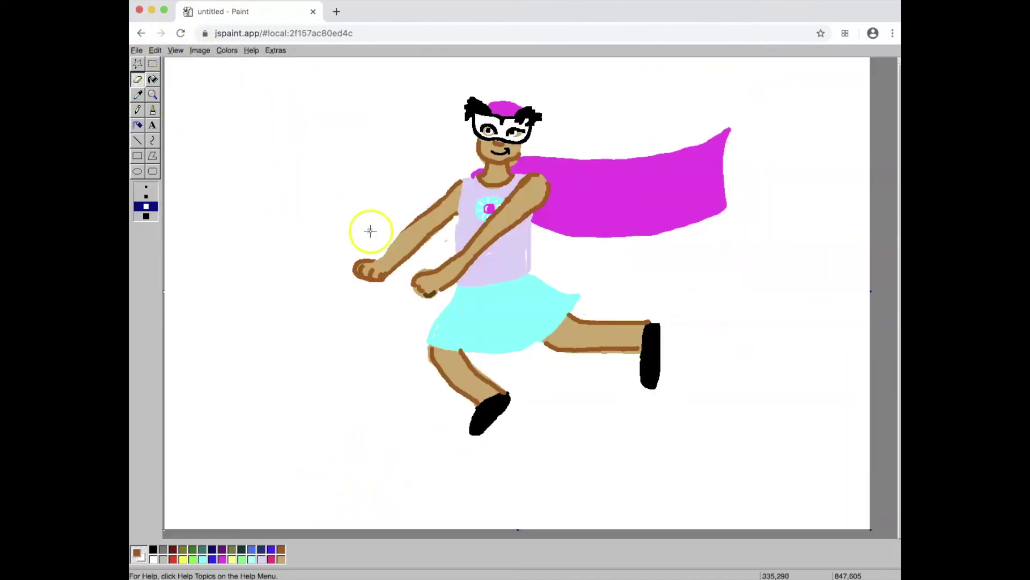
{"action": "left_click", "coordinate": [151, 109]}
{"action": "left_click_drag", "start_coordinate": [470, 292], "coordinate": [466, 335]}
{"action": "left_click_drag", "start_coordinate": [553, 320], "coordinate": [445, 342]}
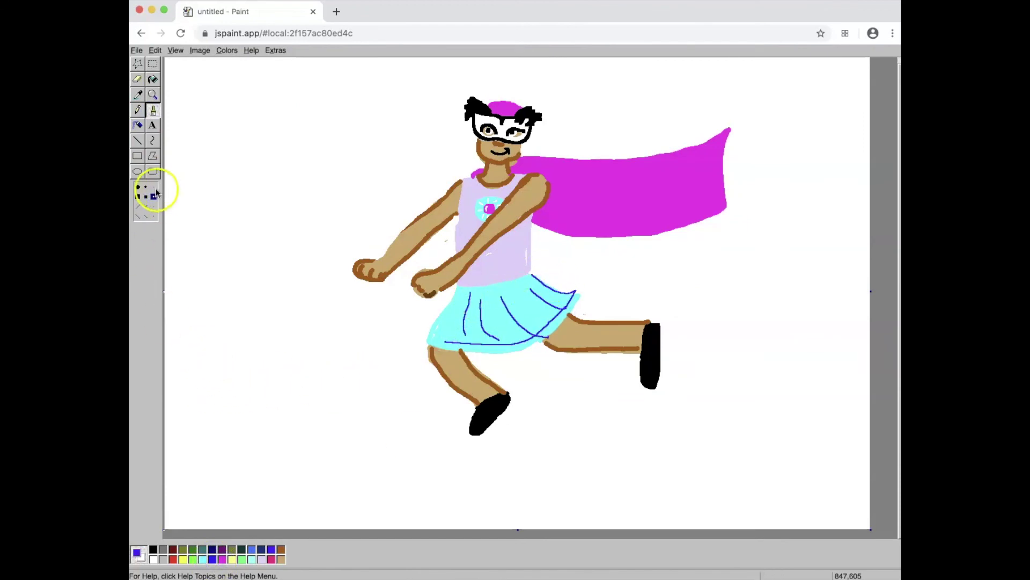
Flood the white background with light cyan.
{"action": "left_click", "coordinate": [153, 80]}
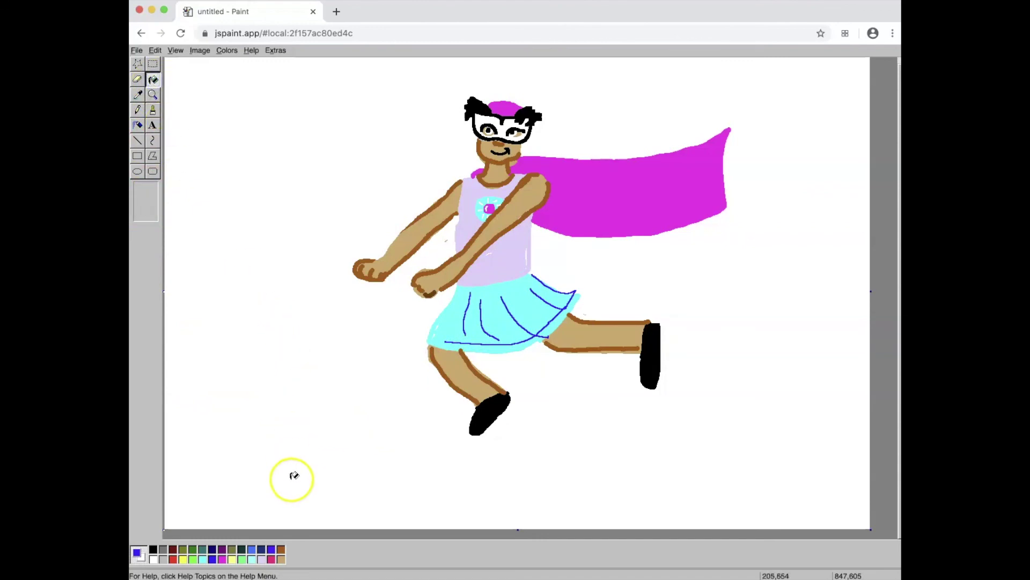
{"action": "double_click", "coordinate": [252, 560]}
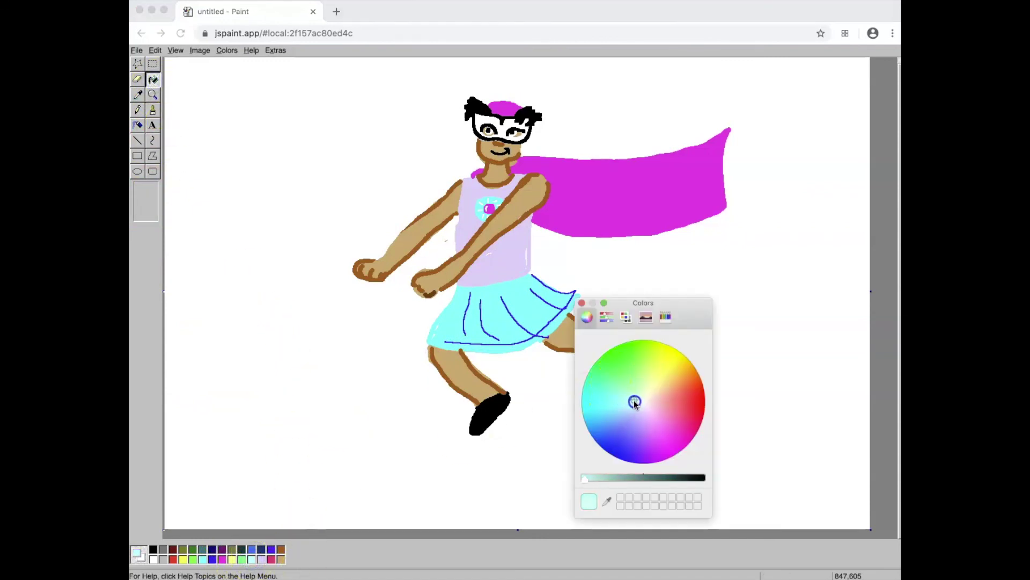
{"action": "left_click", "coordinate": [400, 418]}
{"action": "left_click", "coordinate": [489, 464]}
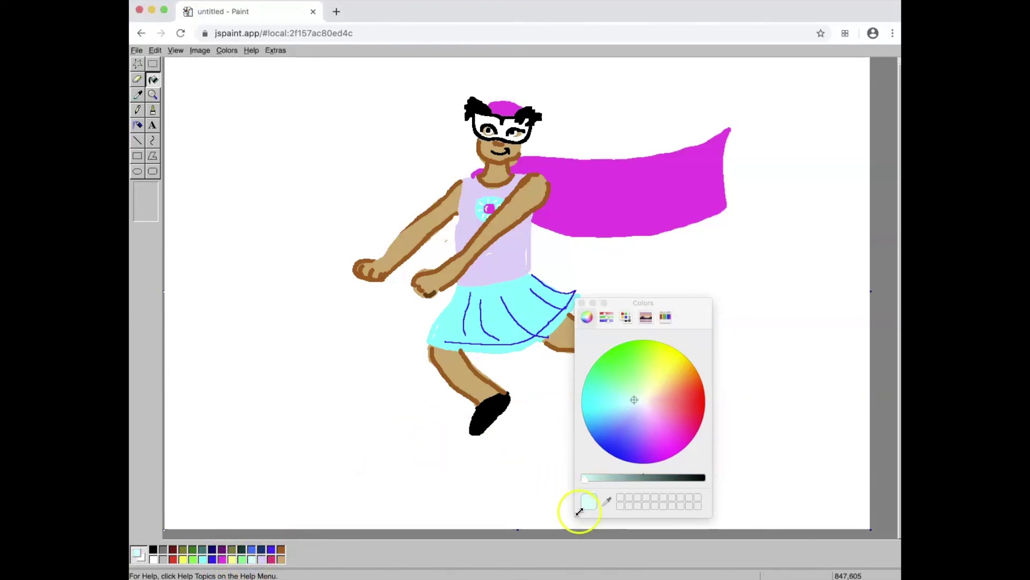
{"action": "left_click", "coordinate": [582, 302]}
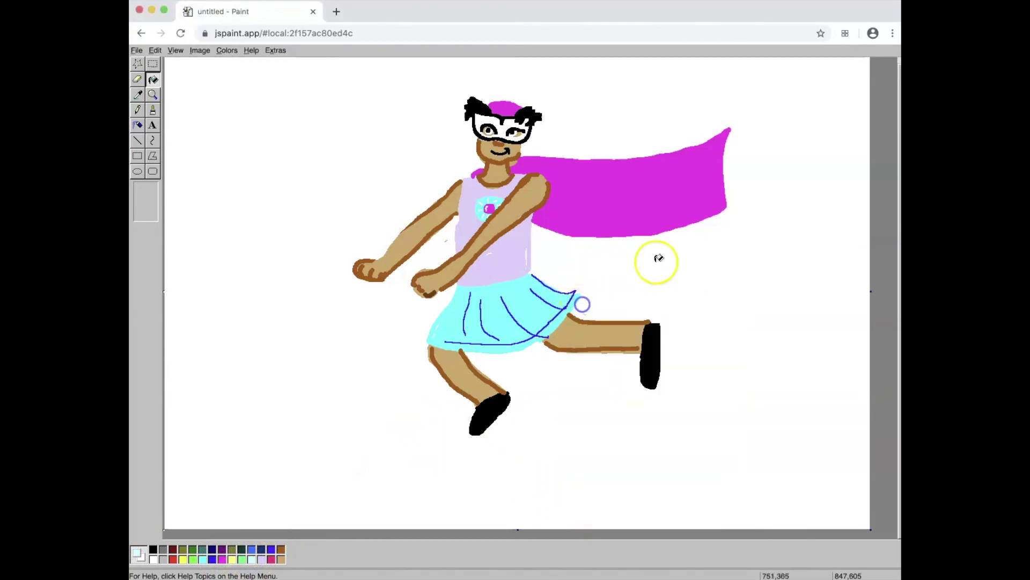
{"action": "left_click", "coordinate": [709, 262]}
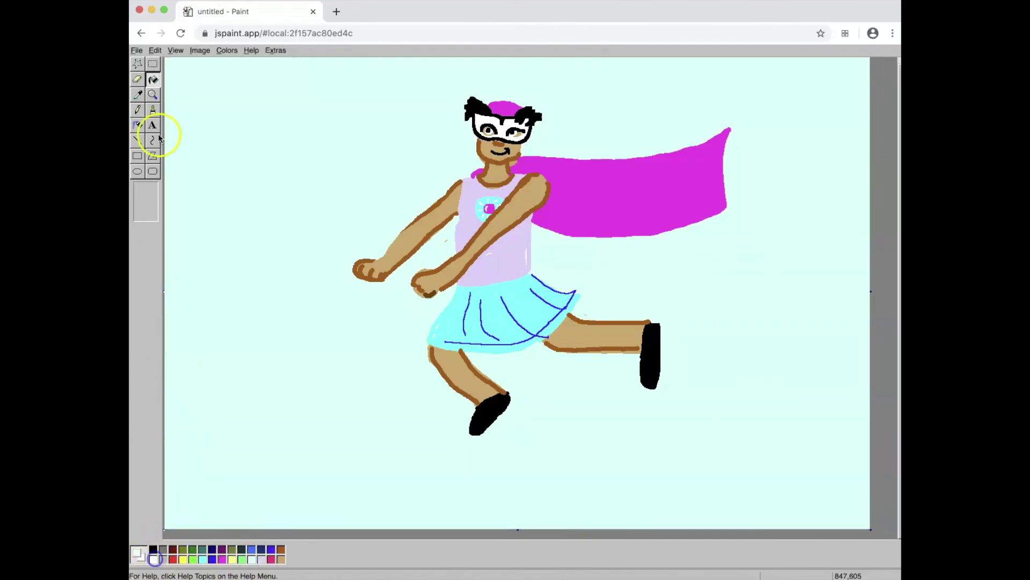
Spray a faint pale cloud patch at the left using the largest airbrush size.
{"action": "left_click", "coordinate": [138, 125]}
{"action": "left_click", "coordinate": [145, 211]}
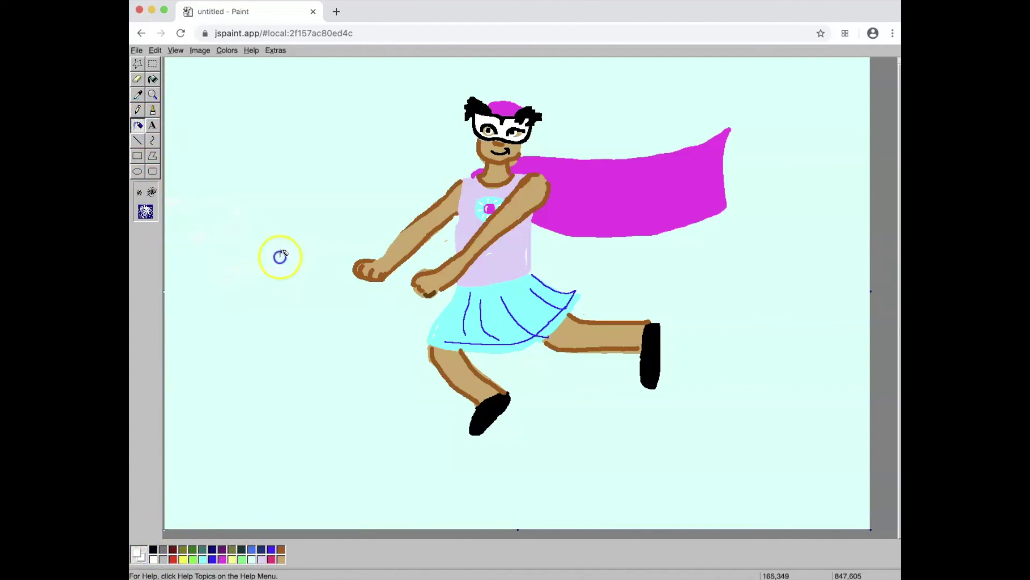
{"action": "left_click", "coordinate": [195, 241]}
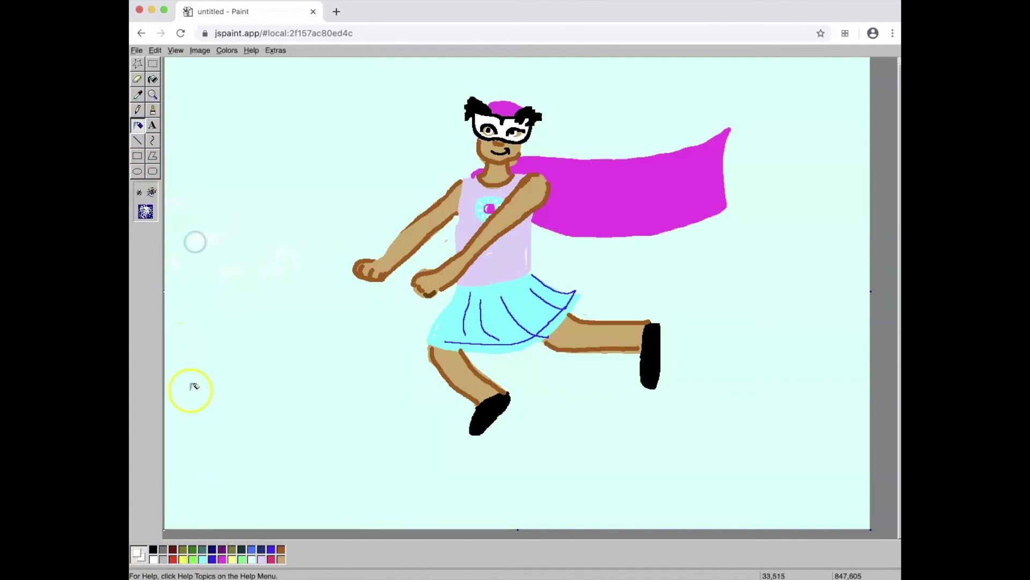
Change the colour to blue and flood the sky background with it.
{"action": "double_click", "coordinate": [204, 561]}
{"action": "left_click_drag", "start_coordinate": [616, 408], "coordinate": [613, 427]}
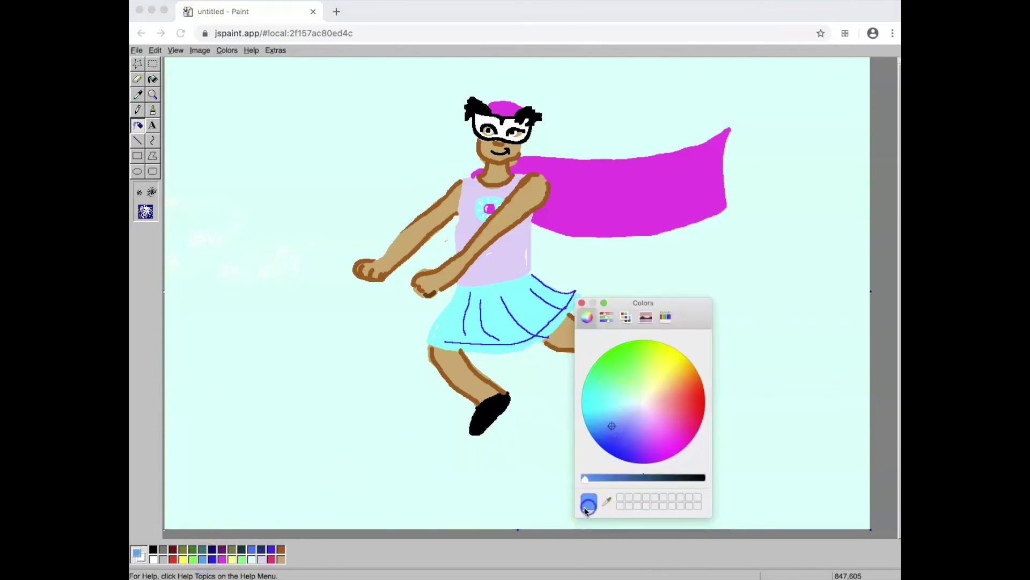
{"action": "left_click", "coordinate": [203, 142]}
{"action": "left_click", "coordinate": [153, 79]}
{"action": "left_click", "coordinate": [201, 85]}
{"action": "left_click", "coordinate": [153, 79]}
{"action": "left_click", "coordinate": [325, 98]}
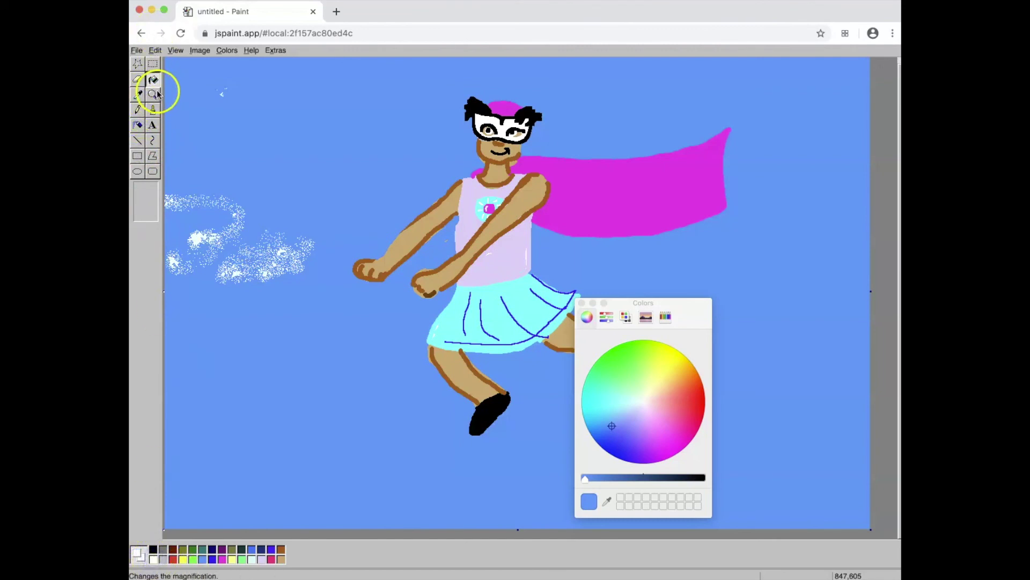
Spray white clouds at upper left, above the cape tip, at lower left and lower right.
{"action": "left_click", "coordinate": [138, 125]}
{"action": "mouse_move", "coordinate": [231, 190]}
{"action": "left_mouse_down"}
{"action": "mouse_move", "coordinate": [251, 179]}
{"action": "mouse_move", "coordinate": [225, 196]}
{"action": "mouse_move", "coordinate": [170, 178]}
{"action": "mouse_move", "coordinate": [191, 195]}
{"action": "mouse_move", "coordinate": [195, 223]}
{"action": "mouse_move", "coordinate": [218, 190]}
{"action": "mouse_move", "coordinate": [274, 178]}
{"action": "mouse_move", "coordinate": [253, 216]}
{"action": "mouse_move", "coordinate": [279, 212]}
{"action": "mouse_move", "coordinate": [298, 241]}
{"action": "mouse_move", "coordinate": [279, 218]}
{"action": "mouse_move", "coordinate": [260, 231]}
{"action": "mouse_move", "coordinate": [302, 235]}
{"action": "mouse_move", "coordinate": [345, 205]}
{"action": "left_mouse_up"}
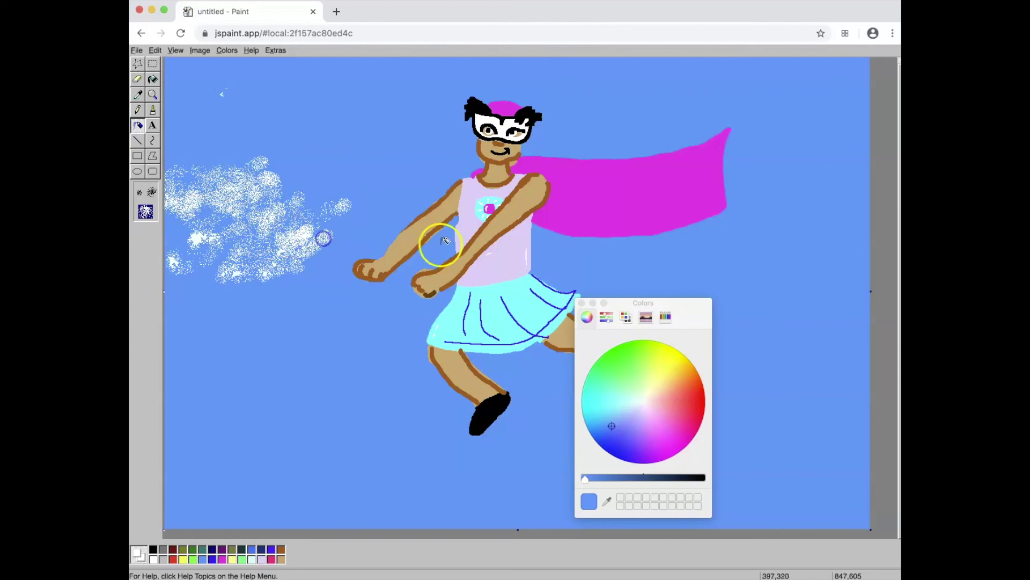
{"action": "mouse_move", "coordinate": [683, 109]}
{"action": "left_mouse_down"}
{"action": "mouse_move", "coordinate": [735, 97]}
{"action": "mouse_move", "coordinate": [714, 111]}
{"action": "mouse_move", "coordinate": [752, 116]}
{"action": "mouse_move", "coordinate": [812, 88]}
{"action": "mouse_move", "coordinate": [770, 83]}
{"action": "mouse_move", "coordinate": [794, 92]}
{"action": "mouse_move", "coordinate": [814, 129]}
{"action": "mouse_move", "coordinate": [766, 120]}
{"action": "mouse_move", "coordinate": [789, 115]}
{"action": "mouse_move", "coordinate": [789, 163]}
{"action": "mouse_move", "coordinate": [821, 184]}
{"action": "mouse_move", "coordinate": [861, 166]}
{"action": "mouse_move", "coordinate": [847, 152]}
{"action": "mouse_move", "coordinate": [819, 161]}
{"action": "left_mouse_up"}
{"action": "mouse_move", "coordinate": [288, 435]}
{"action": "left_mouse_down"}
{"action": "mouse_move", "coordinate": [336, 429]}
{"action": "mouse_move", "coordinate": [292, 464]}
{"action": "mouse_move", "coordinate": [369, 451]}
{"action": "mouse_move", "coordinate": [346, 467]}
{"action": "mouse_move", "coordinate": [382, 463]}
{"action": "mouse_move", "coordinate": [288, 447]}
{"action": "mouse_move", "coordinate": [245, 484]}
{"action": "mouse_move", "coordinate": [296, 436]}
{"action": "mouse_move", "coordinate": [251, 443]}
{"action": "mouse_move", "coordinate": [192, 477]}
{"action": "mouse_move", "coordinate": [283, 420]}
{"action": "mouse_move", "coordinate": [294, 443]}
{"action": "mouse_move", "coordinate": [344, 438]}
{"action": "mouse_move", "coordinate": [375, 453]}
{"action": "mouse_move", "coordinate": [385, 473]}
{"action": "left_mouse_up"}
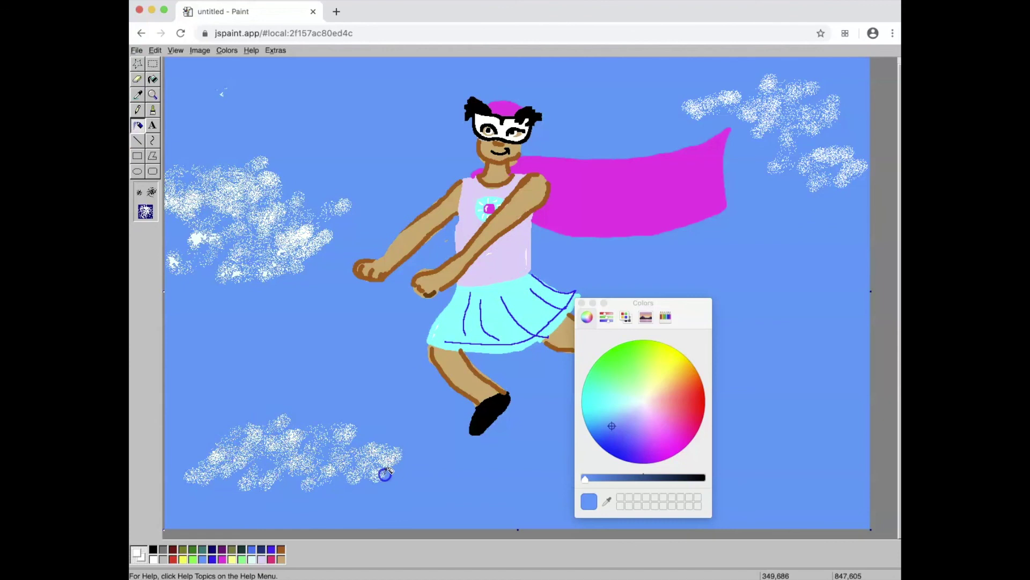
{"action": "left_click", "coordinate": [580, 303]}
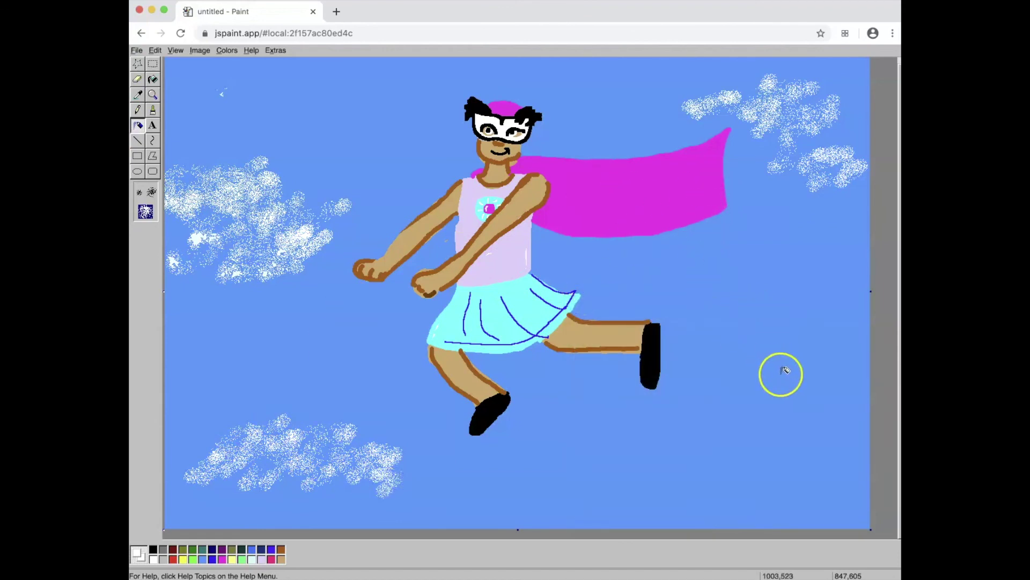
{"action": "mouse_move", "coordinate": [782, 375]}
{"action": "left_mouse_down"}
{"action": "mouse_move", "coordinate": [703, 385]}
{"action": "mouse_move", "coordinate": [752, 384]}
{"action": "mouse_move", "coordinate": [730, 404]}
{"action": "mouse_move", "coordinate": [810, 419]}
{"action": "mouse_move", "coordinate": [665, 418]}
{"action": "mouse_move", "coordinate": [712, 391]}
{"action": "mouse_move", "coordinate": [730, 357]}
{"action": "mouse_move", "coordinate": [762, 360]}
{"action": "left_mouse_up"}
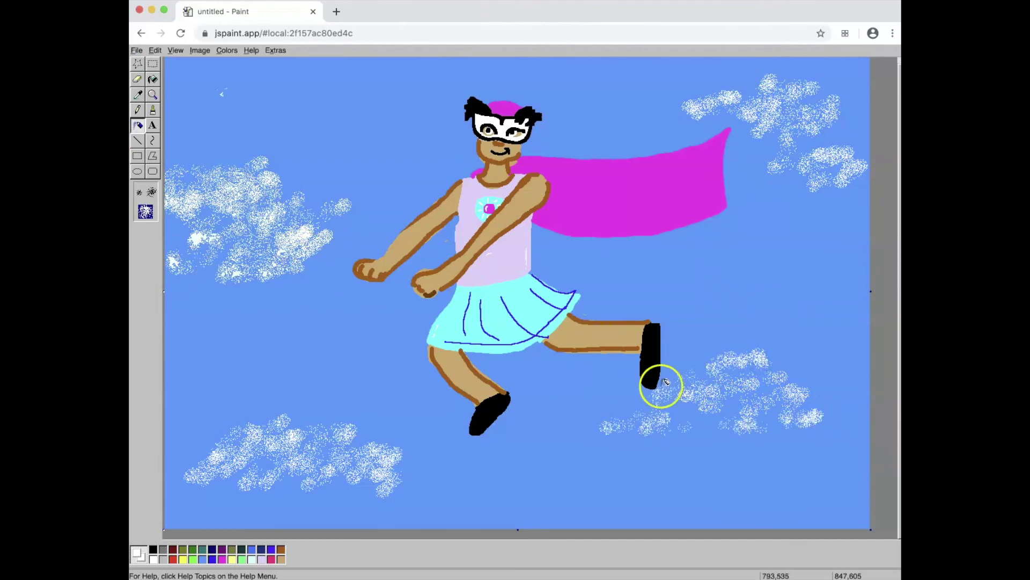